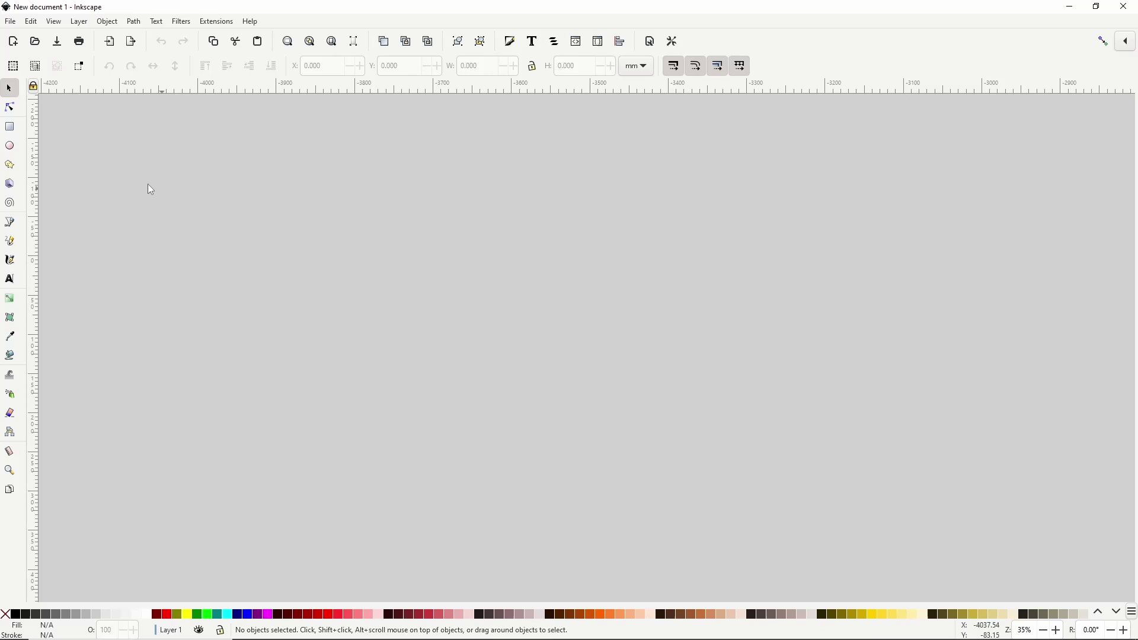
# Draw a perfect circle and give it a muted blue fill (748bbdff)
pyautogui.click(9, 146)
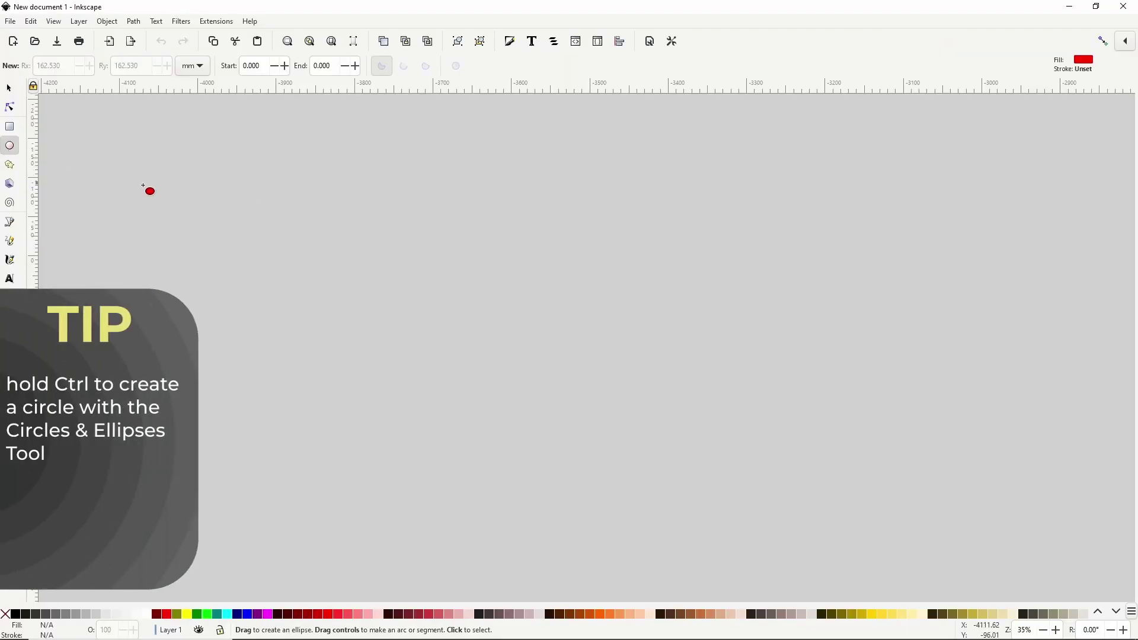
pyautogui.moveTo(471, 252); pyautogui.dragTo(577, 340)
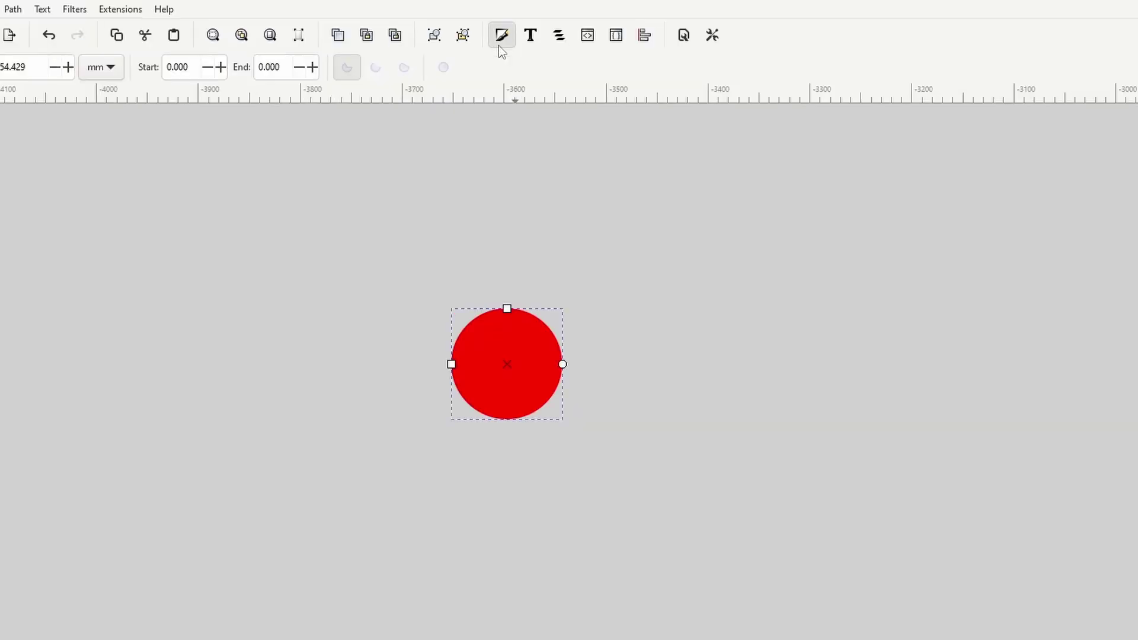
pyautogui.click(499, 45)
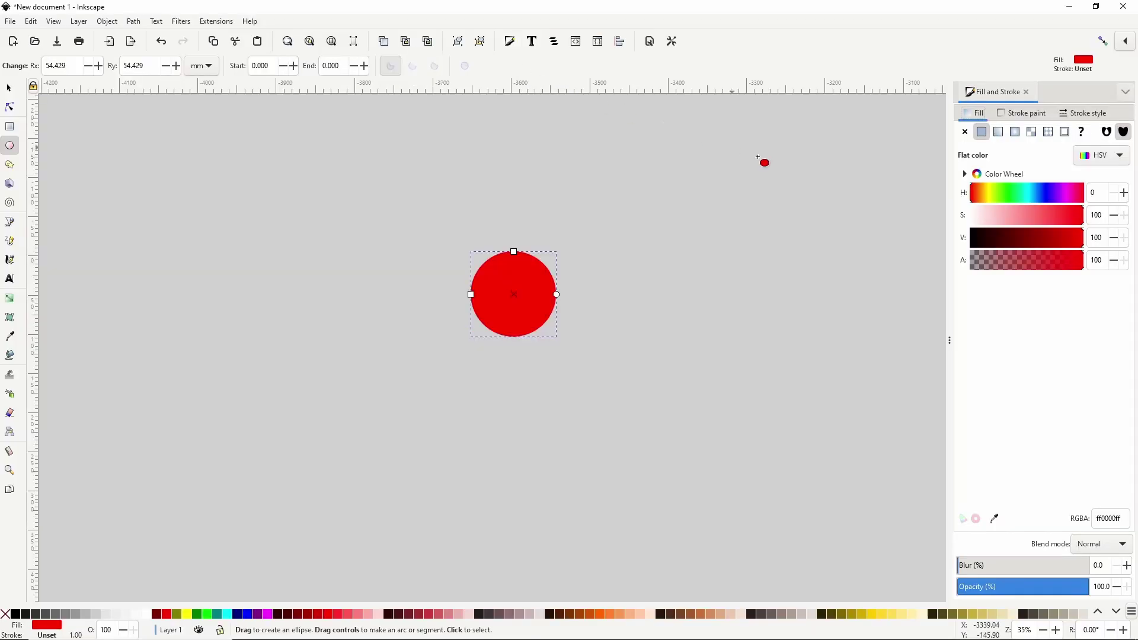
pyautogui.moveTo(1011, 197); pyautogui.dragTo(1055, 242)
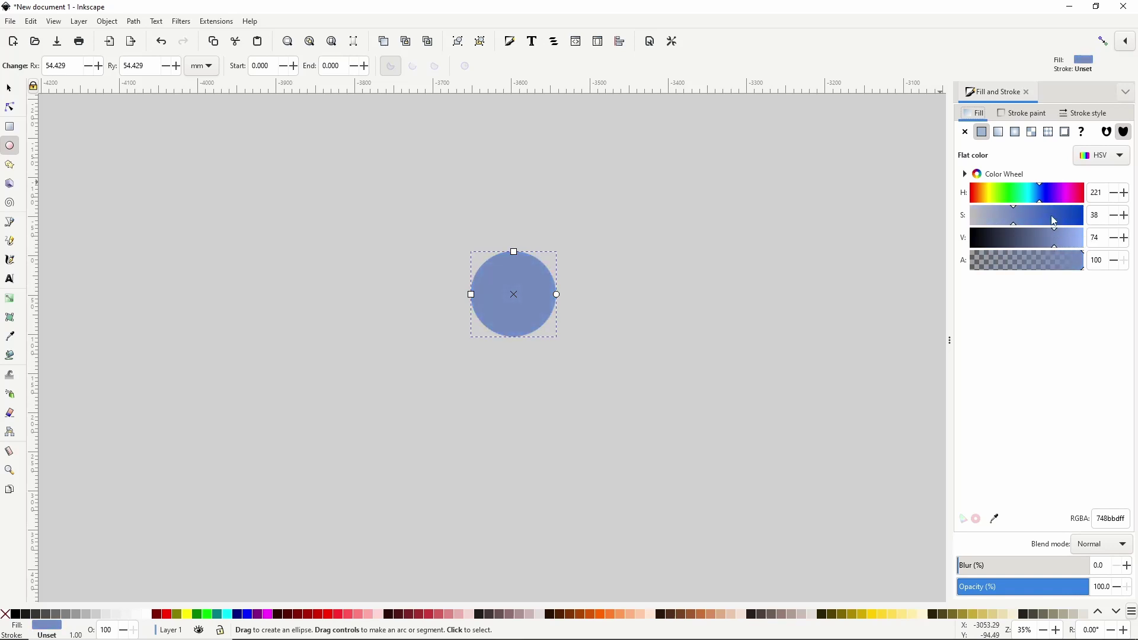
# Fill the circle with a linear gradient from muted blue to an opaque dark navy (1c2b50ff)
pyautogui.click(999, 133)
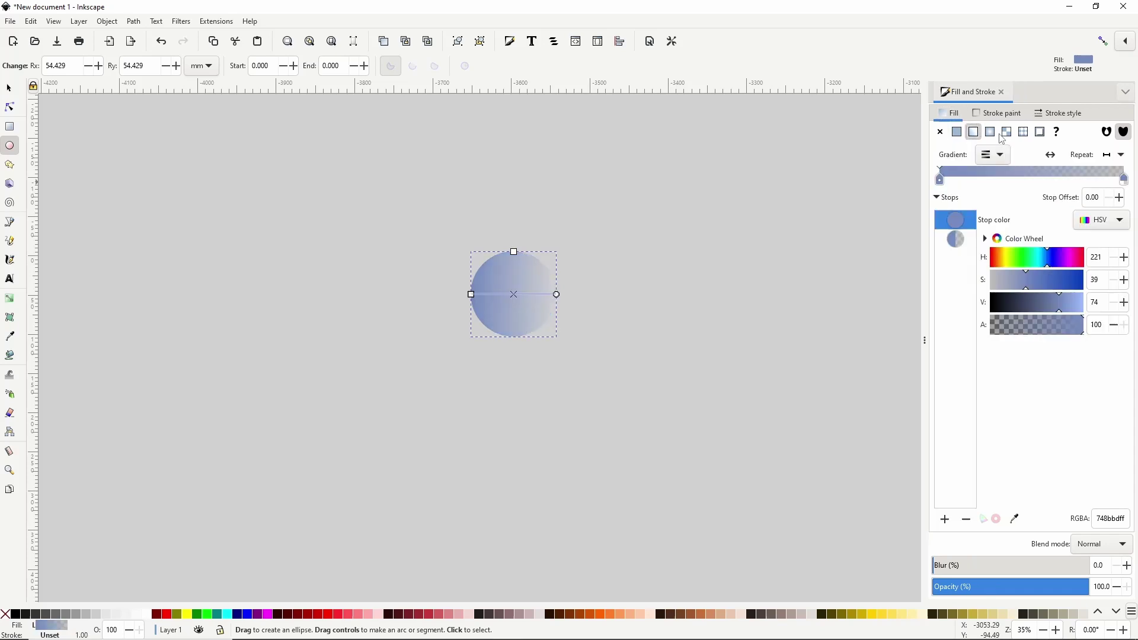
pyautogui.click(956, 239)
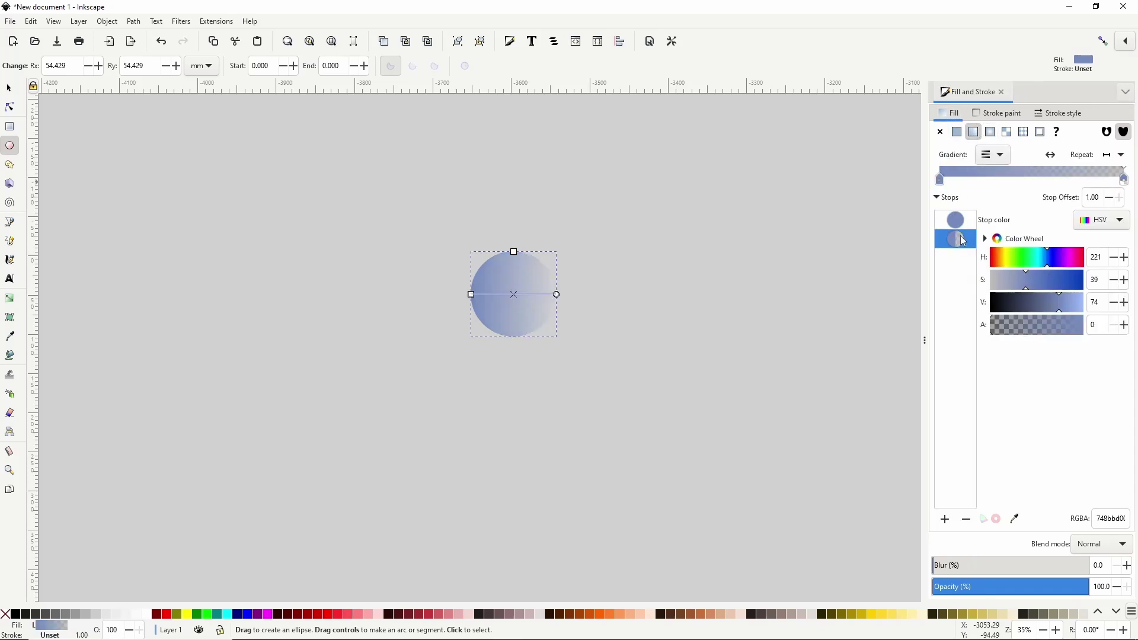
pyautogui.moveTo(994, 325); pyautogui.dragTo(1084, 325)
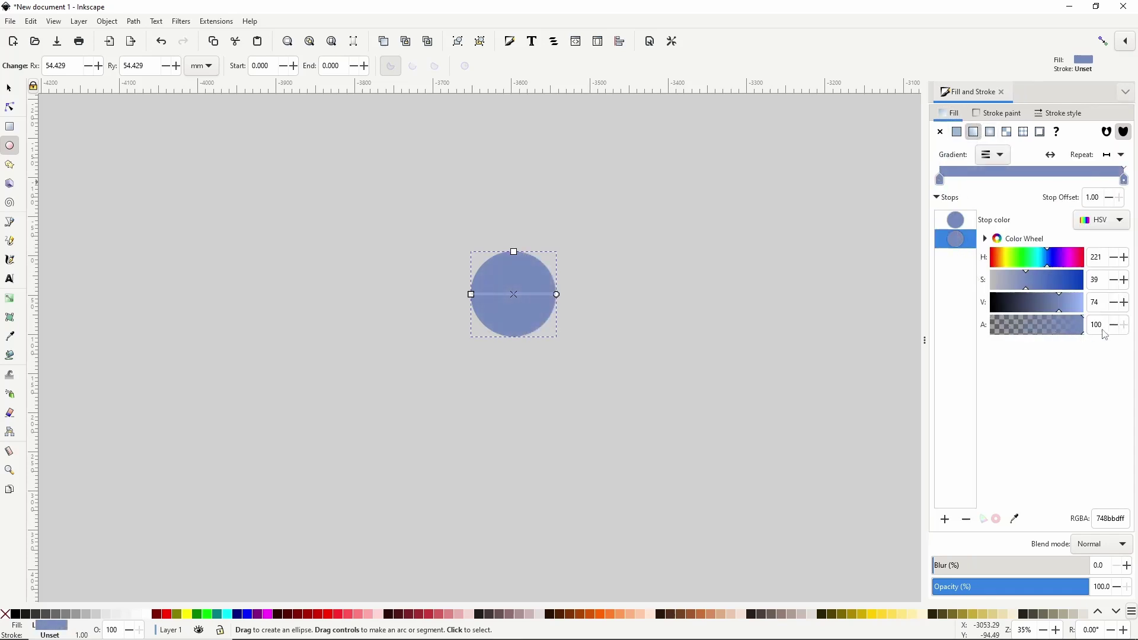
pyautogui.click(1042, 288)
pyautogui.moveTo(1041, 288); pyautogui.dragTo(1023, 303)
pyautogui.click(1055, 304)
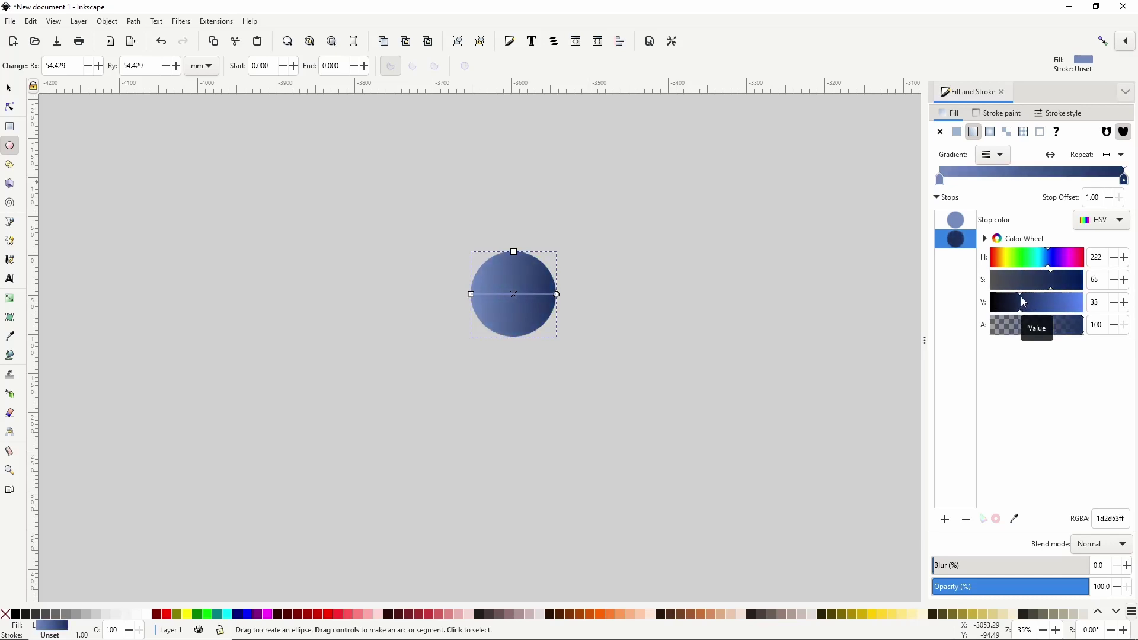
pyautogui.click(7, 91)
# Scale the gradient circle down to about 59 mm in the upper left, then draw a large circle
pyautogui.press('ctrl')
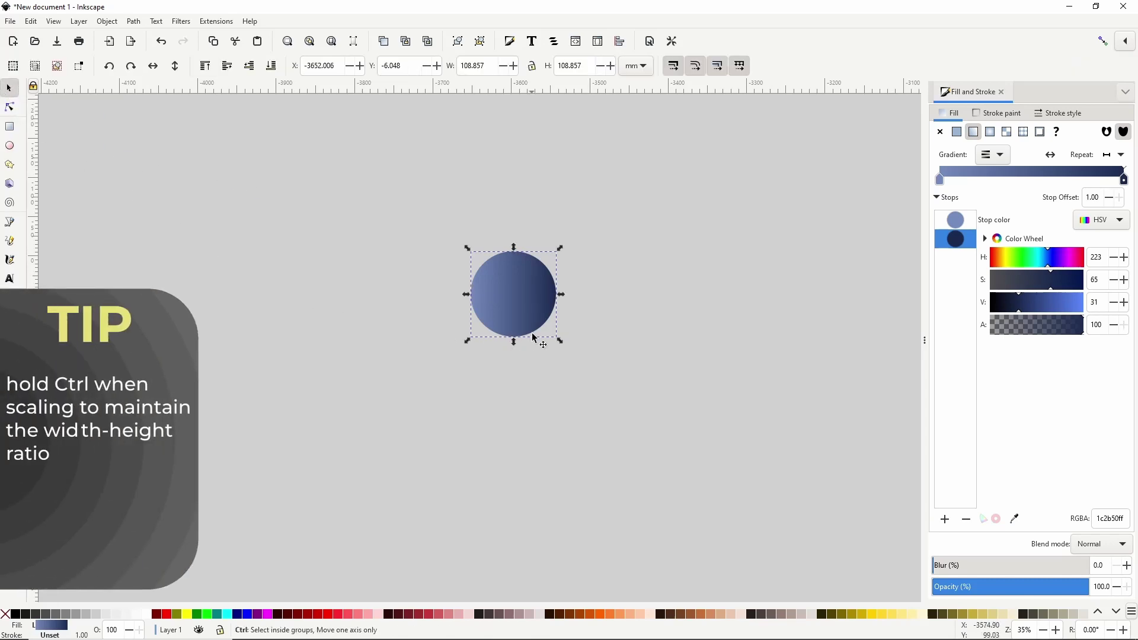
pyautogui.moveTo(559, 342); pyautogui.dragTo(197, 175)
pyautogui.click(15, 152)
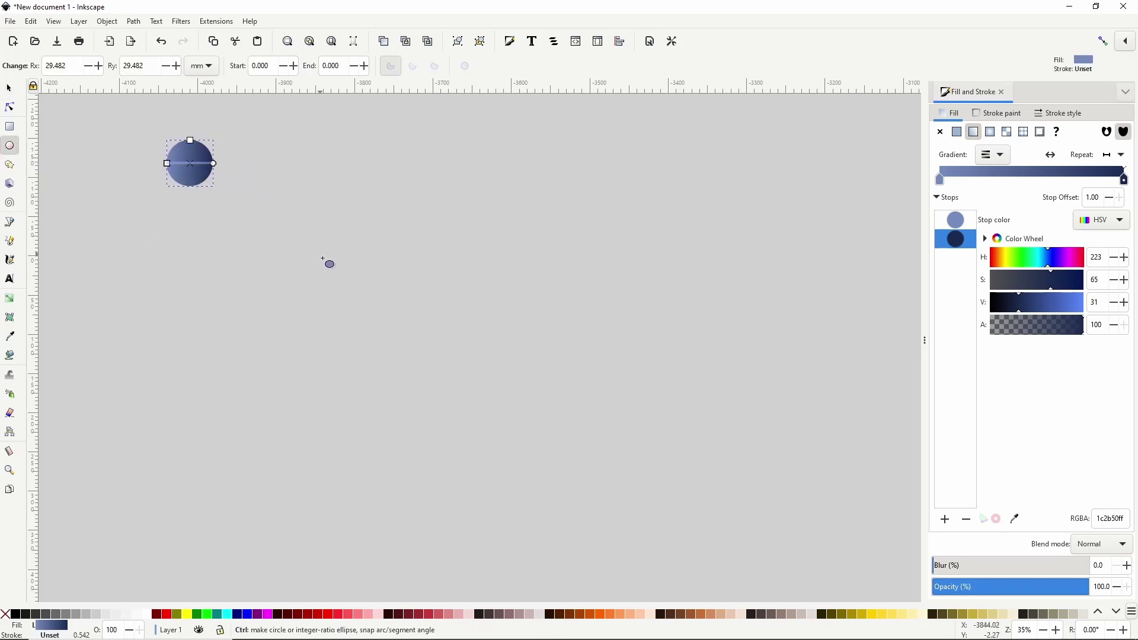
pyautogui.moveTo(321, 255); pyautogui.dragTo(563, 490)
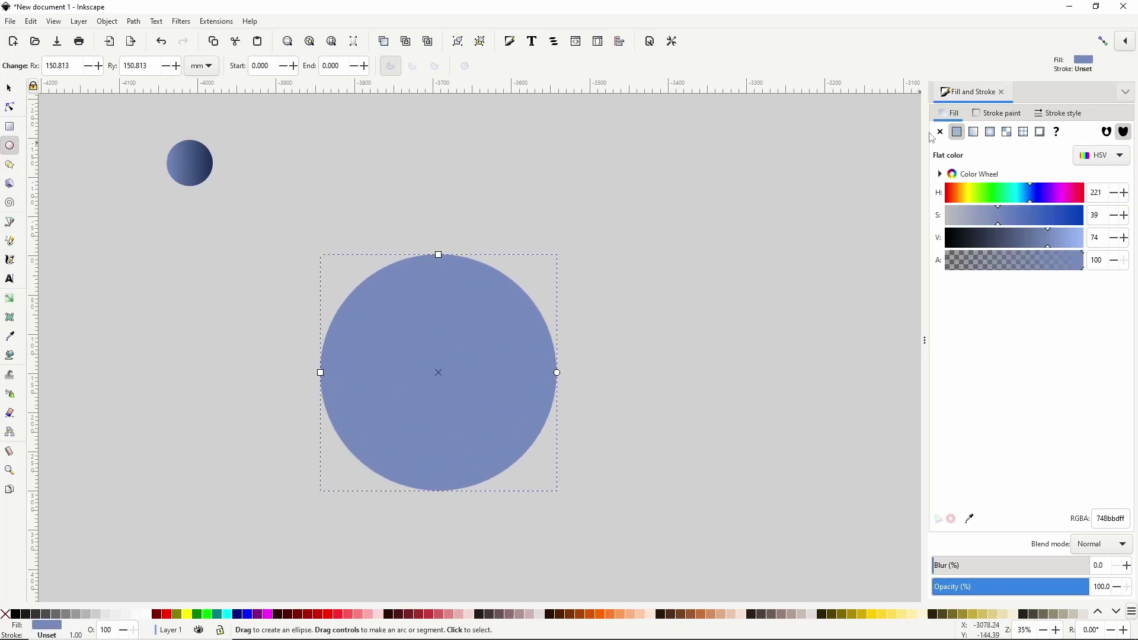
# Give the large circle no fill and a solid black 4.8 mm stroke
pyautogui.click(940, 132)
pyautogui.click(994, 115)
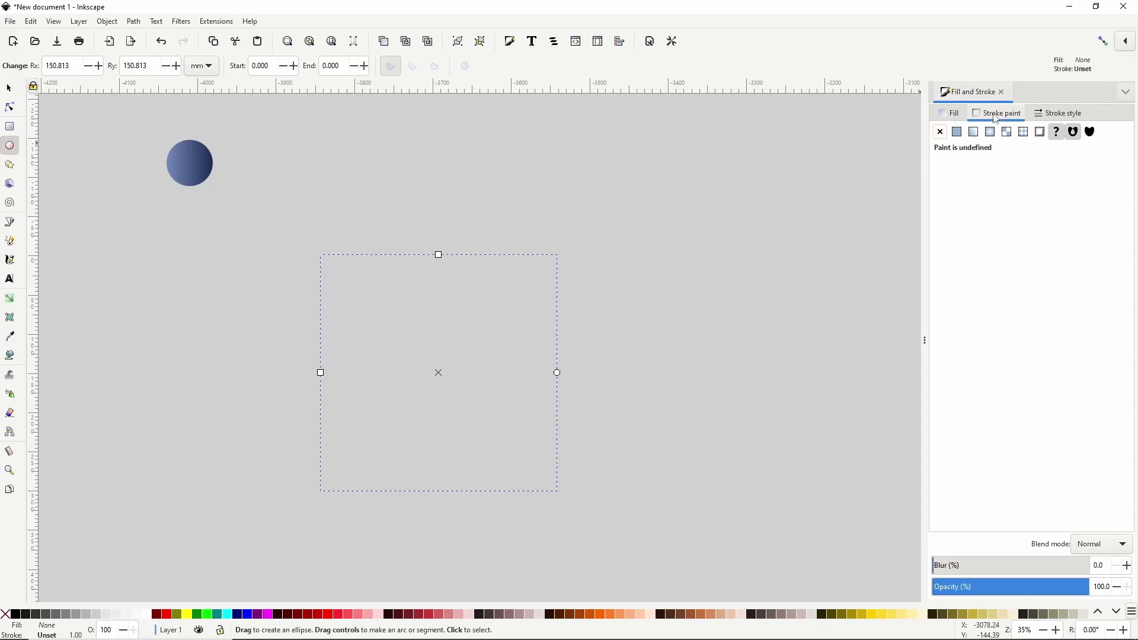
pyautogui.click(958, 132)
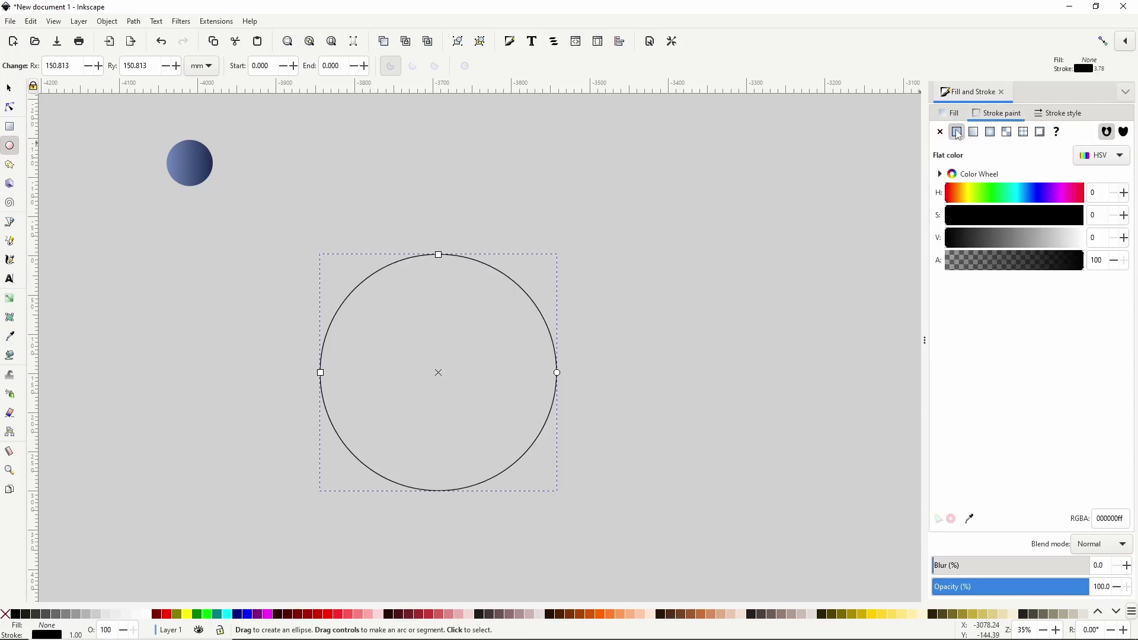
pyautogui.click(1059, 113)
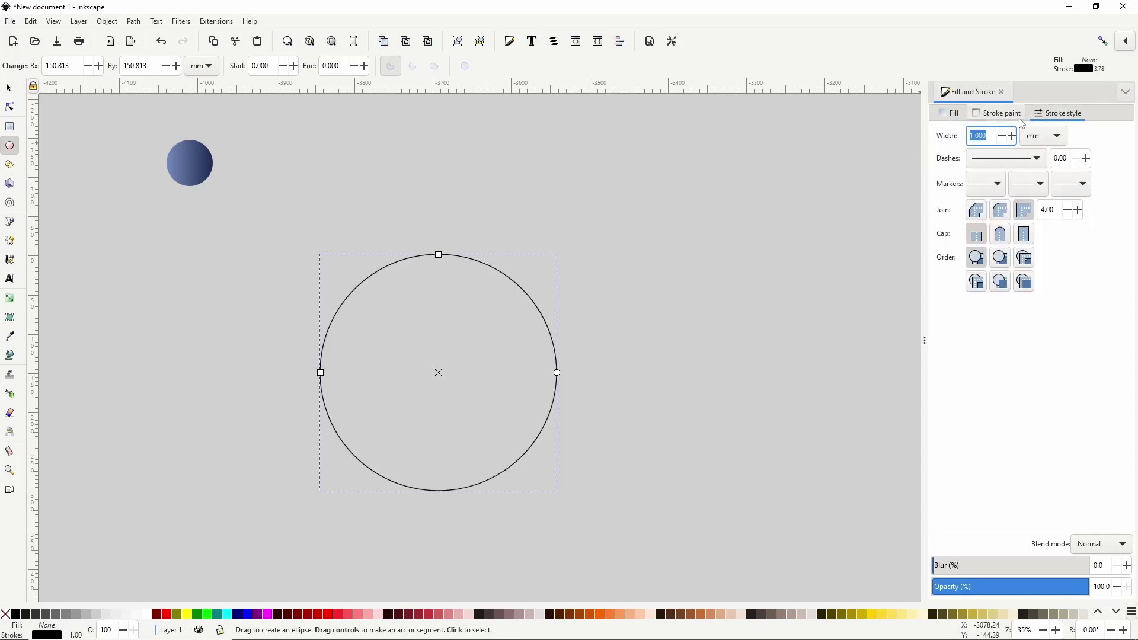
pyautogui.click(995, 134)
pyautogui.scroll(20, 993, 135)
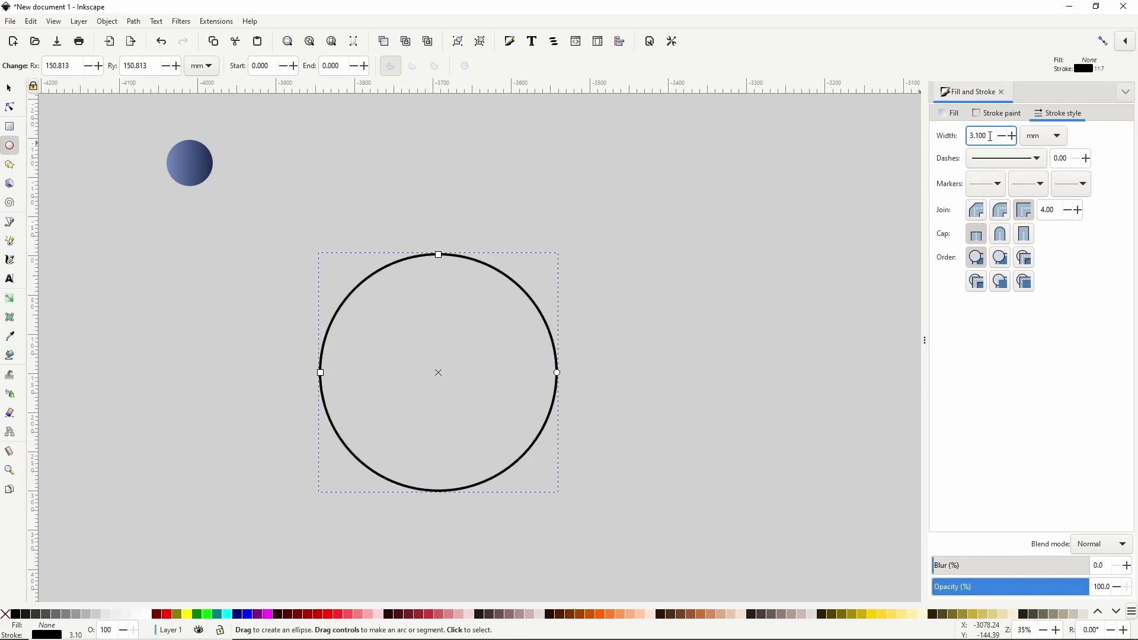
pyautogui.scroll(8, 991, 137)
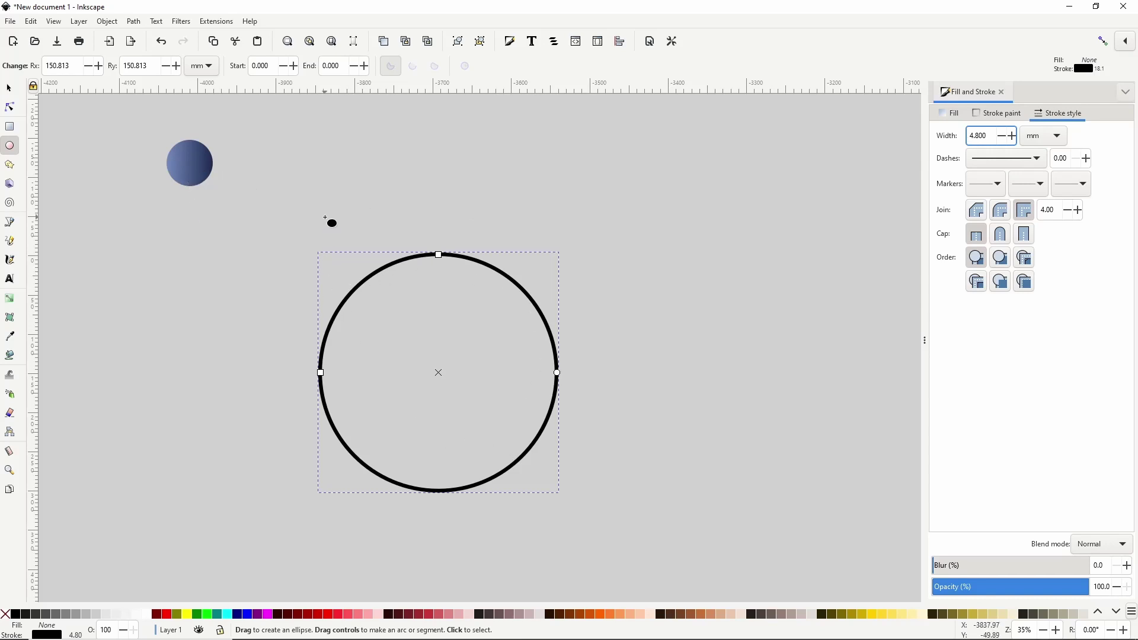
# Raise the small gradient circle to the top, return it upper left, and select both circles
pyautogui.click(9, 88)
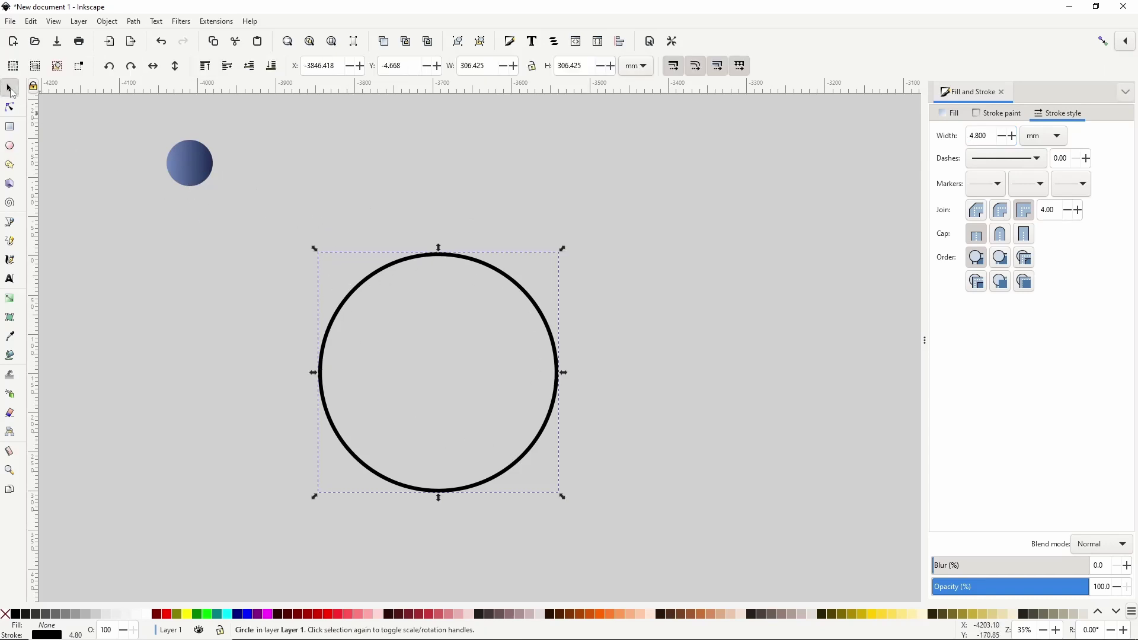
pyautogui.moveTo(188, 170); pyautogui.dragTo(346, 309)
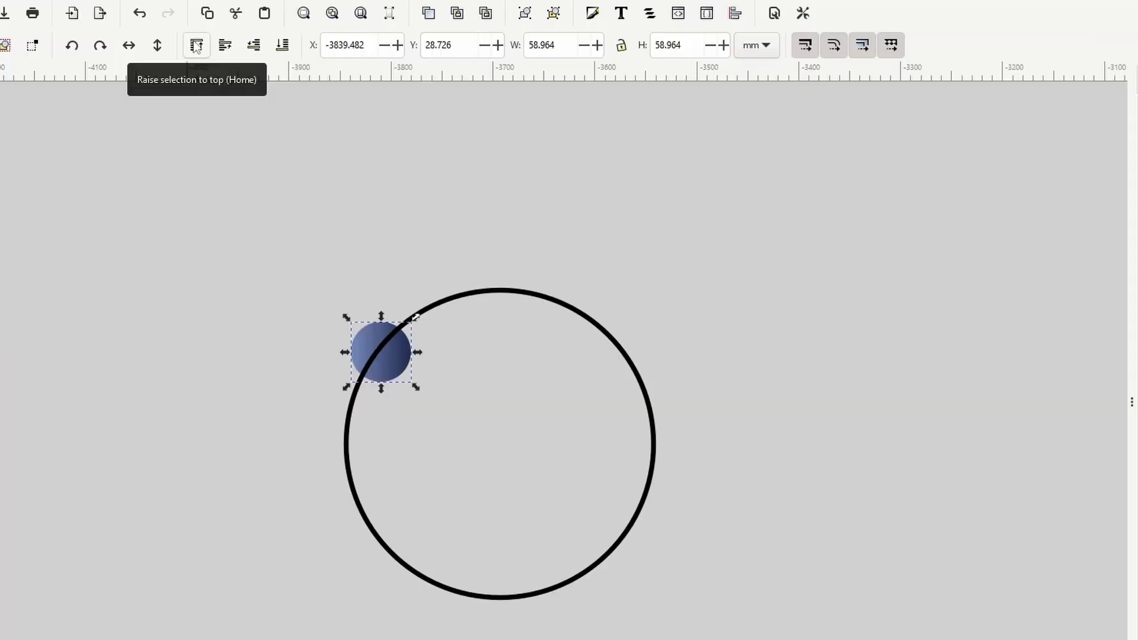
pyautogui.click(196, 46)
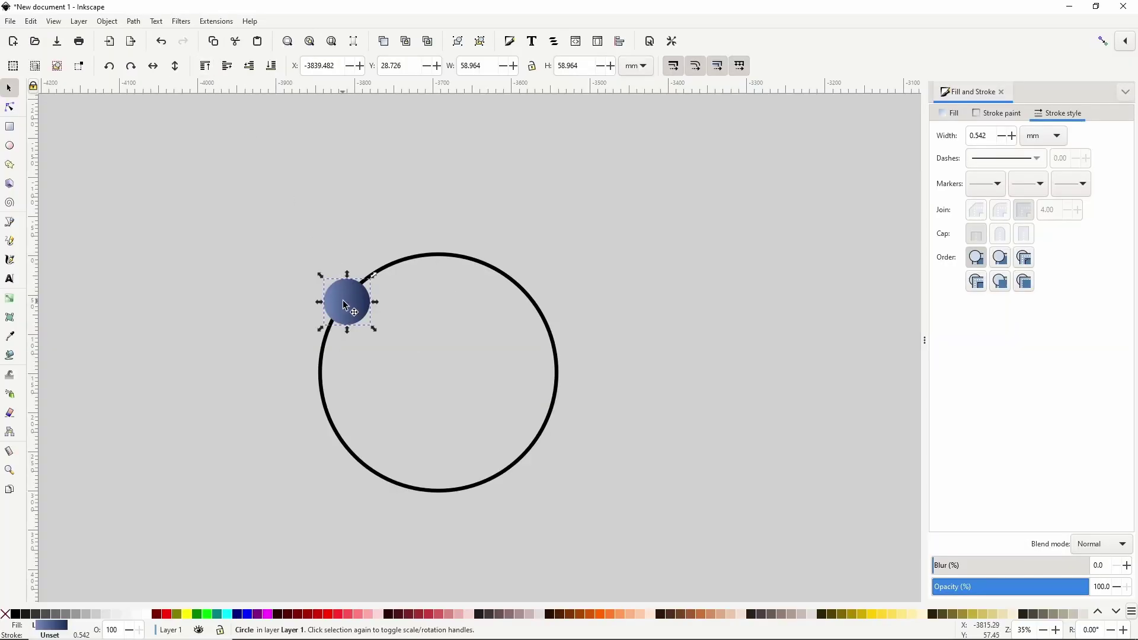
pyautogui.moveTo(360, 305); pyautogui.dragTo(198, 186)
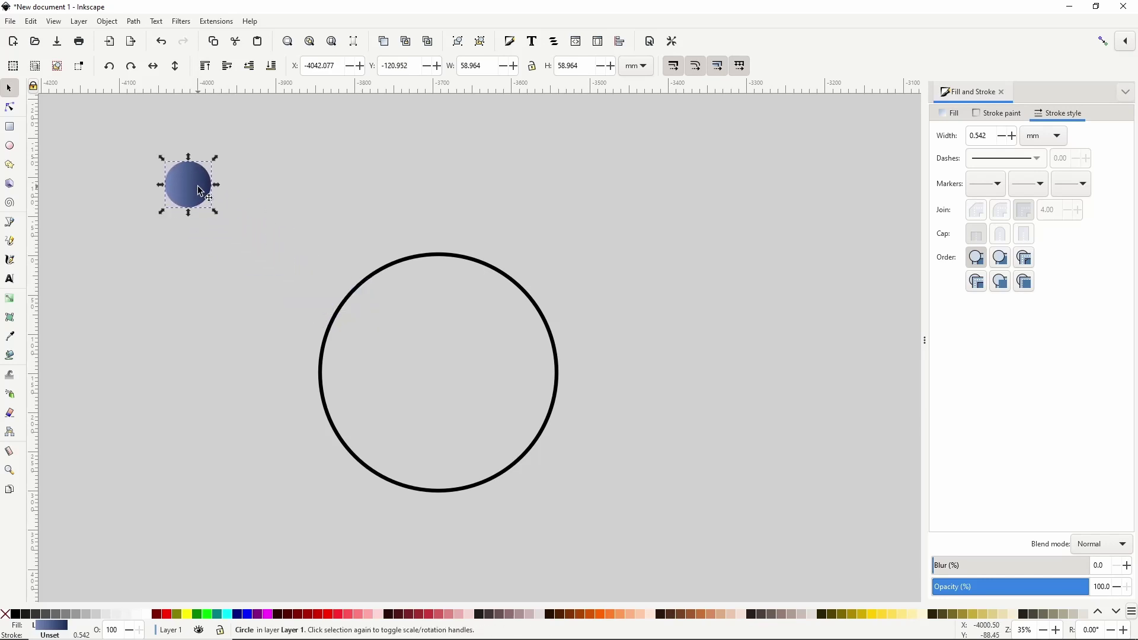
pyautogui.moveTo(140, 137); pyautogui.dragTo(611, 532)
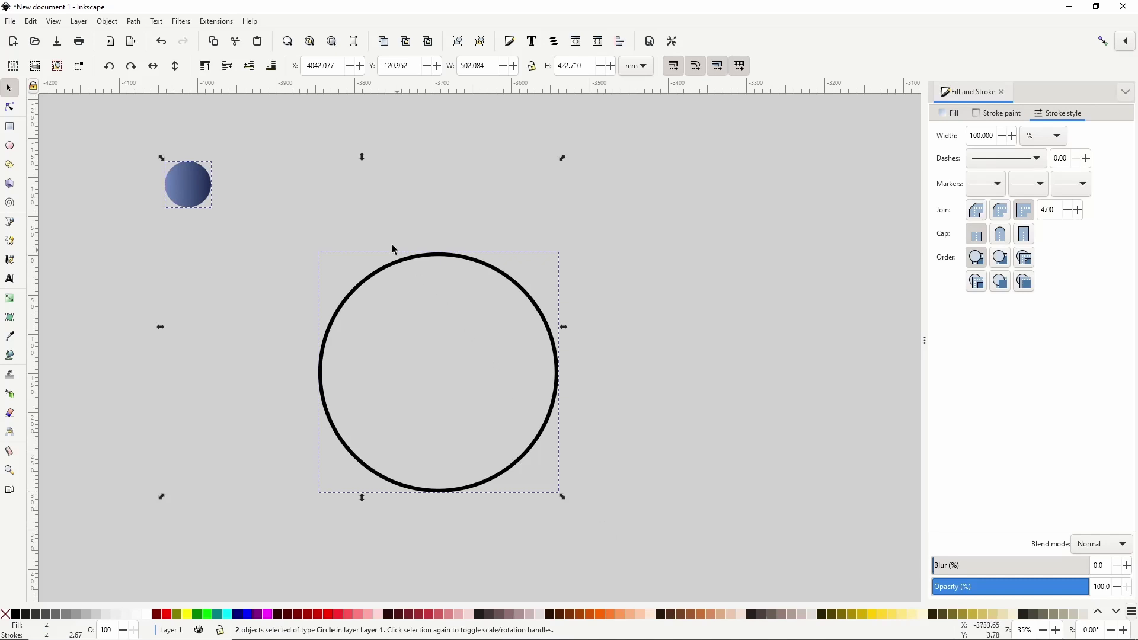
# Convert both circles to paths and bring up the Scatter extension dialog beside the sphere
pyautogui.click(136, 24)
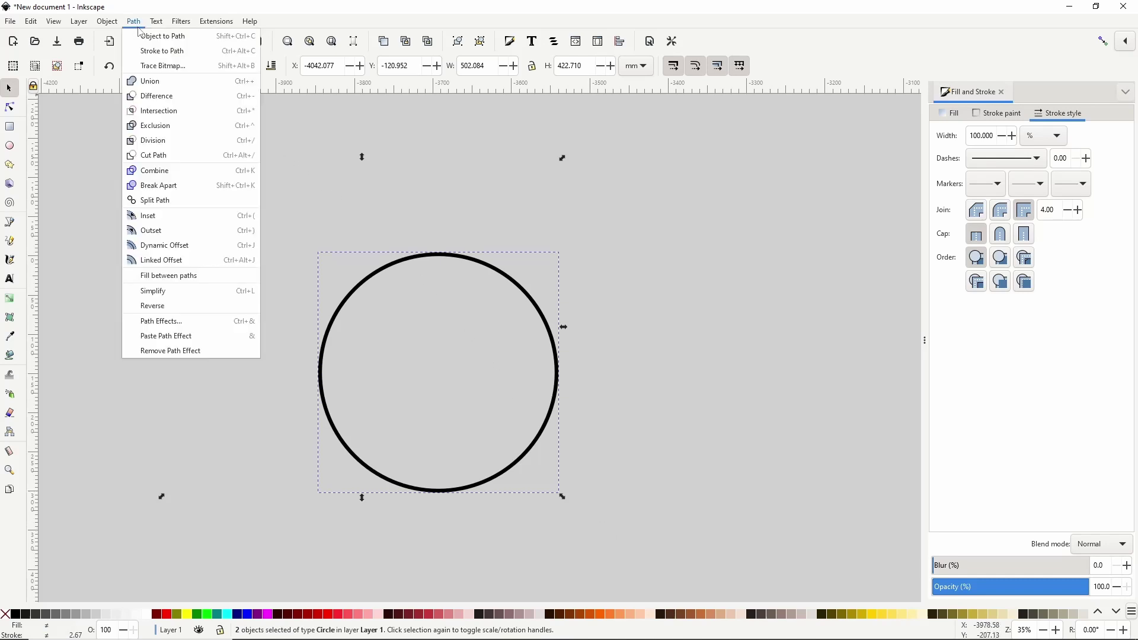
pyautogui.click(146, 36)
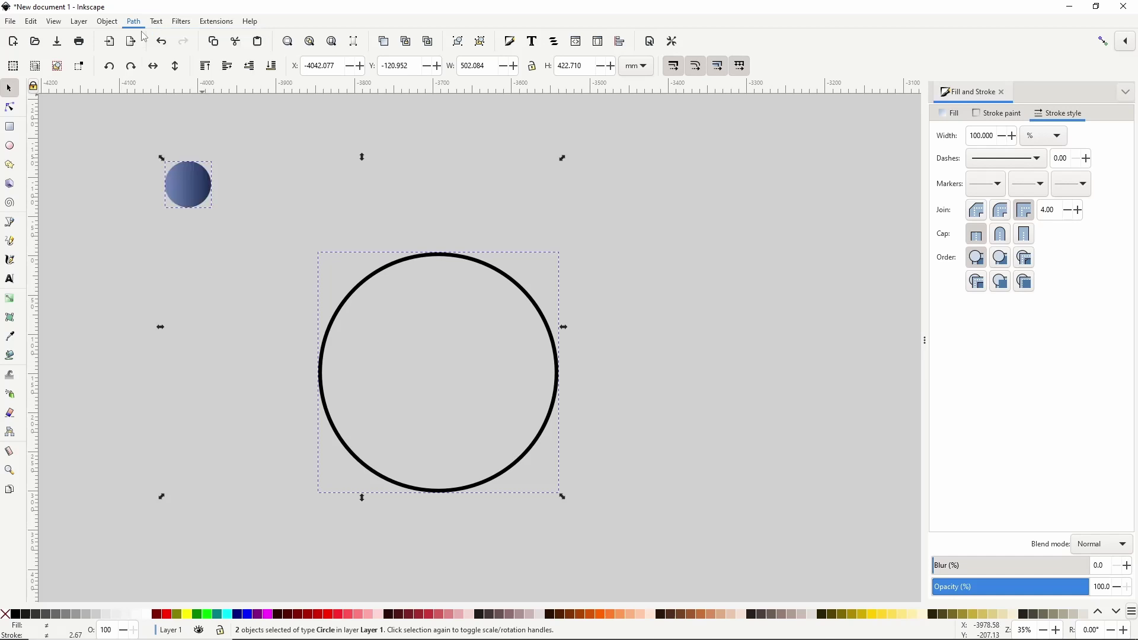
pyautogui.click(214, 22)
pyautogui.moveTo(237, 139)
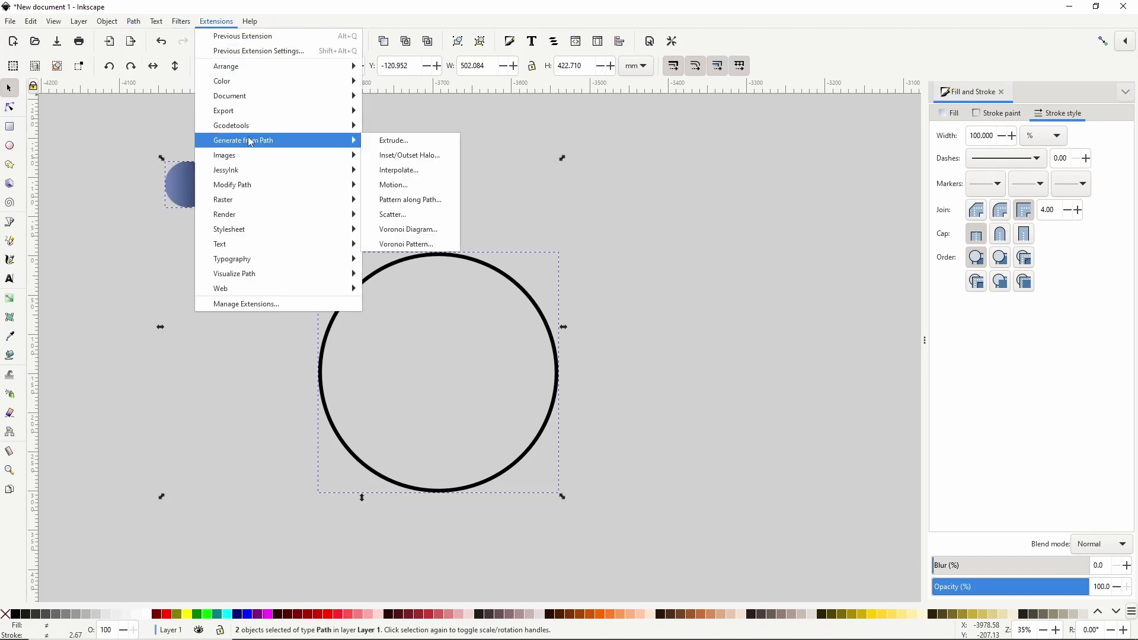
pyautogui.click(402, 221)
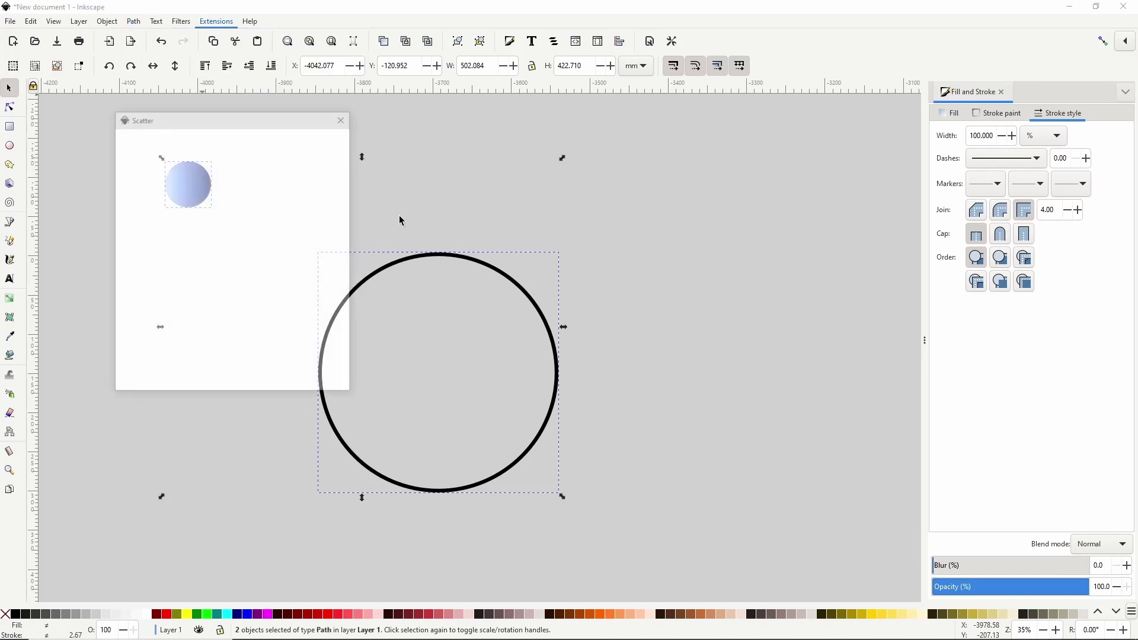
pyautogui.moveTo(260, 128); pyautogui.dragTo(206, 244)
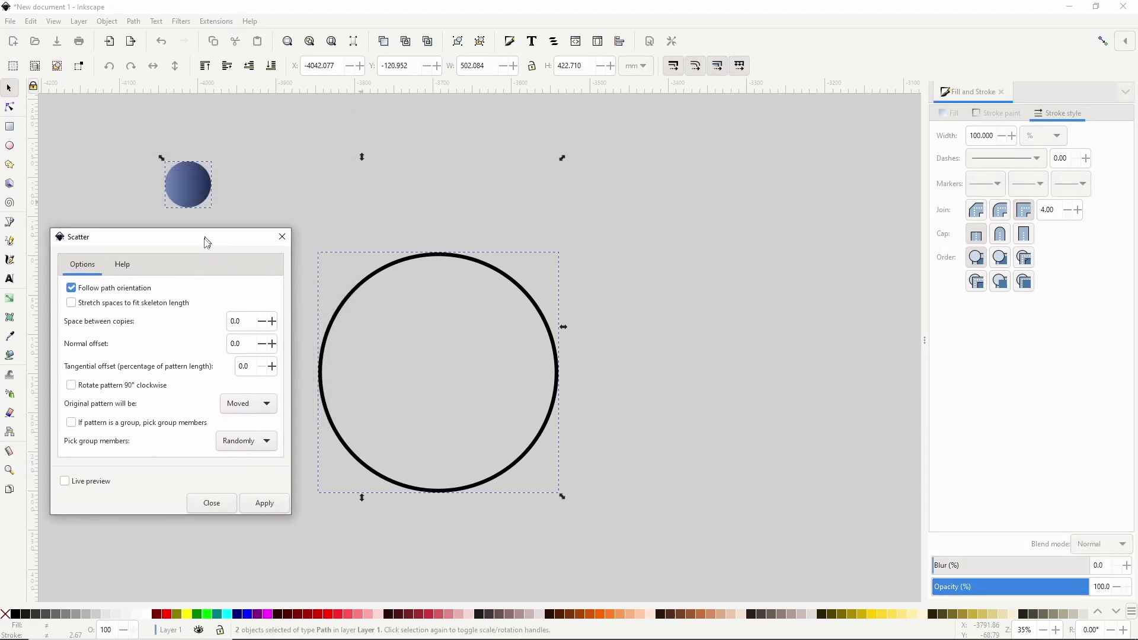
# Live-preview the scatter with spacing between copies of -10, -50, then -60
pyautogui.click(102, 487)
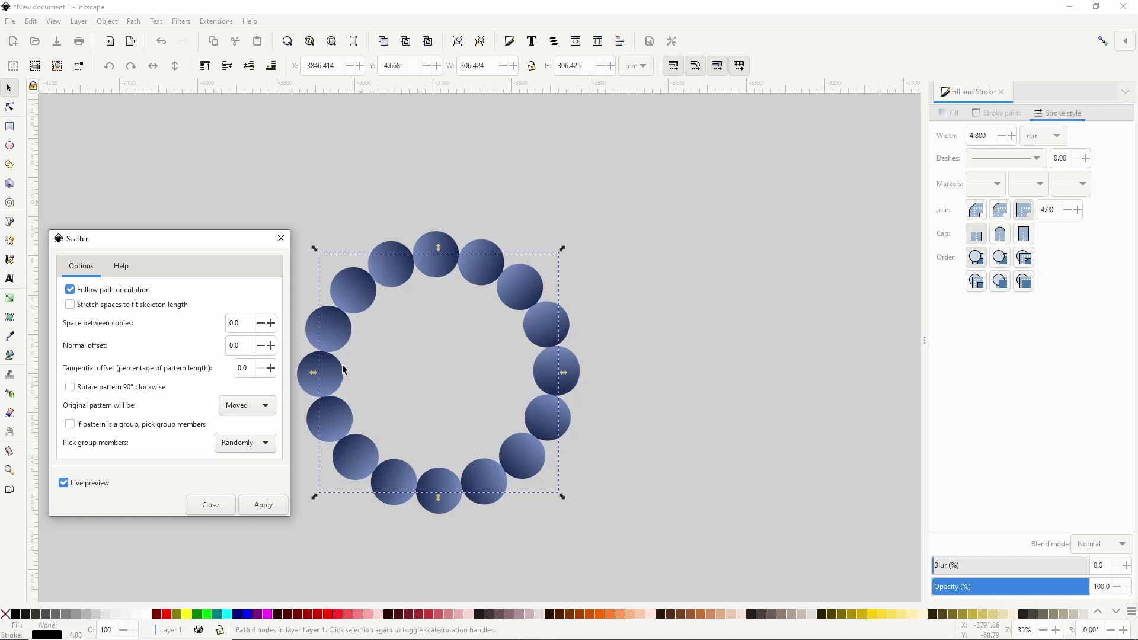
pyautogui.doubleClick(247, 325)
pyautogui.click(244, 344)
pyautogui.tripleClick(247, 324)
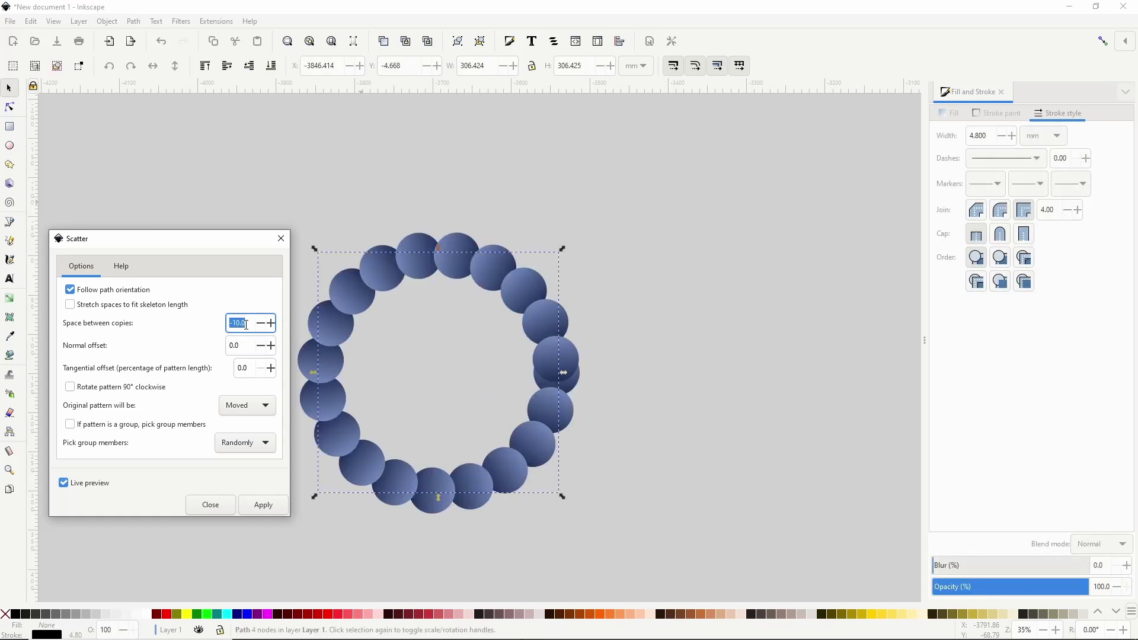
pyautogui.write('-50')
pyautogui.press('Tab')
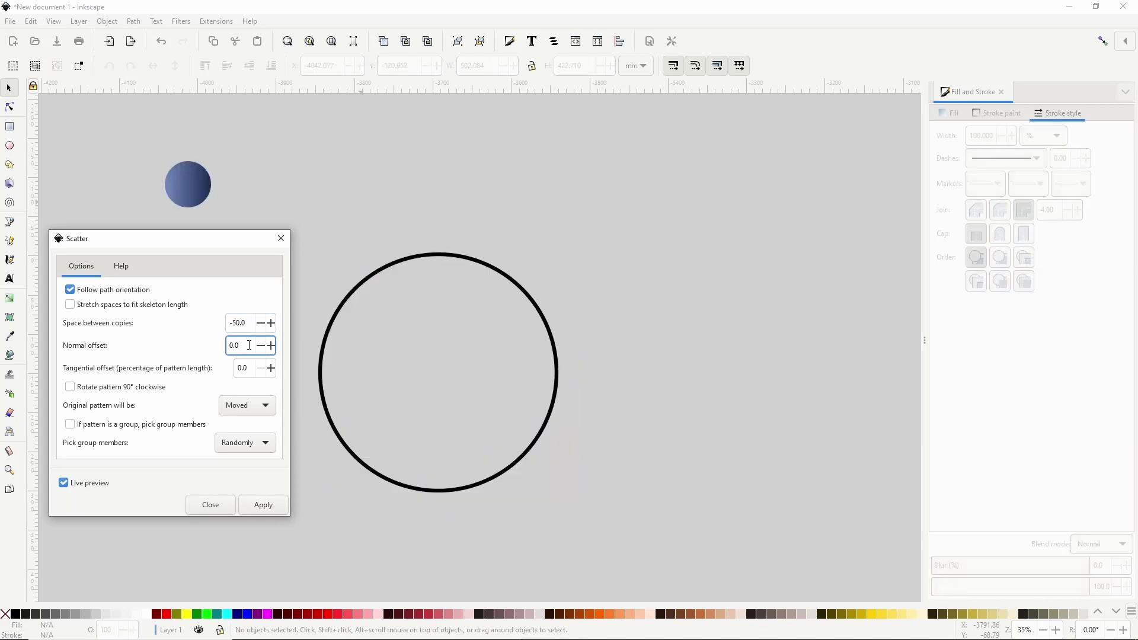
pyautogui.tripleClick(248, 330)
pyautogui.write('-')
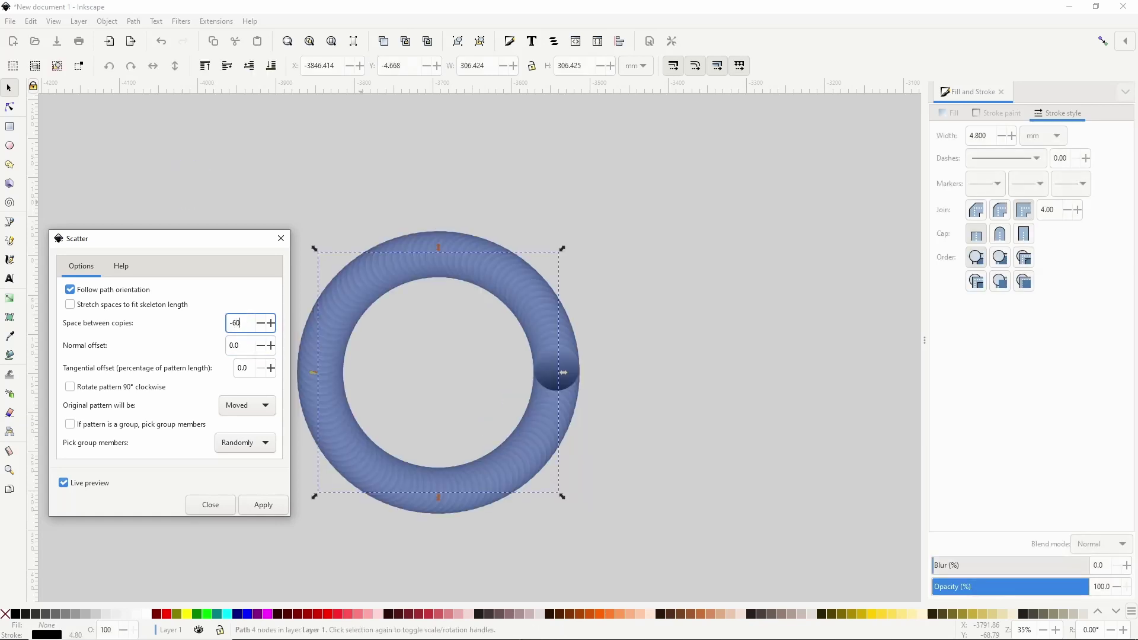
pyautogui.write('60')
pyautogui.press('Tab')
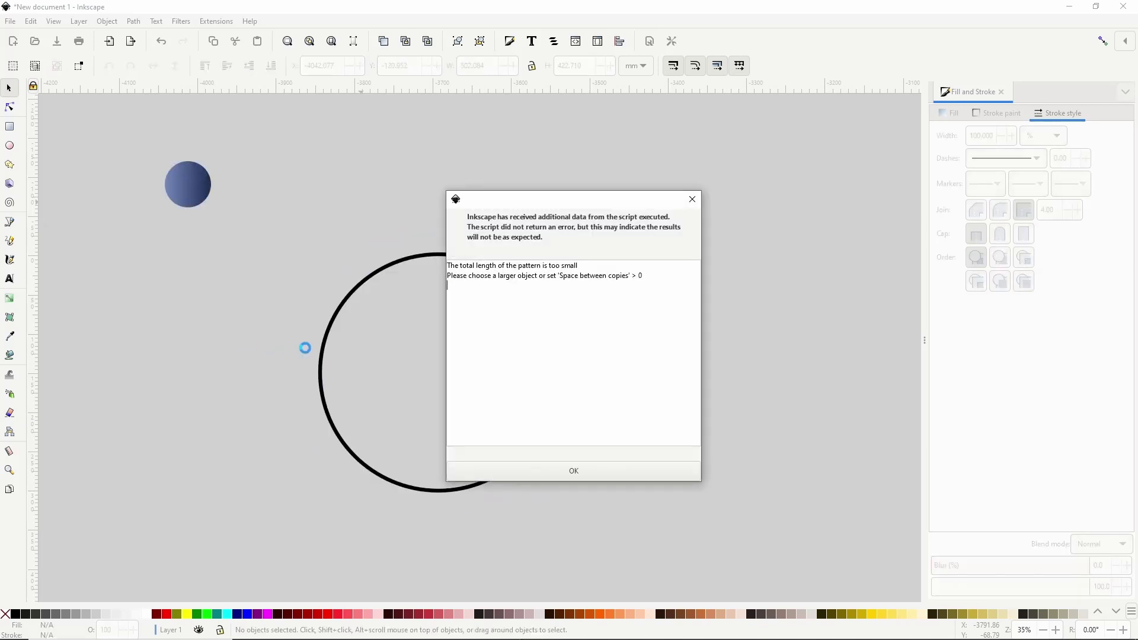
# Dismiss the error, set spacing between copies to -58, and turn off Follow path orientation
pyautogui.click(564, 467)
pyautogui.tripleClick(237, 324)
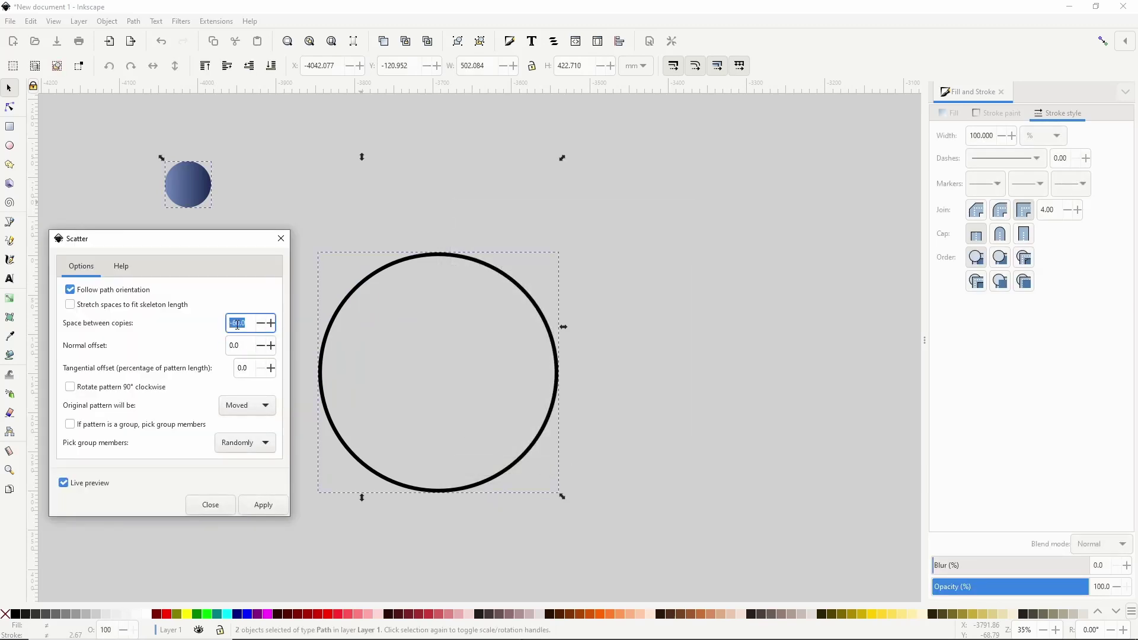
pyautogui.write('-50')
pyautogui.press('Tab')
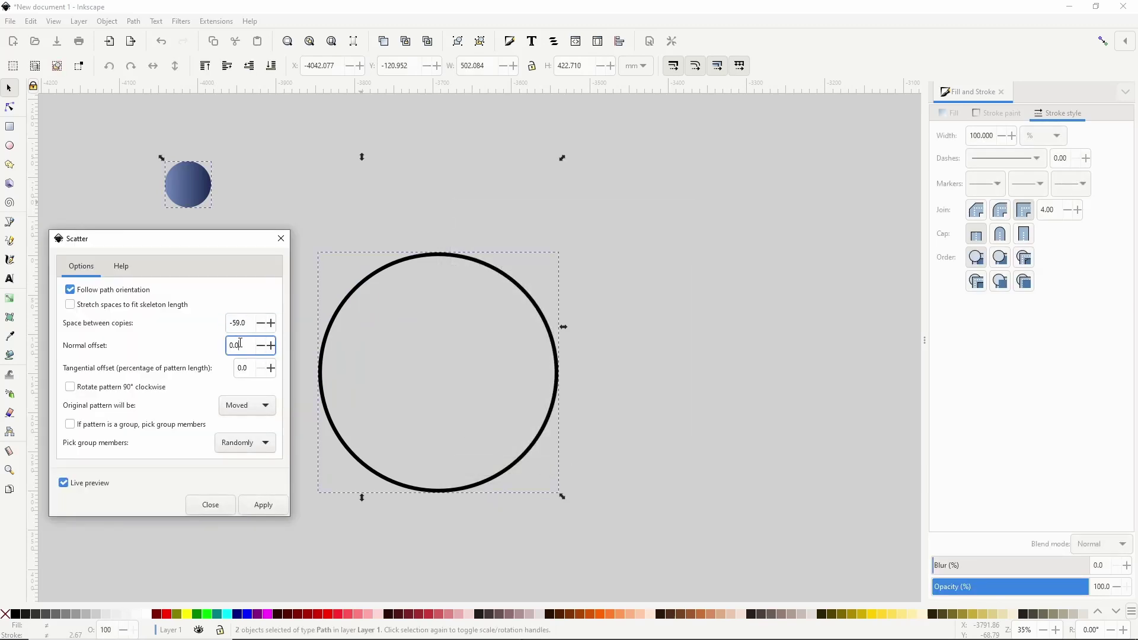
pyautogui.press('Return')
pyautogui.click(237, 324)
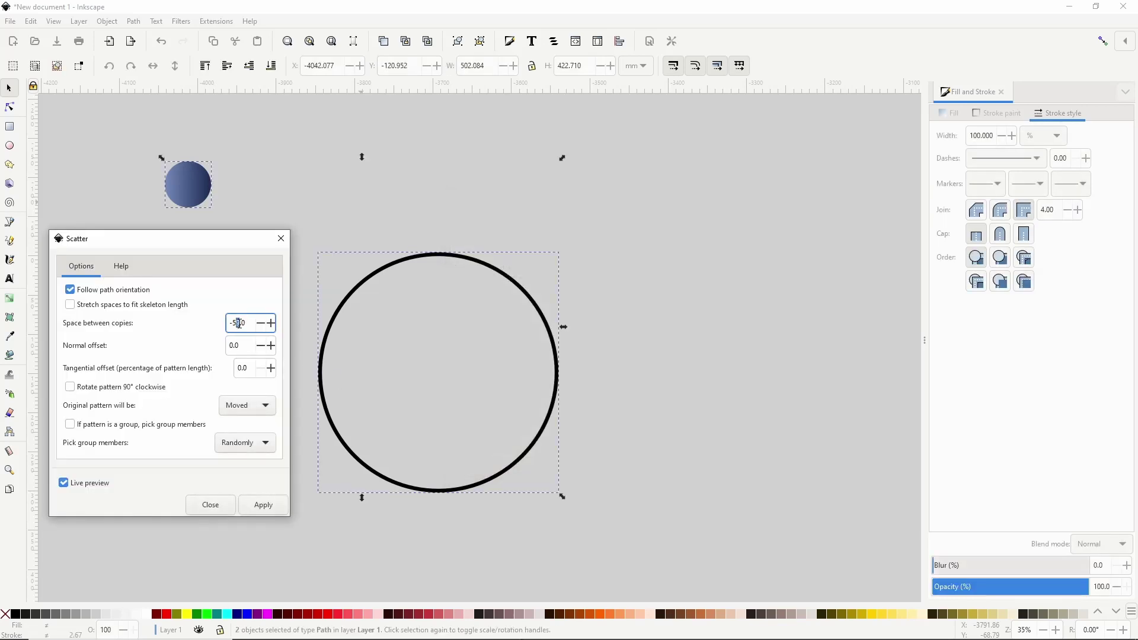
pyautogui.write('8')
pyautogui.click(238, 339)
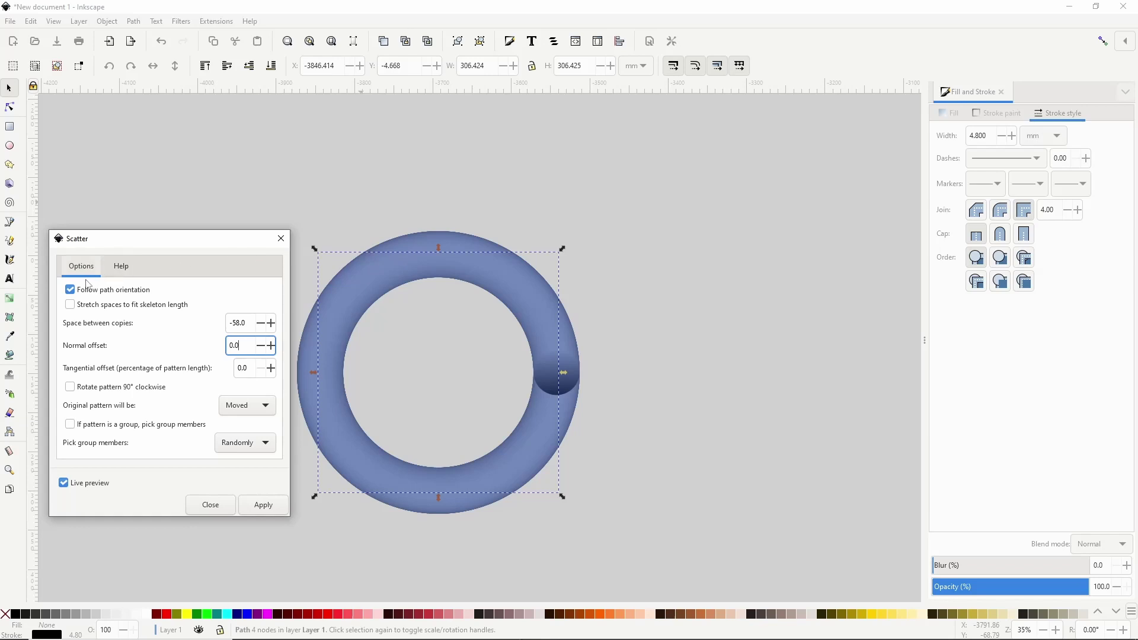
pyautogui.click(71, 290)
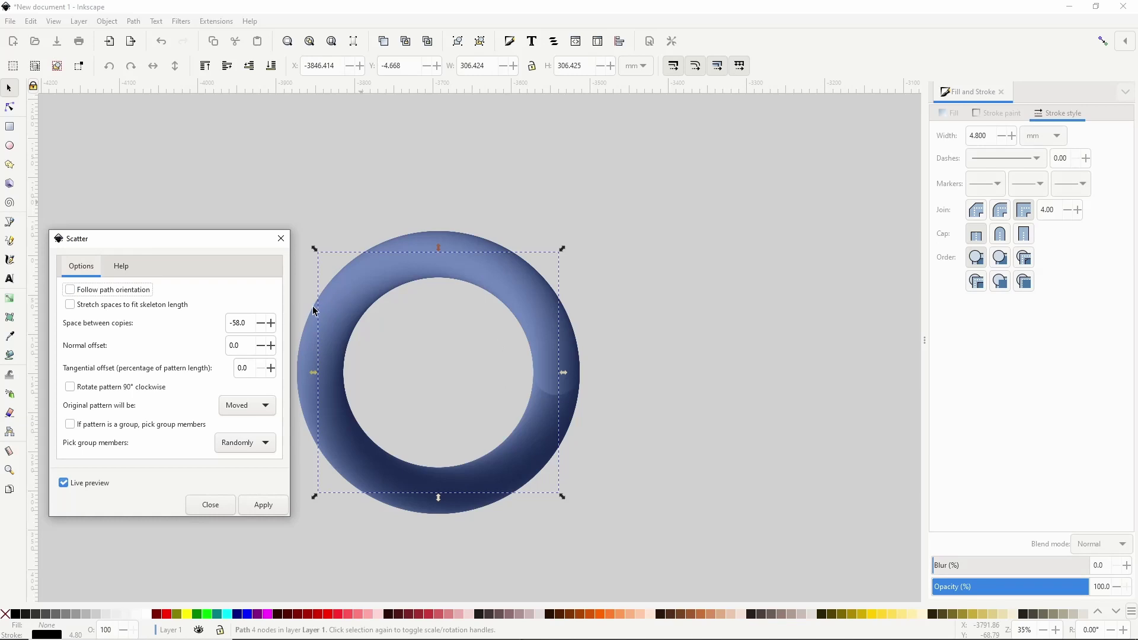
# Apply the scatter with the original pattern as Cloned, then select the small sphere
pyautogui.click(245, 407)
pyautogui.click(245, 444)
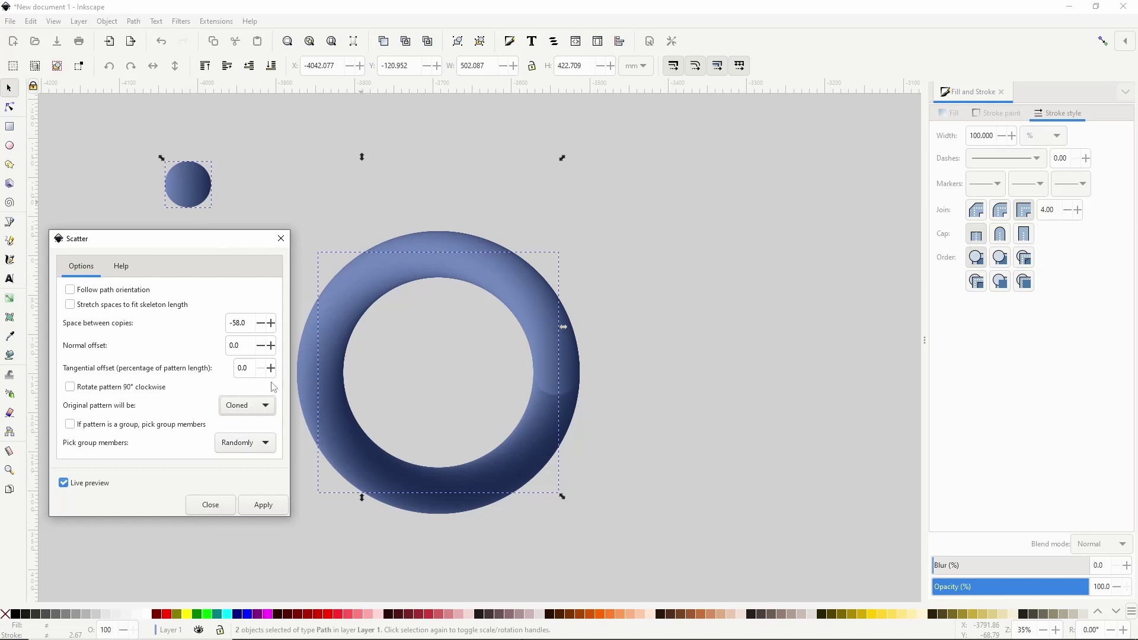
pyautogui.click(267, 507)
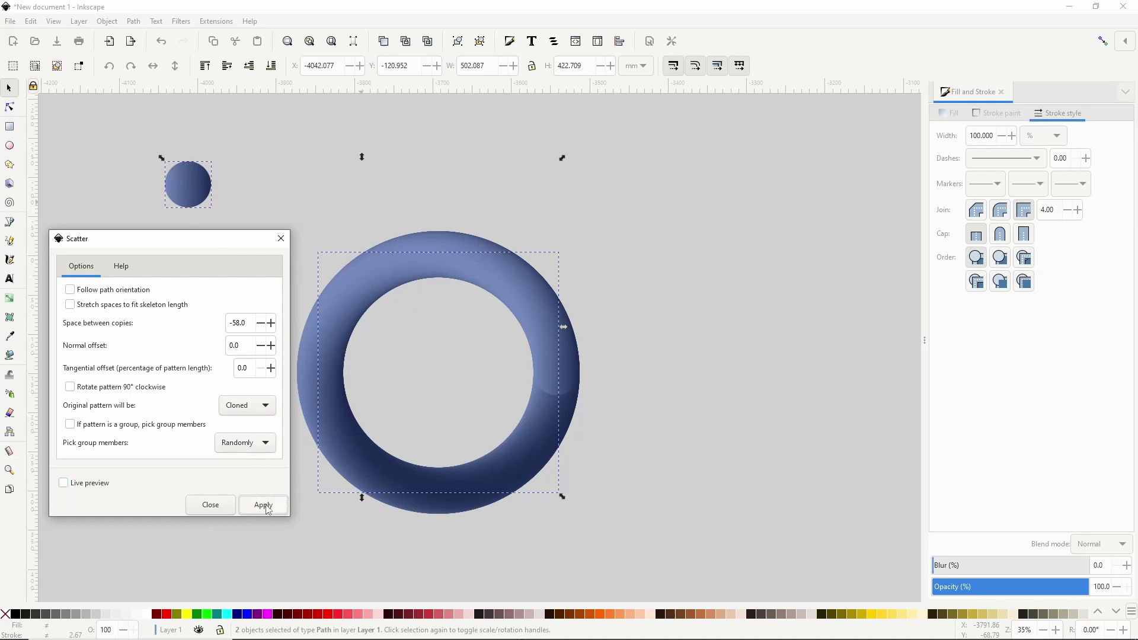
pyautogui.click(211, 505)
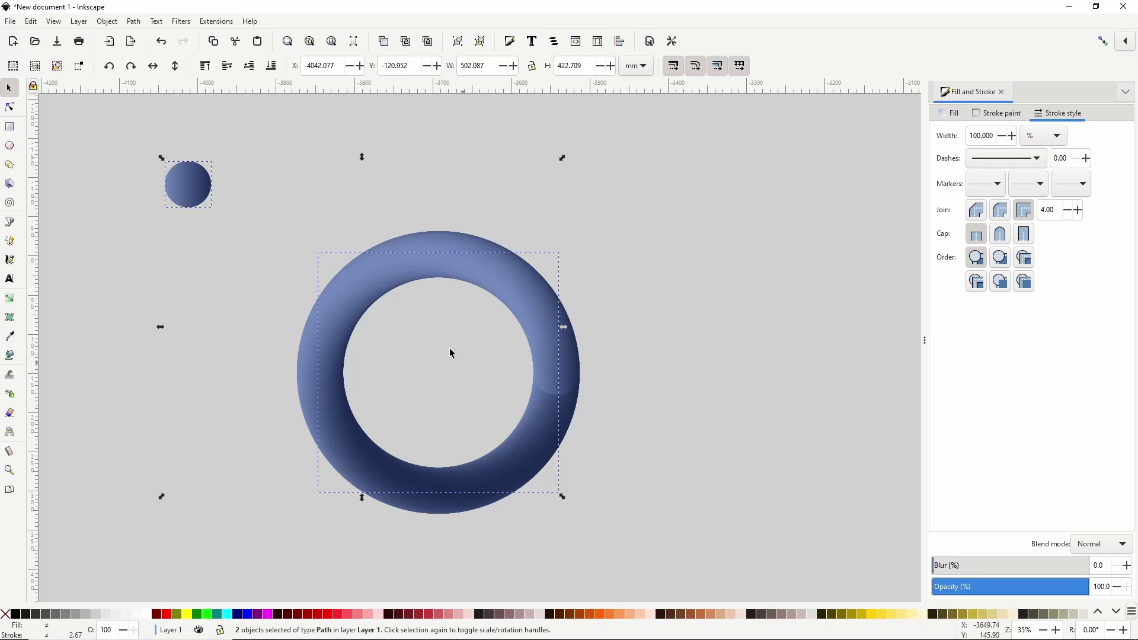
pyautogui.click(241, 161)
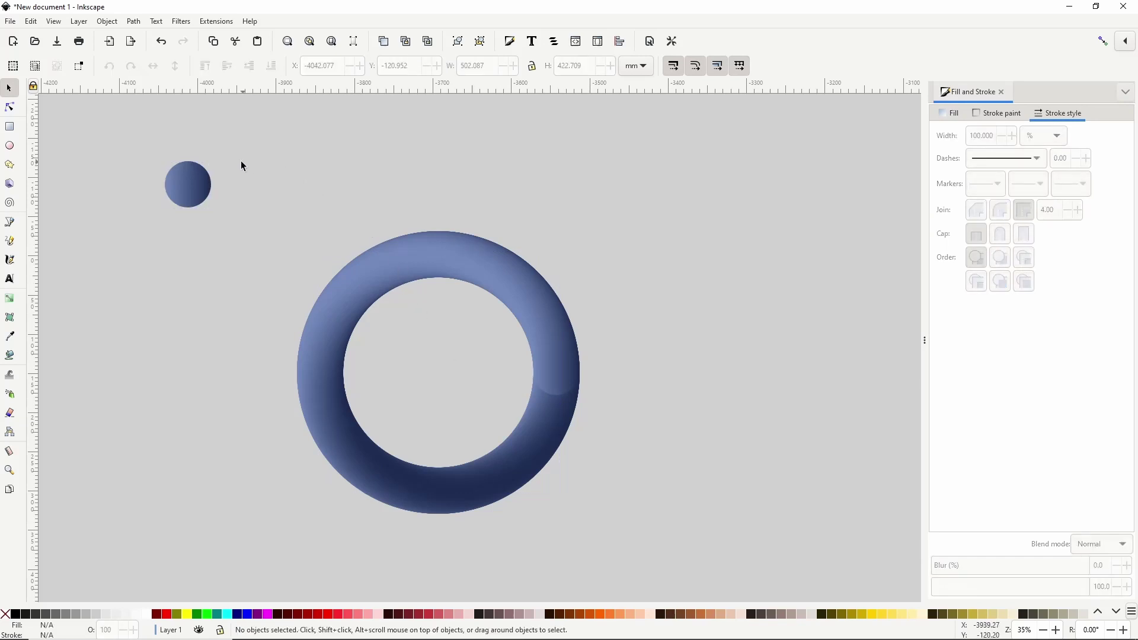
pyautogui.click(181, 186)
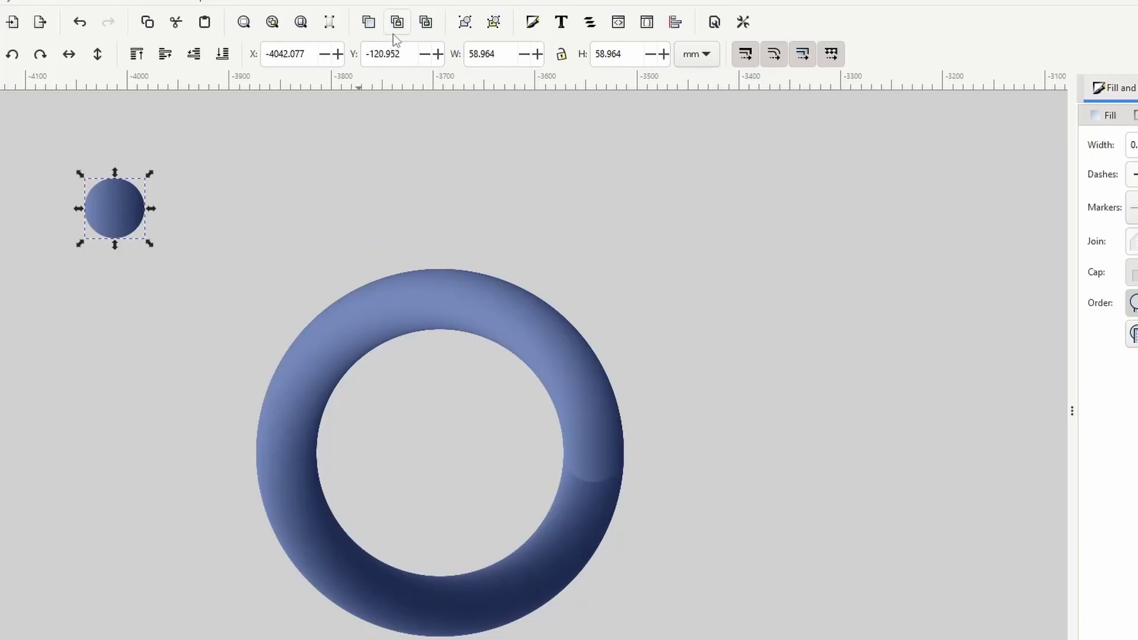
# Clone the small sphere, place the clone to its right mirrored horizontally, and shift the ring right
pyautogui.click(393, 34)
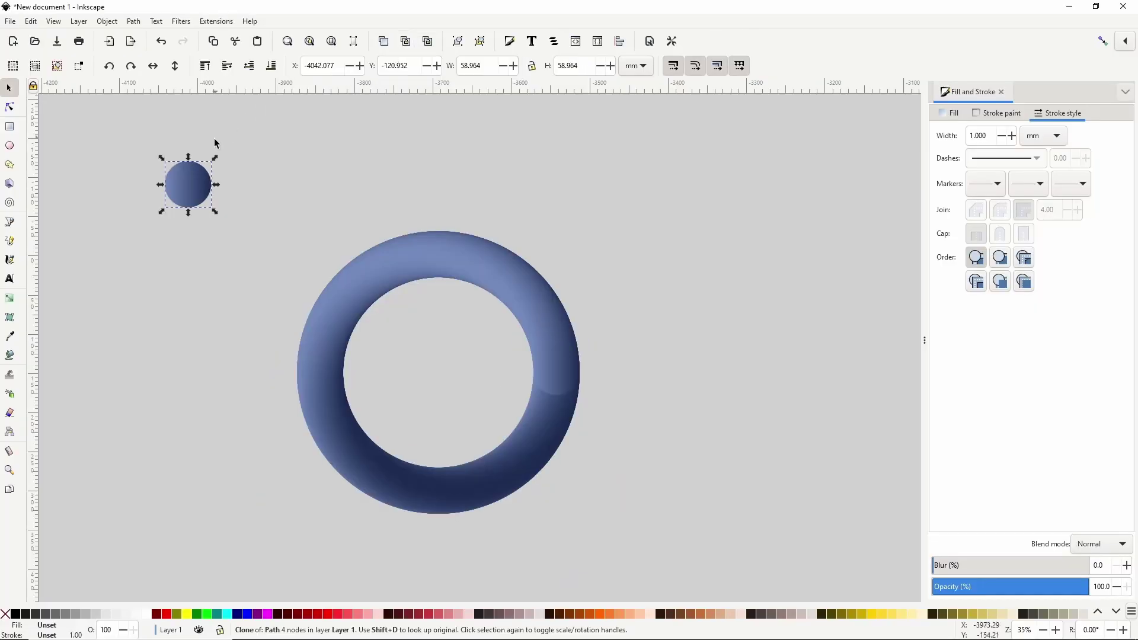
pyautogui.moveTo(192, 189); pyautogui.dragTo(249, 188)
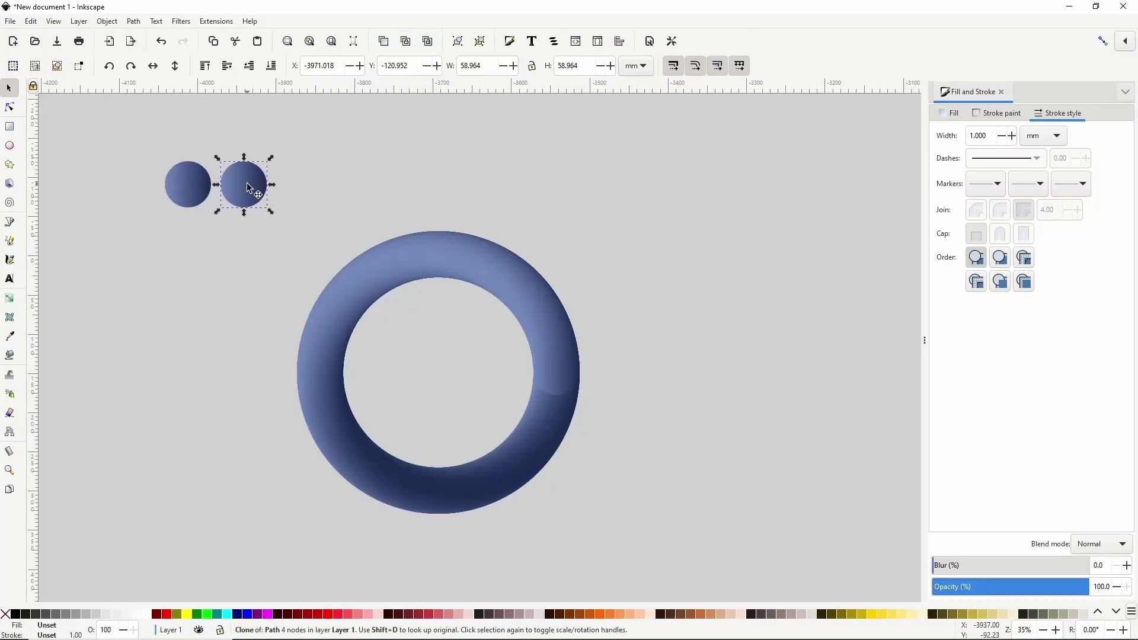
pyautogui.click(162, 69)
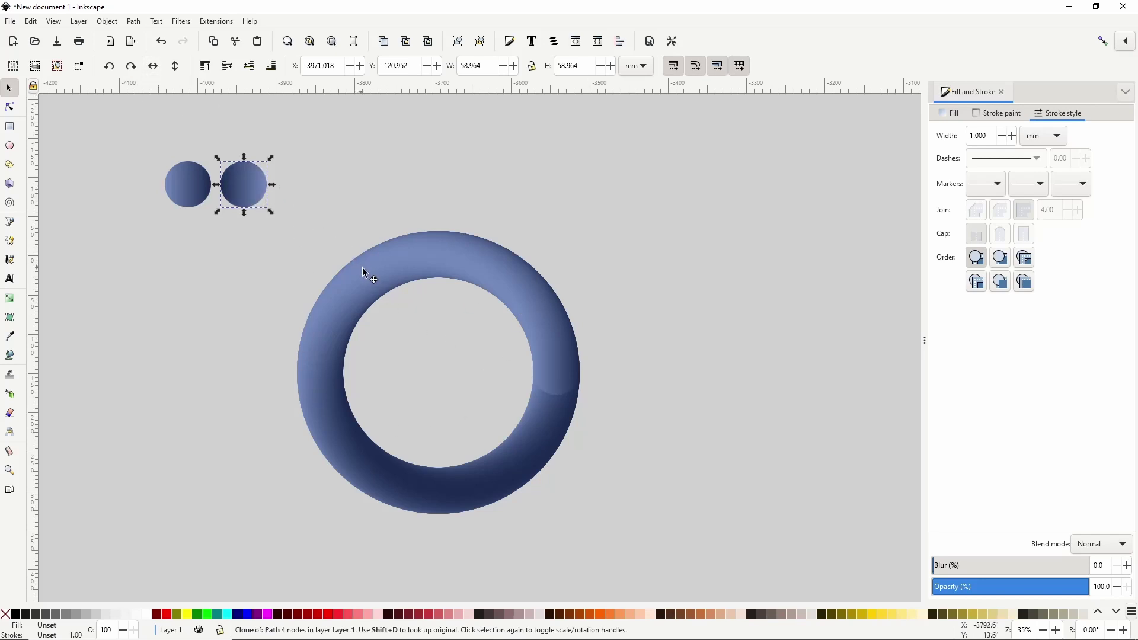
pyautogui.moveTo(366, 272); pyautogui.dragTo(424, 272)
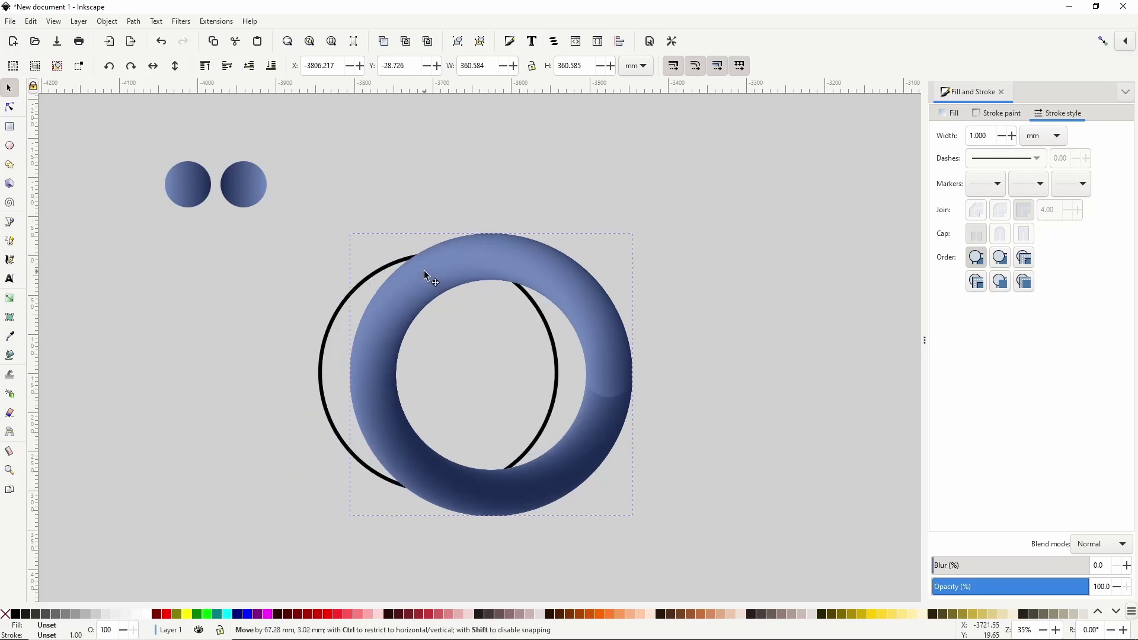
# Undo the ring move and rerun the scatter on the circle and mirrored sphere, stacking the second torus over the first
pyautogui.click(349, 289)
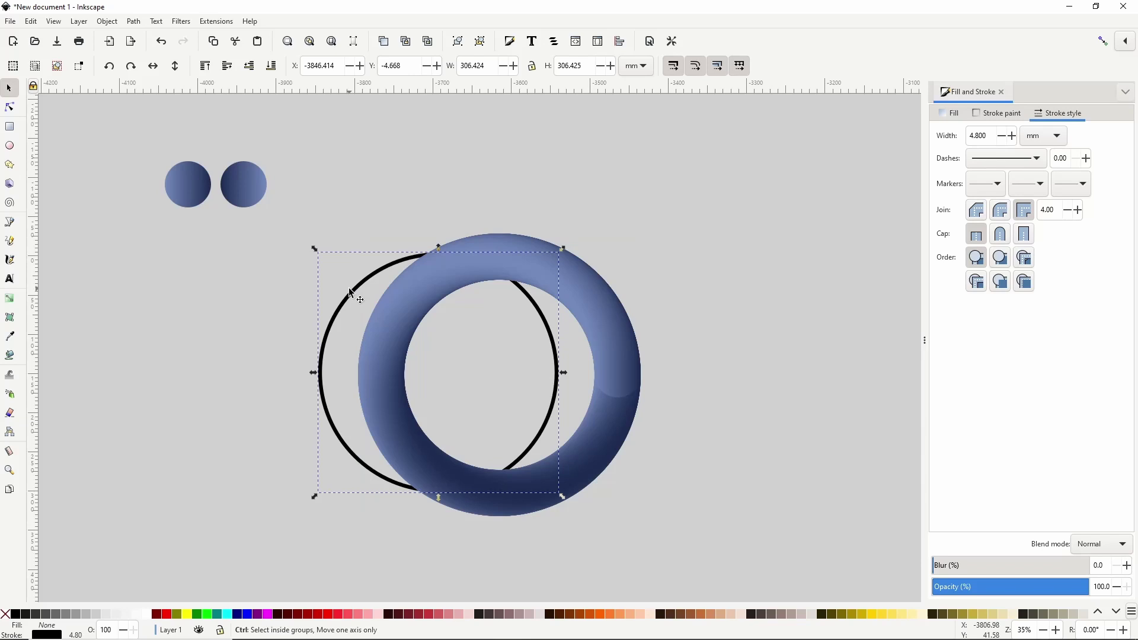
pyautogui.hotkey('ctrl', 'z')
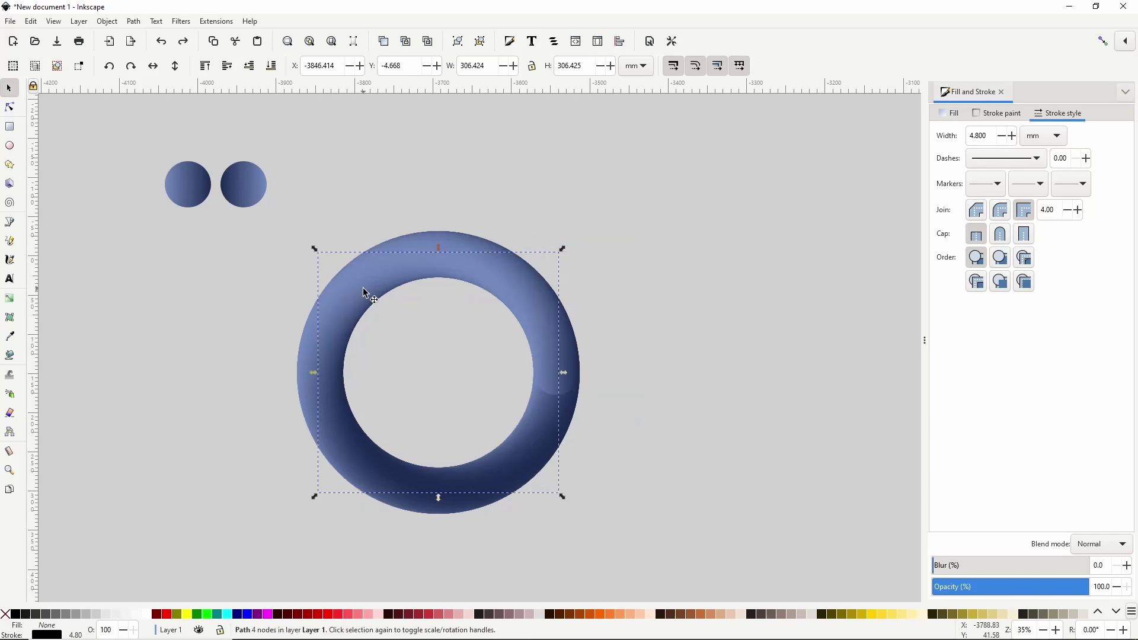
pyautogui.keyDown('shift'); pyautogui.click(252, 195); pyautogui.keyUp('shift')
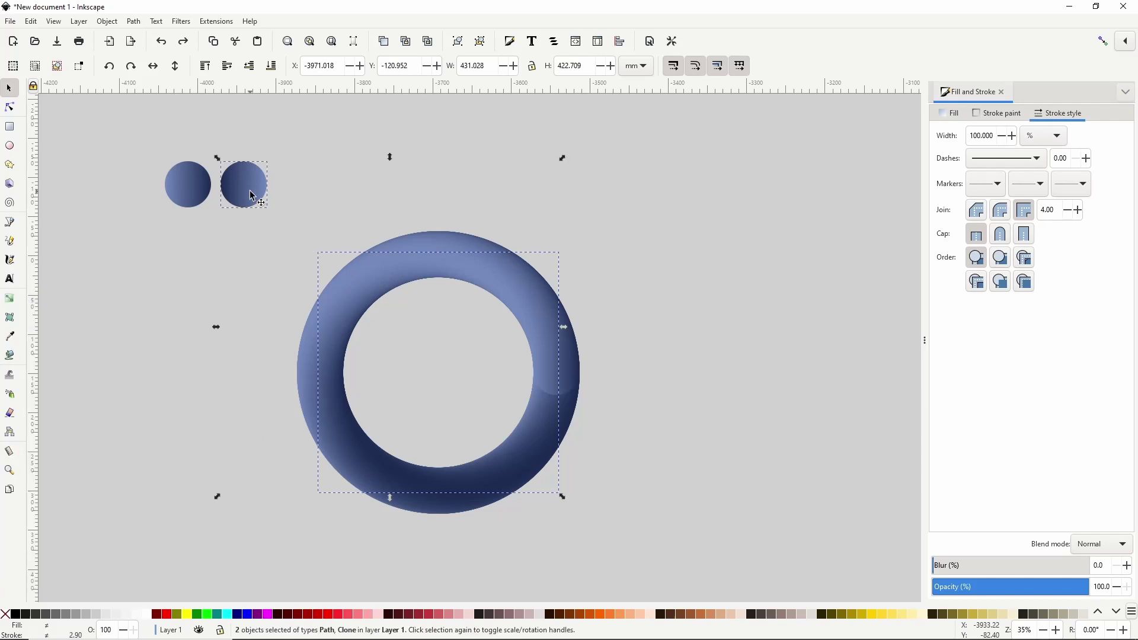
pyautogui.click(217, 21)
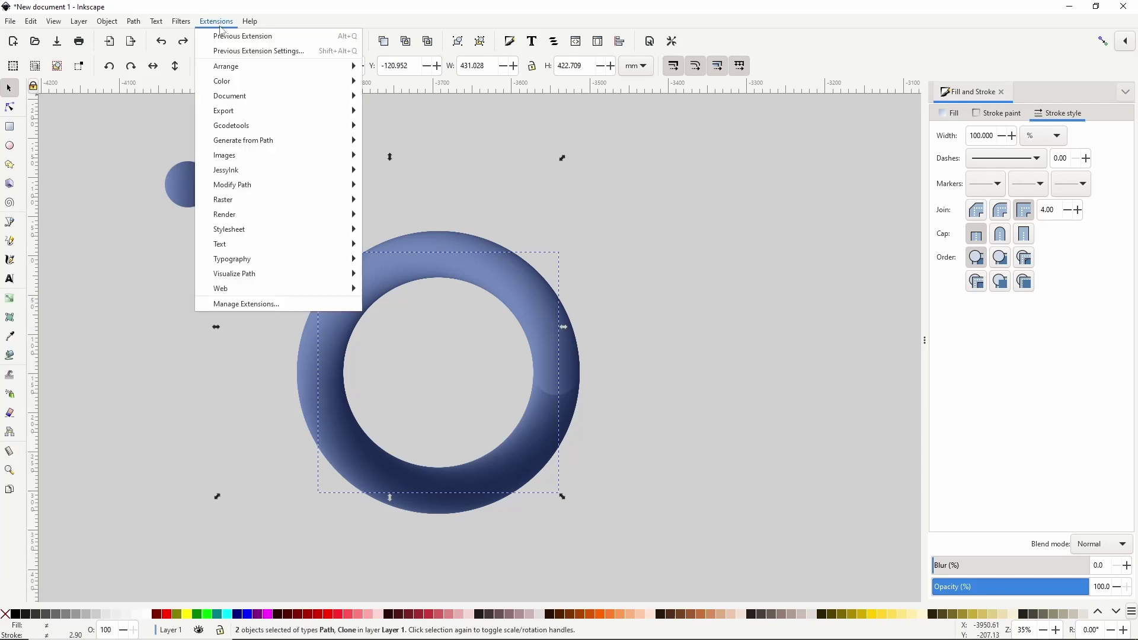
pyautogui.click(225, 37)
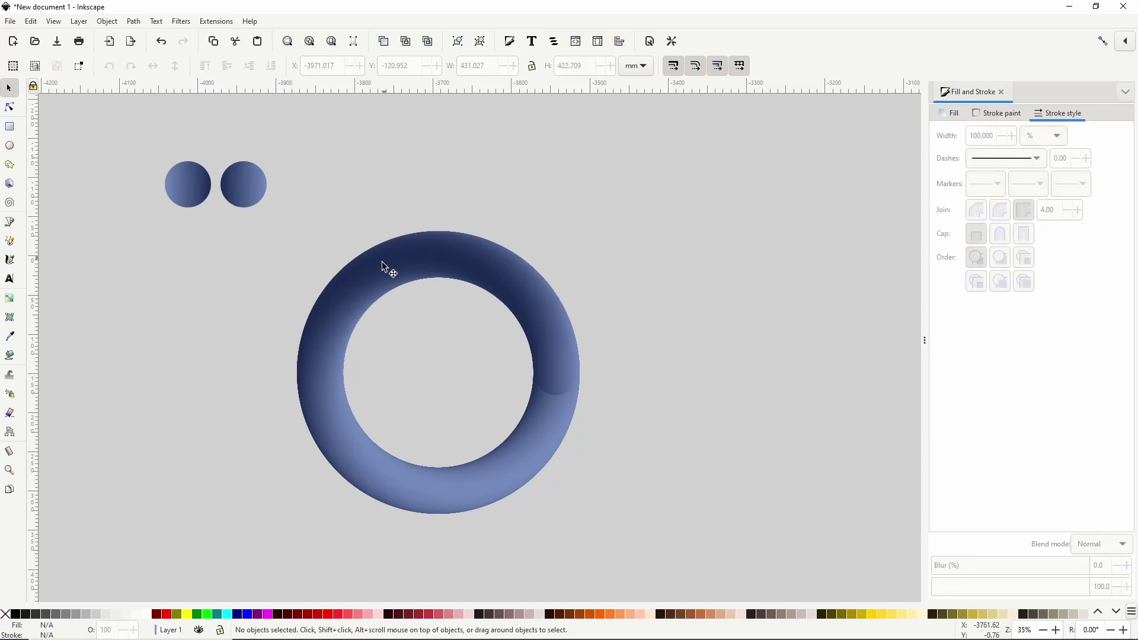
pyautogui.moveTo(408, 273); pyautogui.dragTo(463, 294)
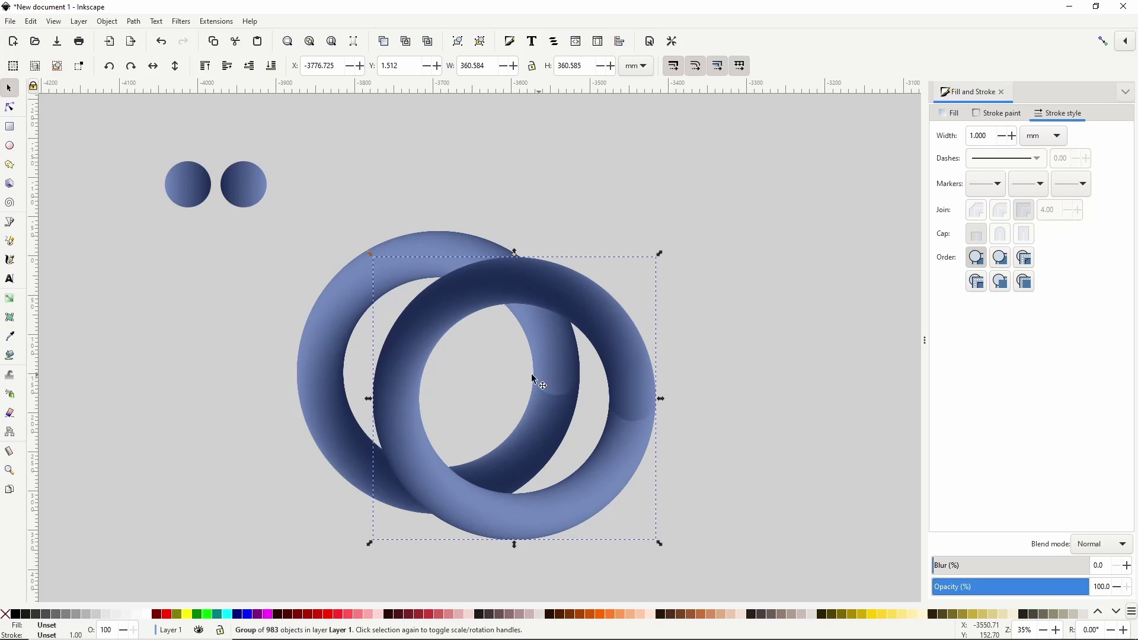
pyautogui.hotkey('ctrl', 'z')
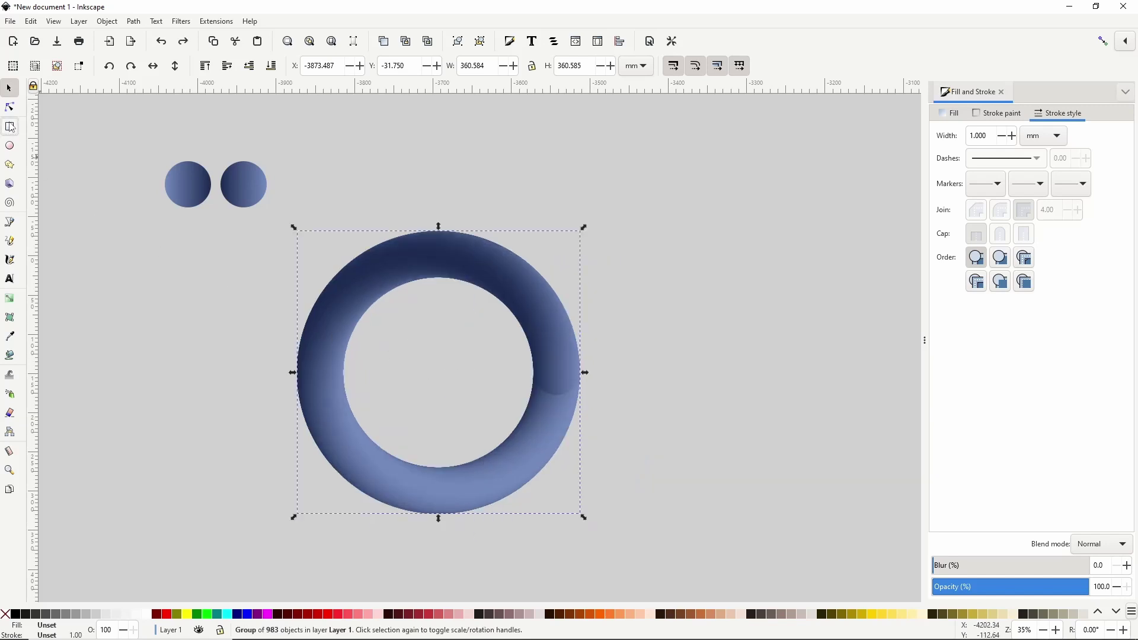
# Draw a rectangle over the ring's left side with no stroke and a flat blue fill, and select it with the ring
pyautogui.click(10, 127)
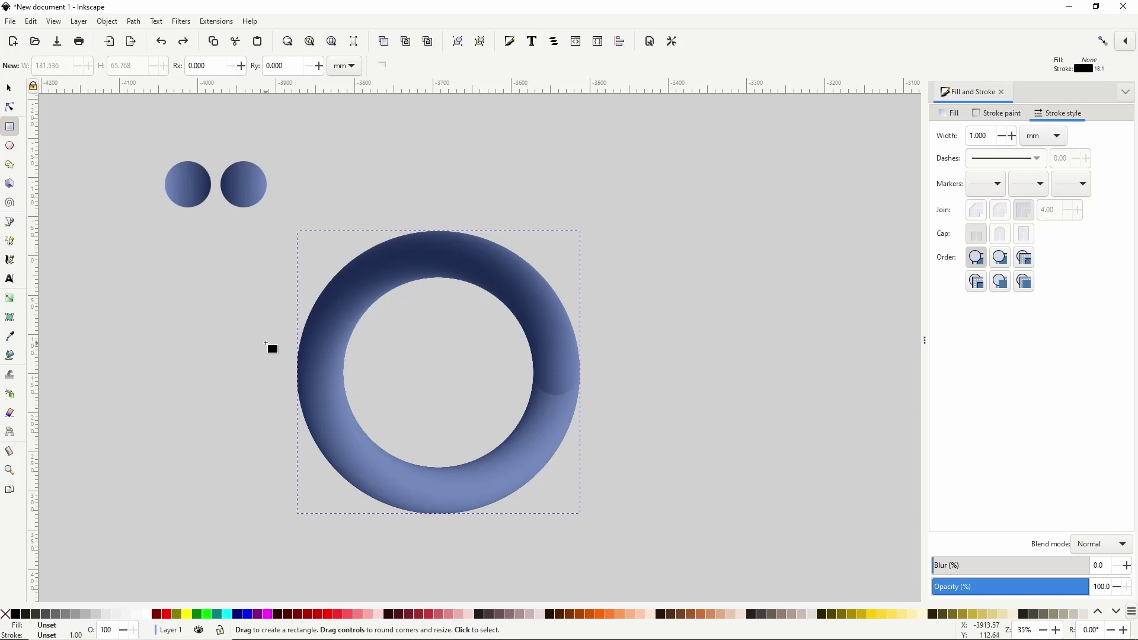
pyautogui.moveTo(264, 336)
pyautogui.mouseDown()
pyautogui.moveTo(333, 394)
pyautogui.moveTo(380, 398)
pyautogui.mouseUp()
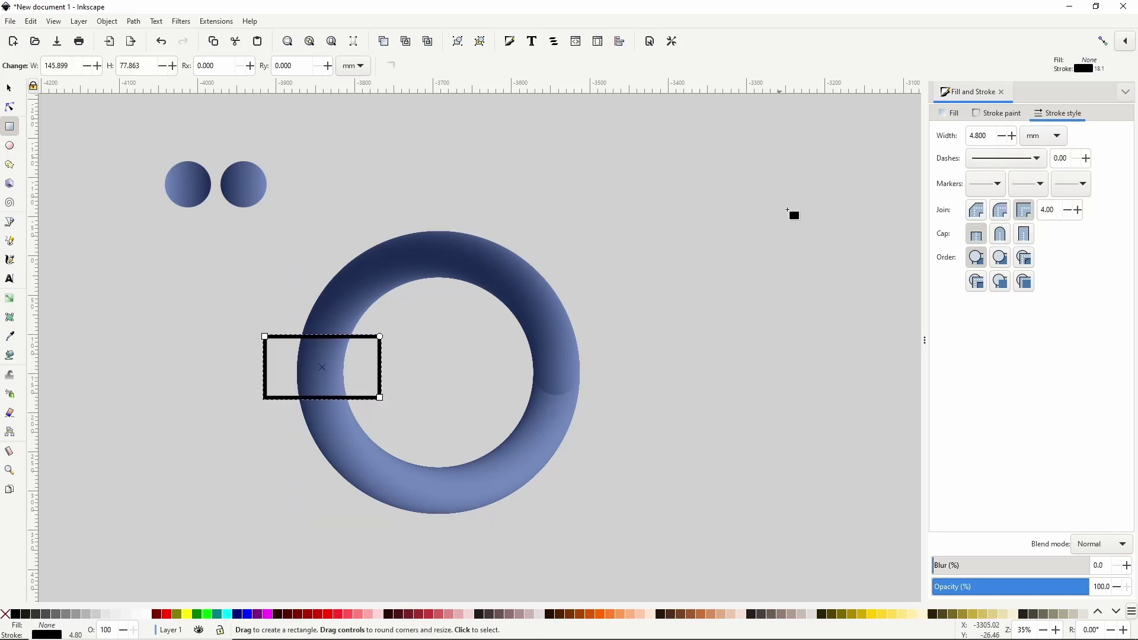
pyautogui.click(991, 114)
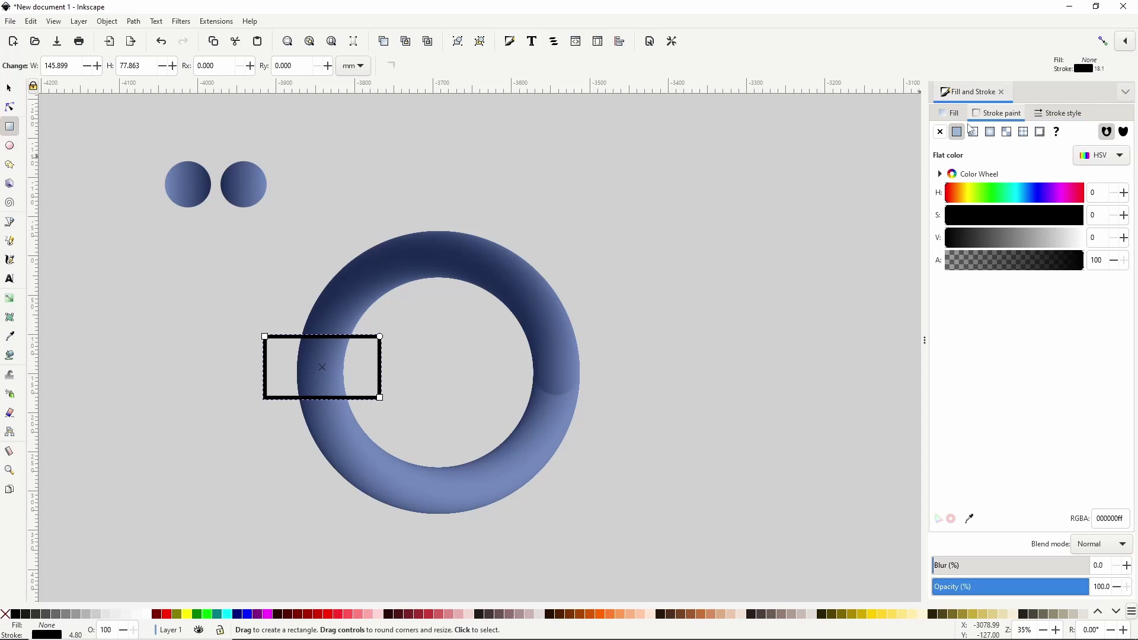
pyautogui.click(940, 132)
pyautogui.click(954, 116)
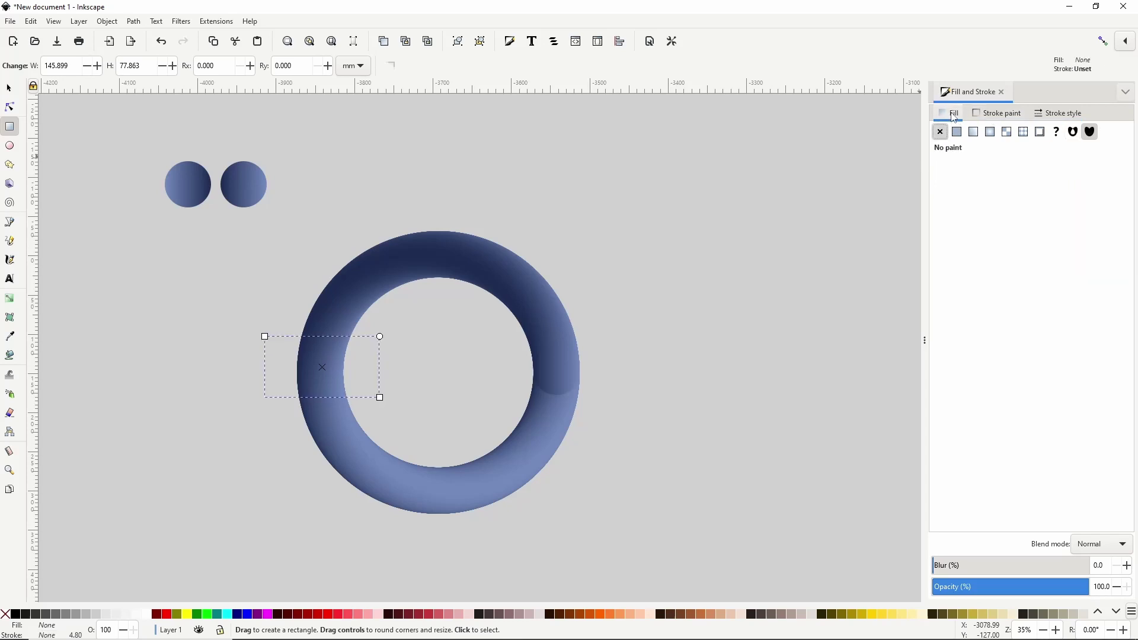
pyautogui.click(957, 133)
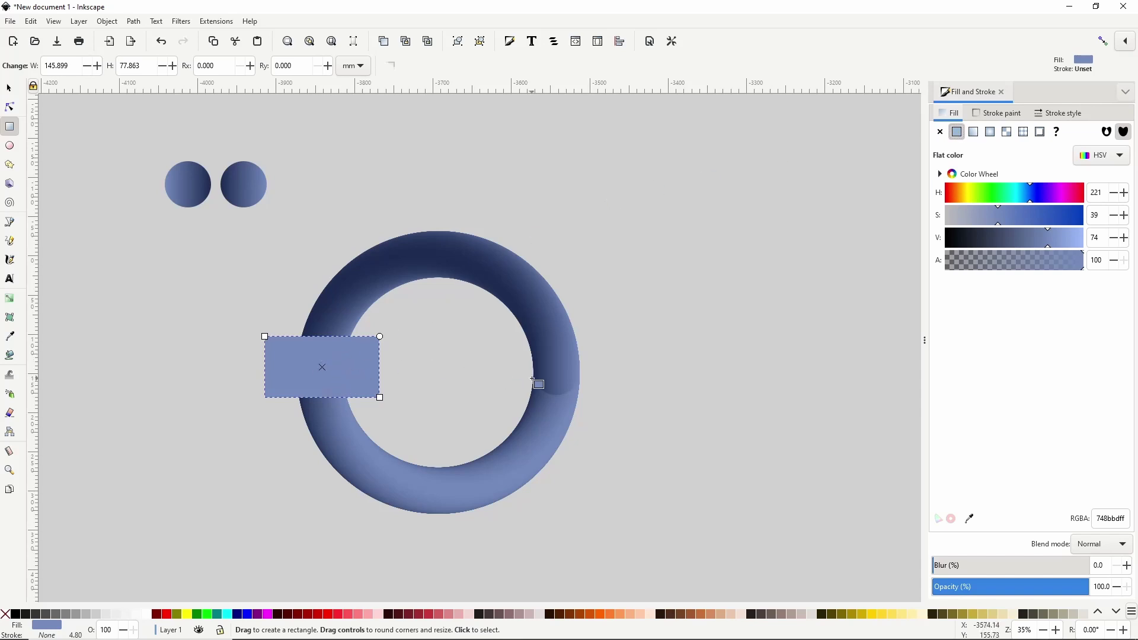
pyautogui.click(9, 87)
pyautogui.keyDown('shift'); pyautogui.click(346, 286); pyautogui.keyUp('shift')
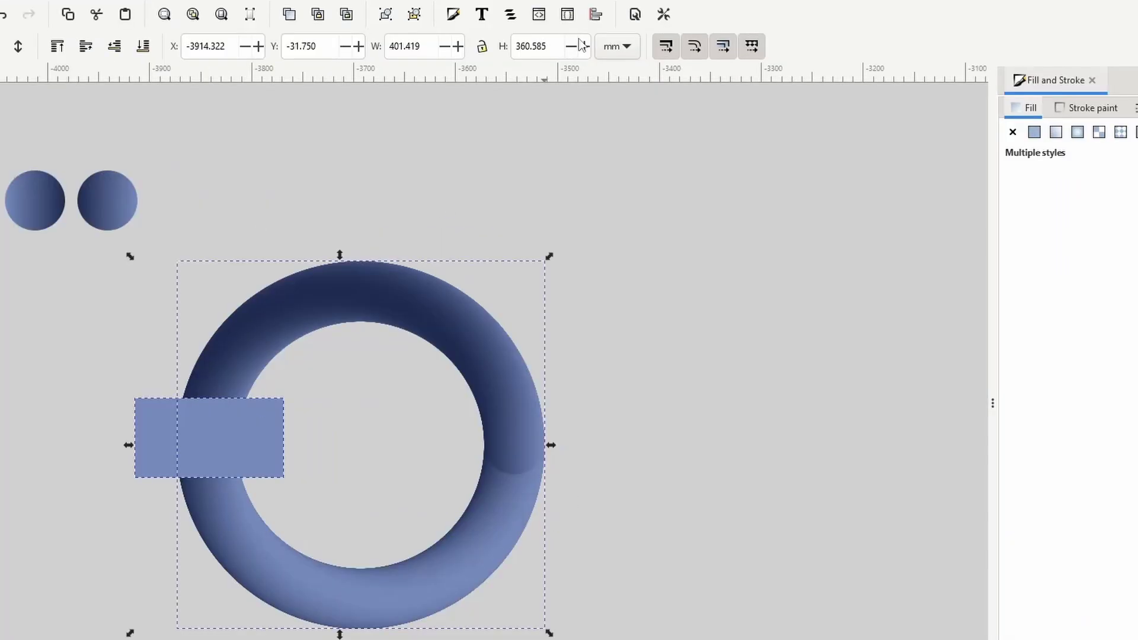
# Centre the rectangle on the ring's horizontal axis and clip the ring to it
pyautogui.click(595, 14)
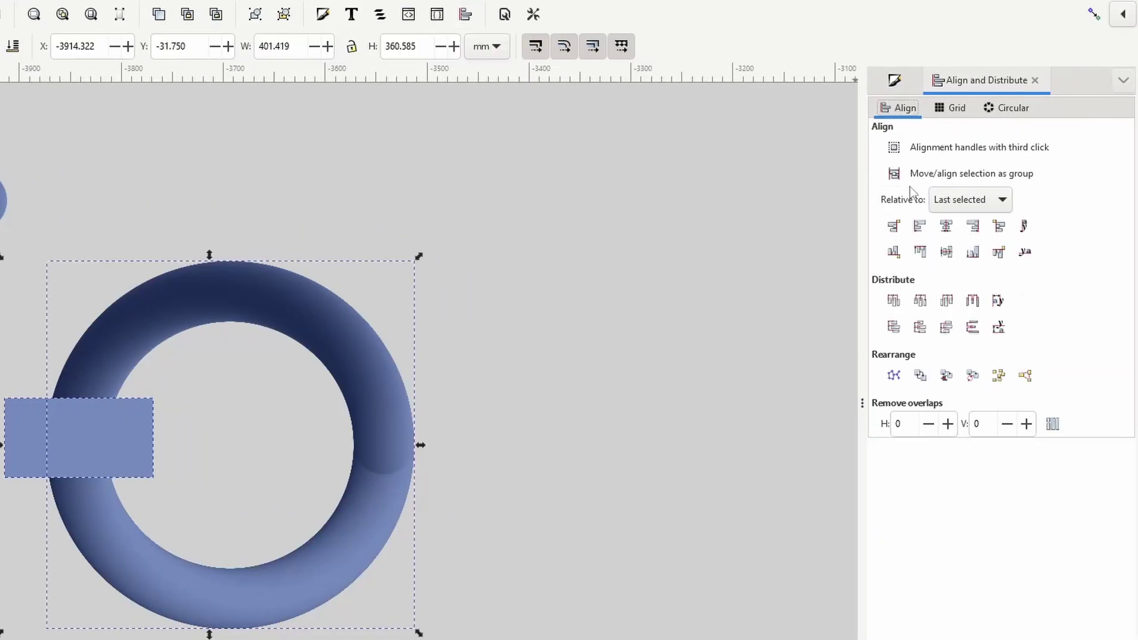
pyautogui.click(953, 254)
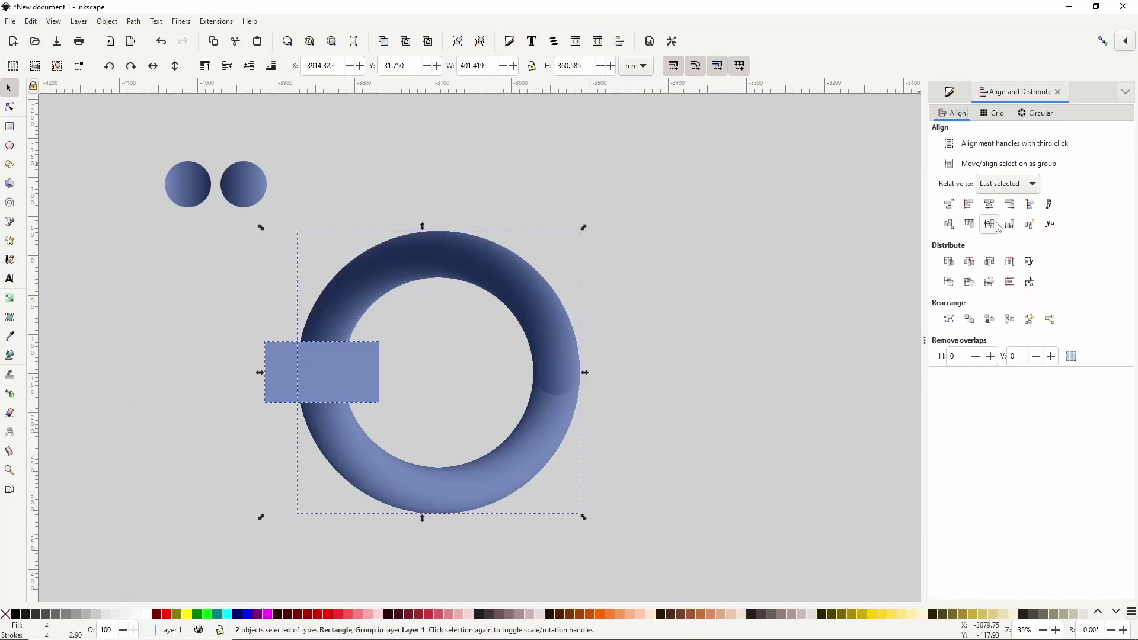
pyautogui.rightClick(374, 371)
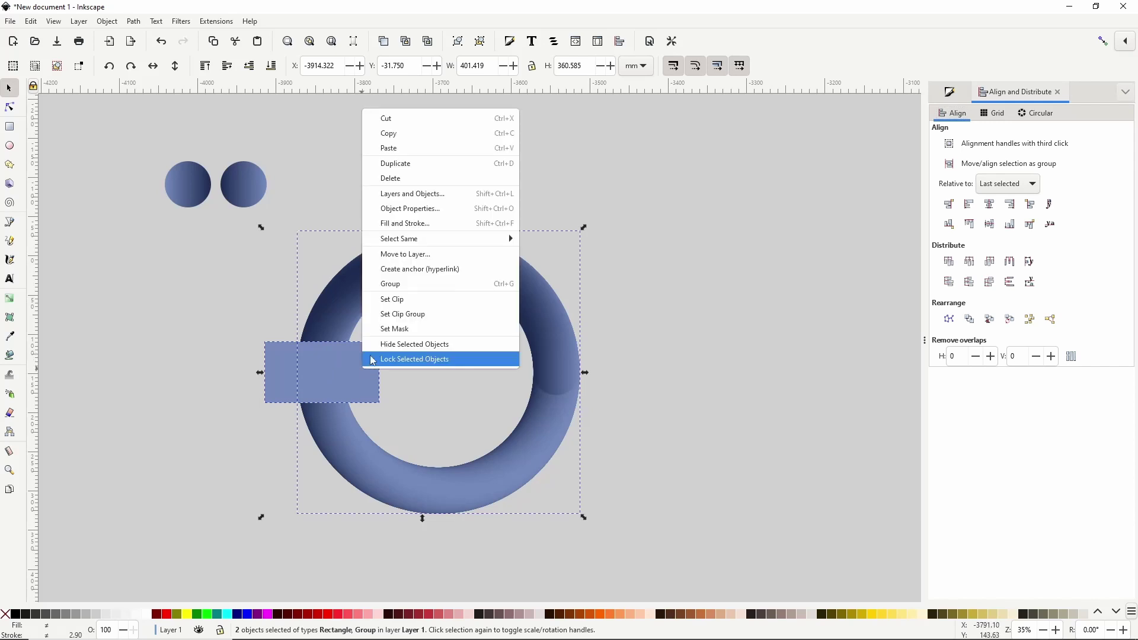
pyautogui.click(396, 300)
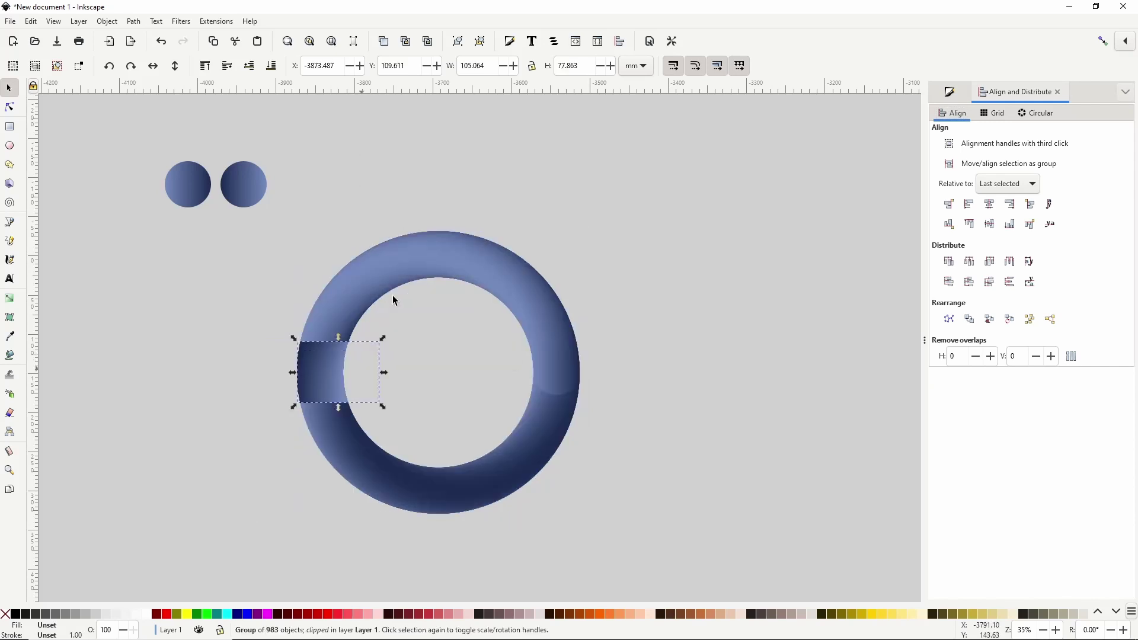
# Flip the clipped piece horizontally and vertically, then align its right edge with the ring's
pyautogui.click(152, 69)
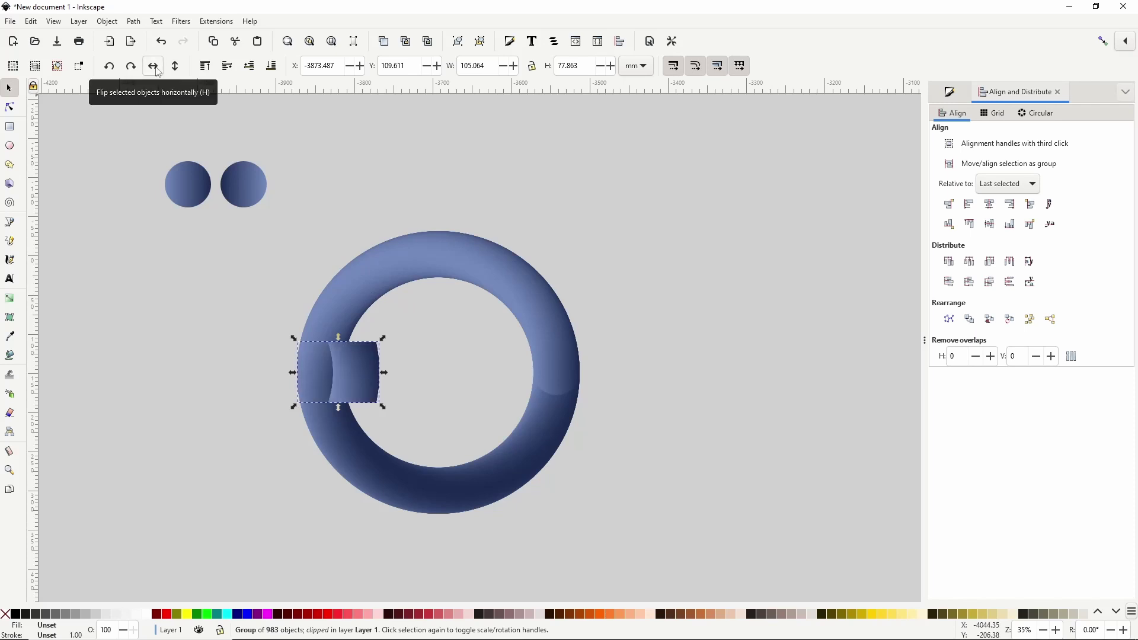
pyautogui.click(176, 68)
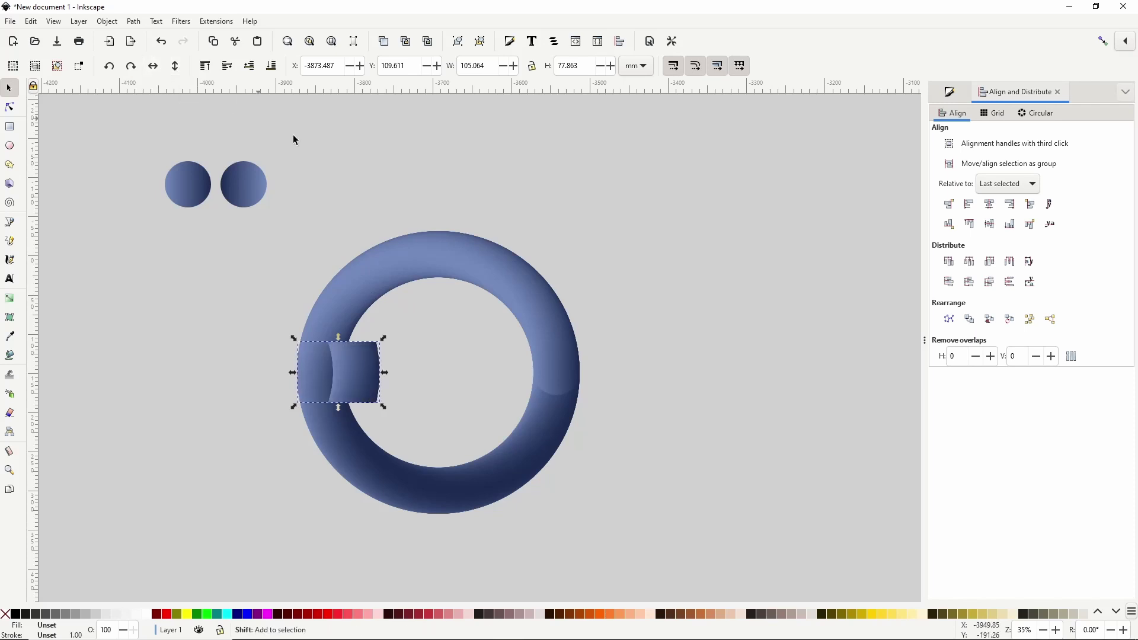
pyautogui.keyDown('shift'); pyautogui.click(544, 347); pyautogui.keyUp('shift')
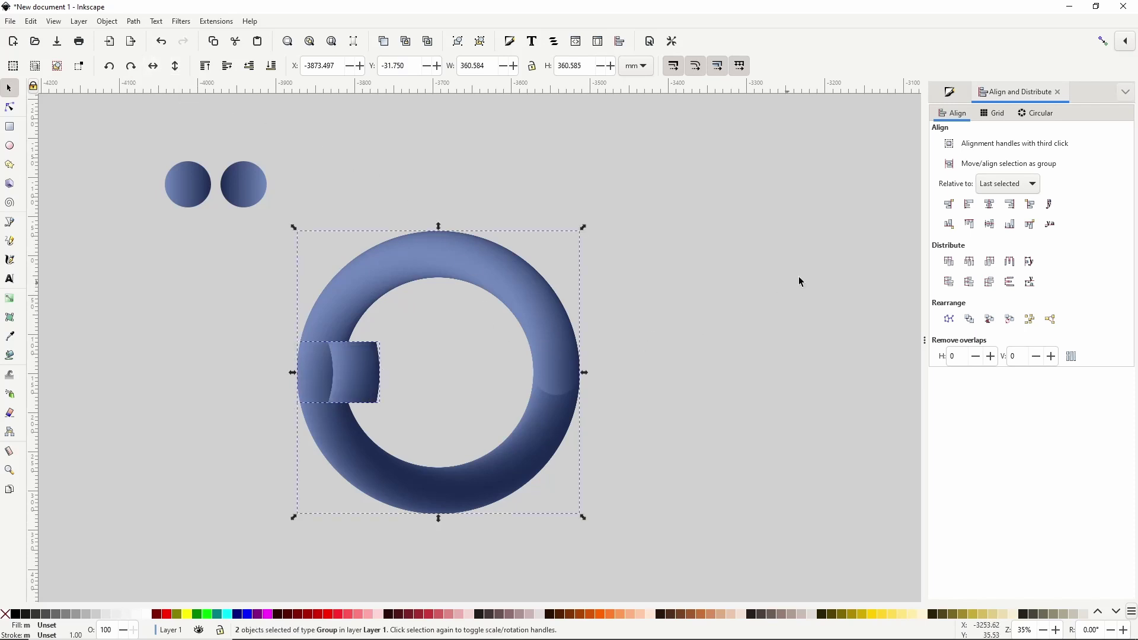
pyautogui.click(1008, 205)
# Group the small shading block and the torus ring into one 2-object group
pyautogui.click(625, 374)
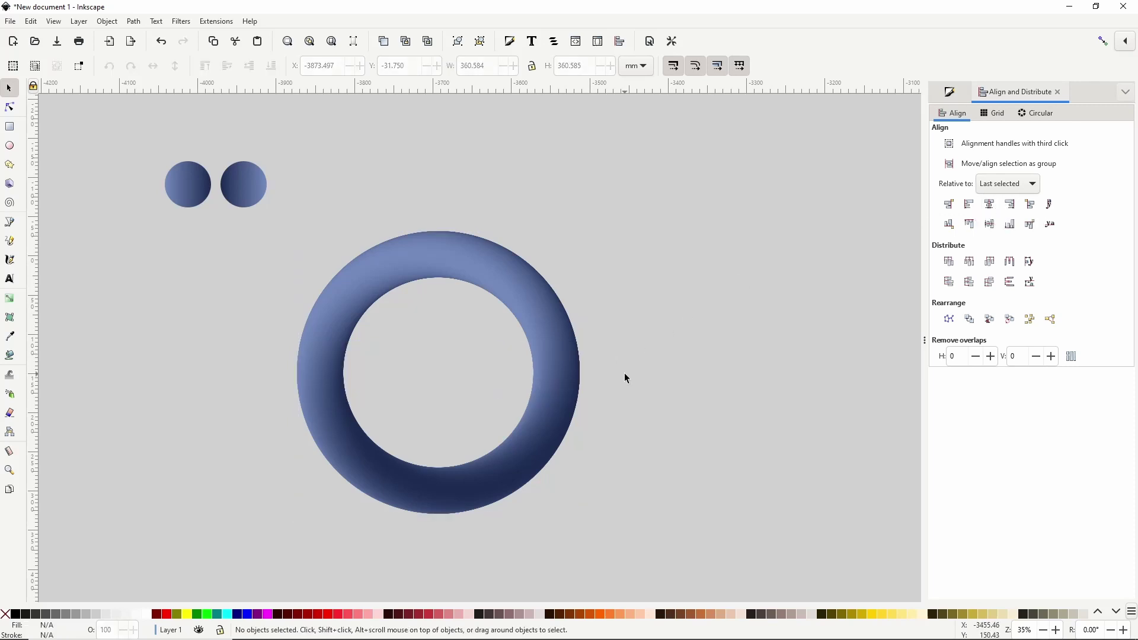
pyautogui.click(574, 373)
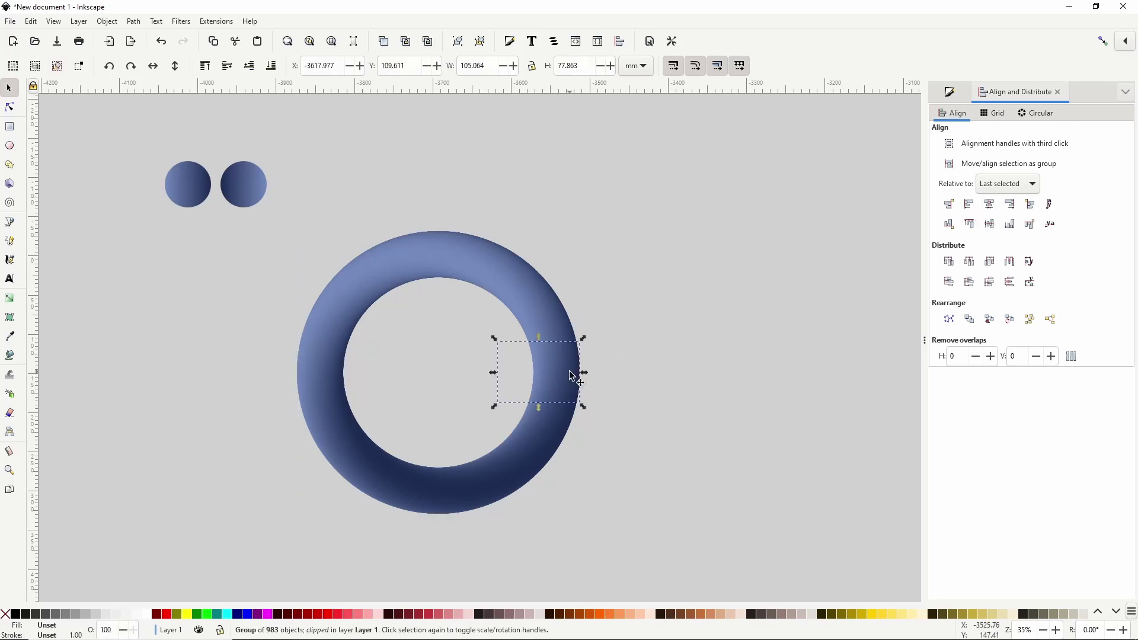
pyautogui.keyDown('shift'); pyautogui.click(548, 313); pyautogui.keyUp('shift')
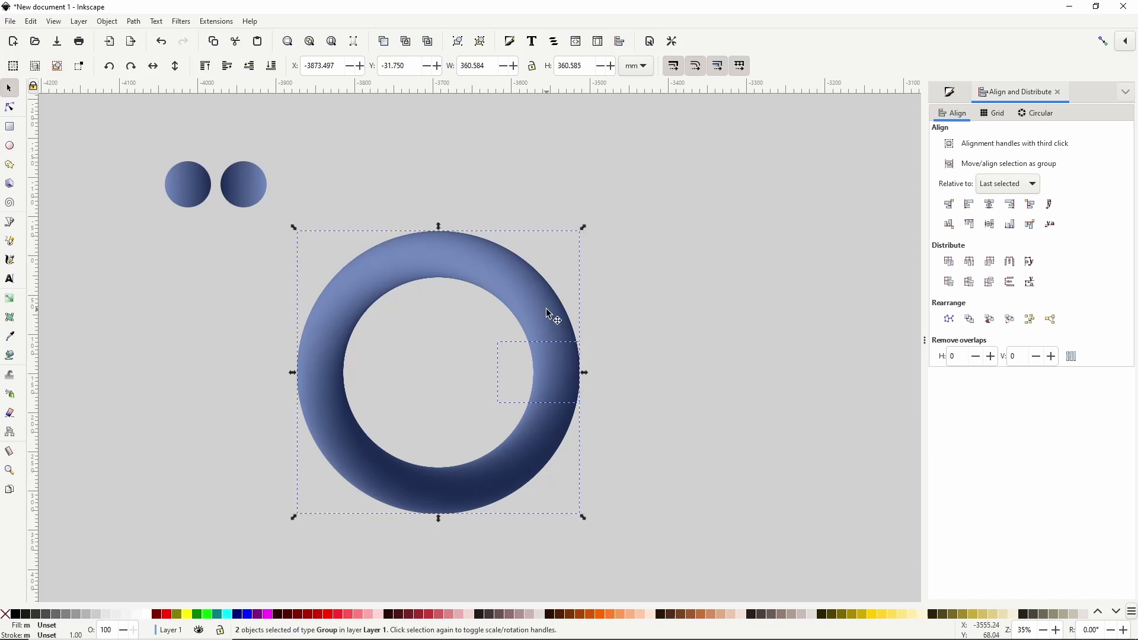
pyautogui.rightClick(548, 315)
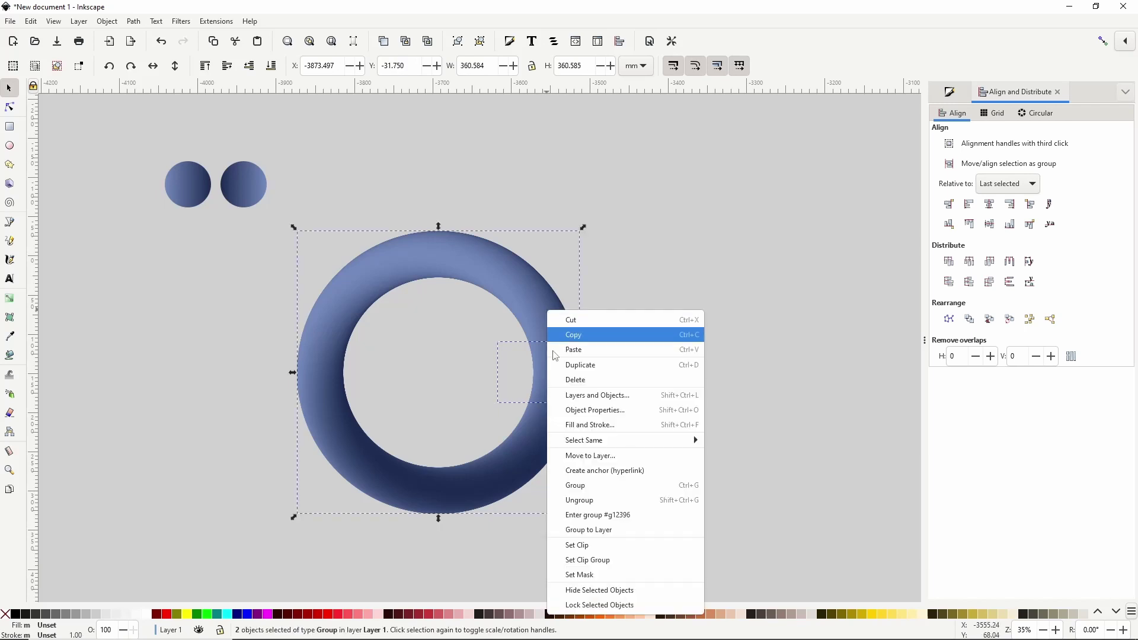
pyautogui.click(579, 482)
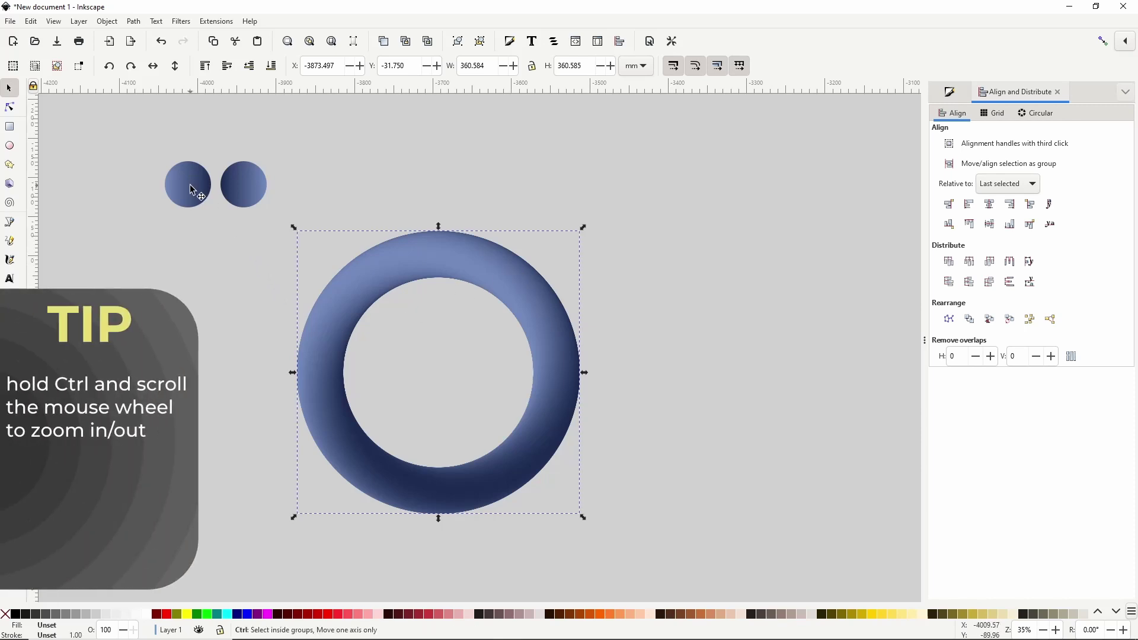
# Zoom in and draw a closed four-corner trapezoid outline above the left circle
pyautogui.keyDown('ctrl'); pyautogui.scroll(2, 189, 183); pyautogui.keyUp('ctrl')
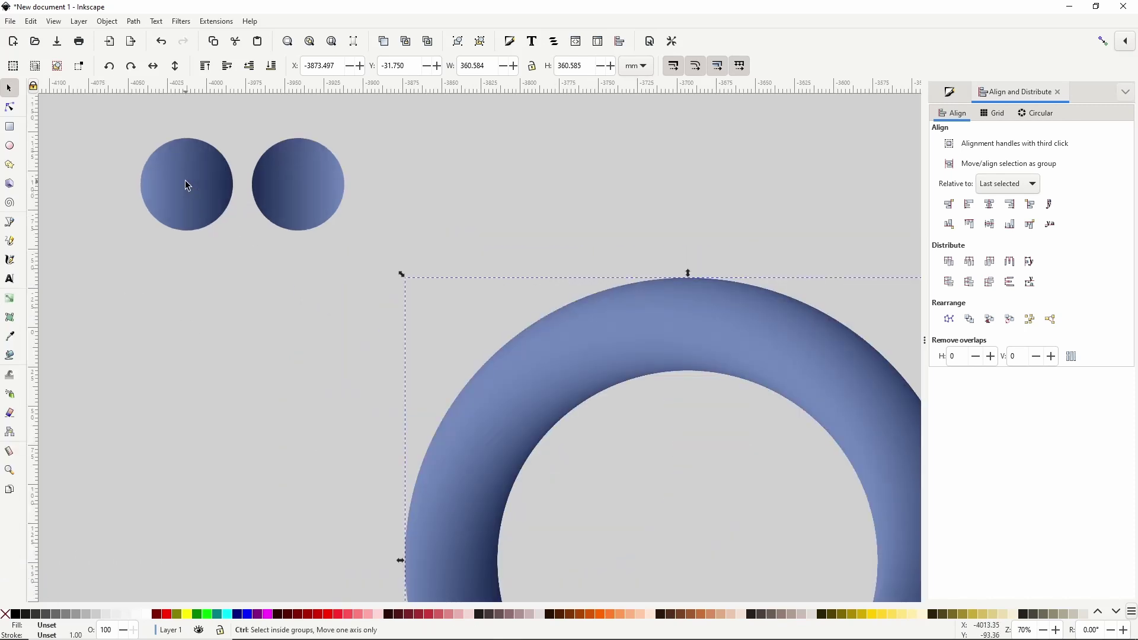
pyautogui.keyDown('ctrl'); pyautogui.scroll(1, 185, 181); pyautogui.keyUp('ctrl')
pyautogui.click(10, 224)
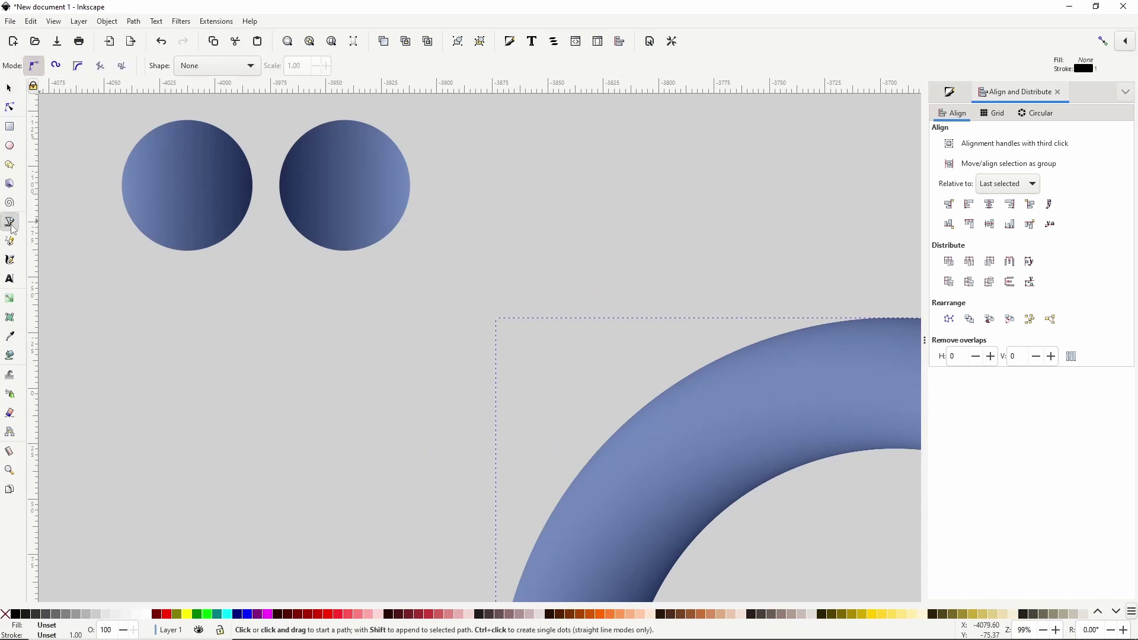
pyautogui.click(165, 111)
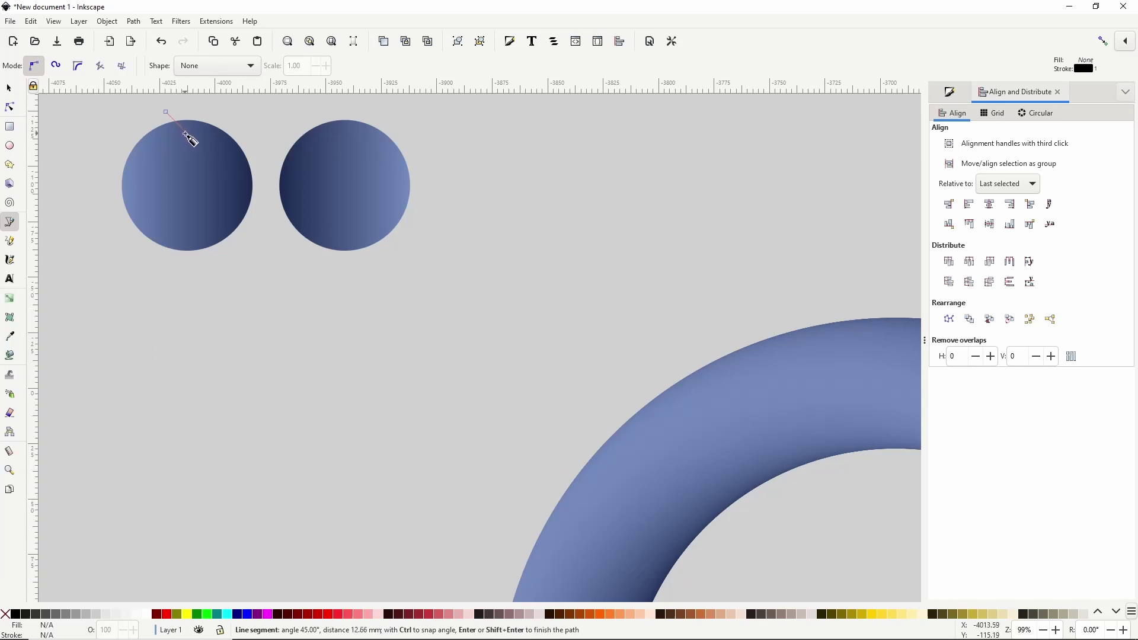
pyautogui.click(186, 133)
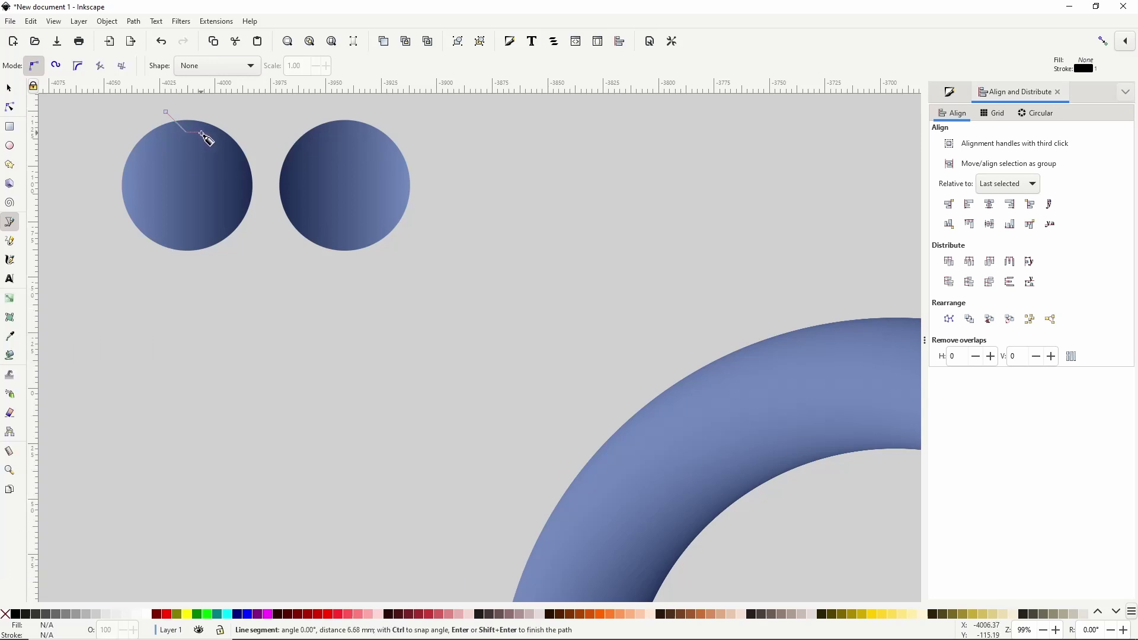
pyautogui.click(201, 133)
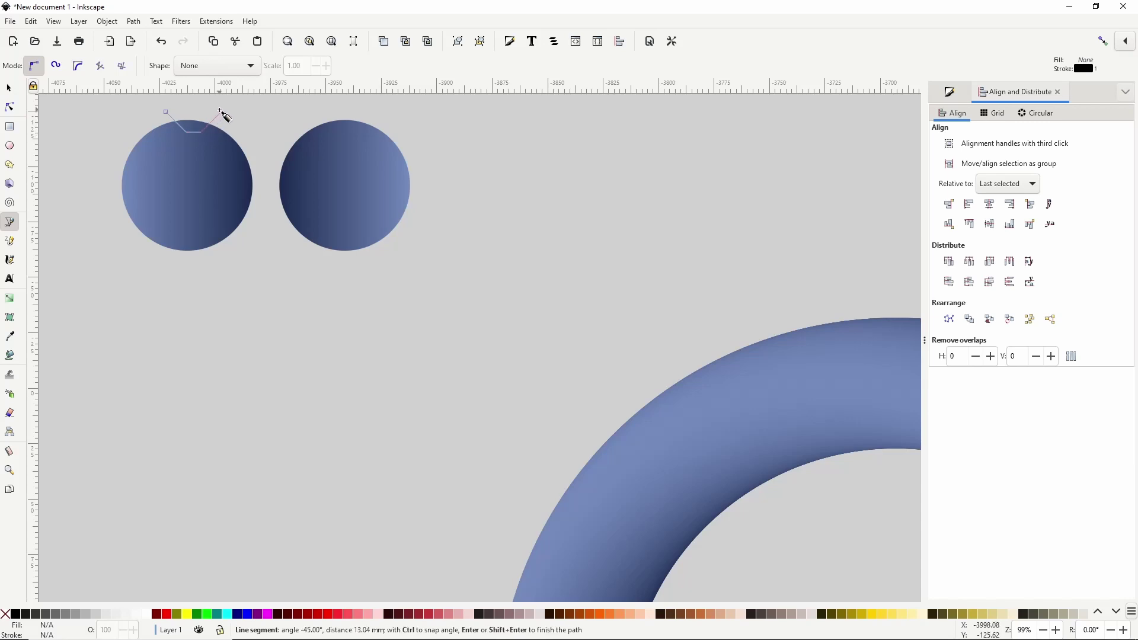
pyautogui.click(221, 112)
pyautogui.click(168, 110)
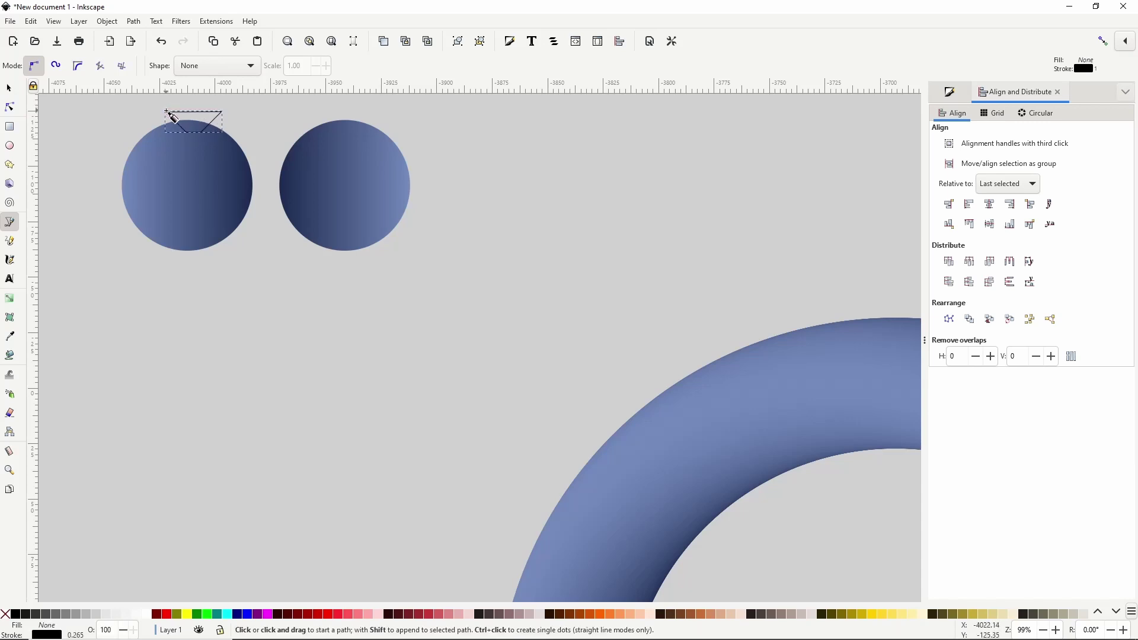
# Centre the trapezoid horizontally over the left circle and show the advanced snapping options
pyautogui.click(9, 89)
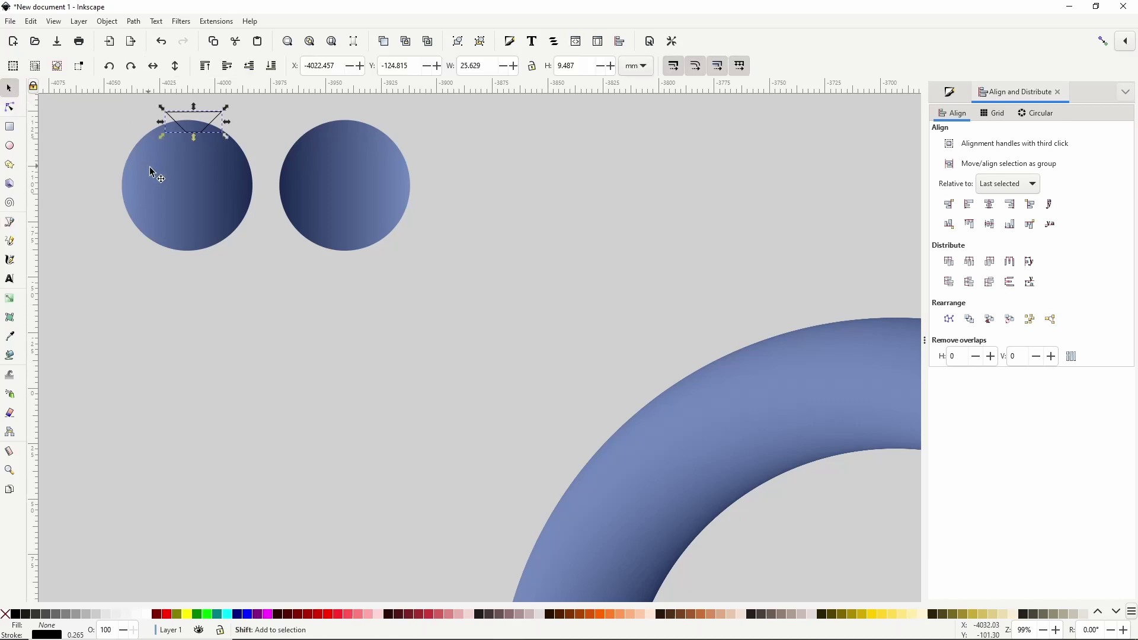
pyautogui.keyDown('shift'); pyautogui.click(165, 178); pyautogui.keyUp('shift')
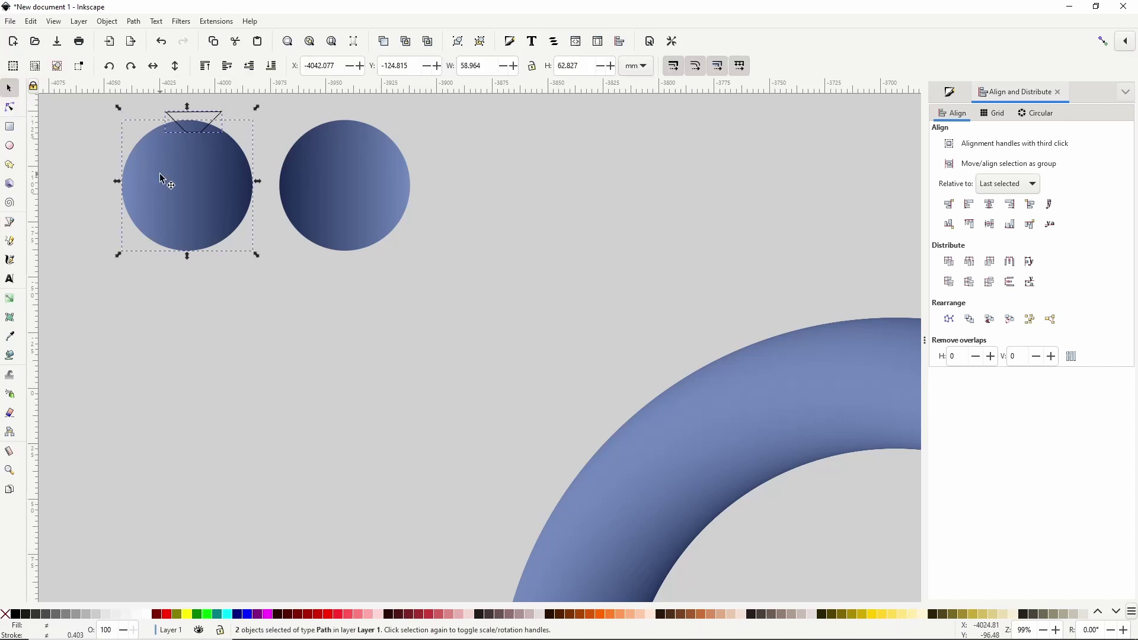
pyautogui.click(991, 204)
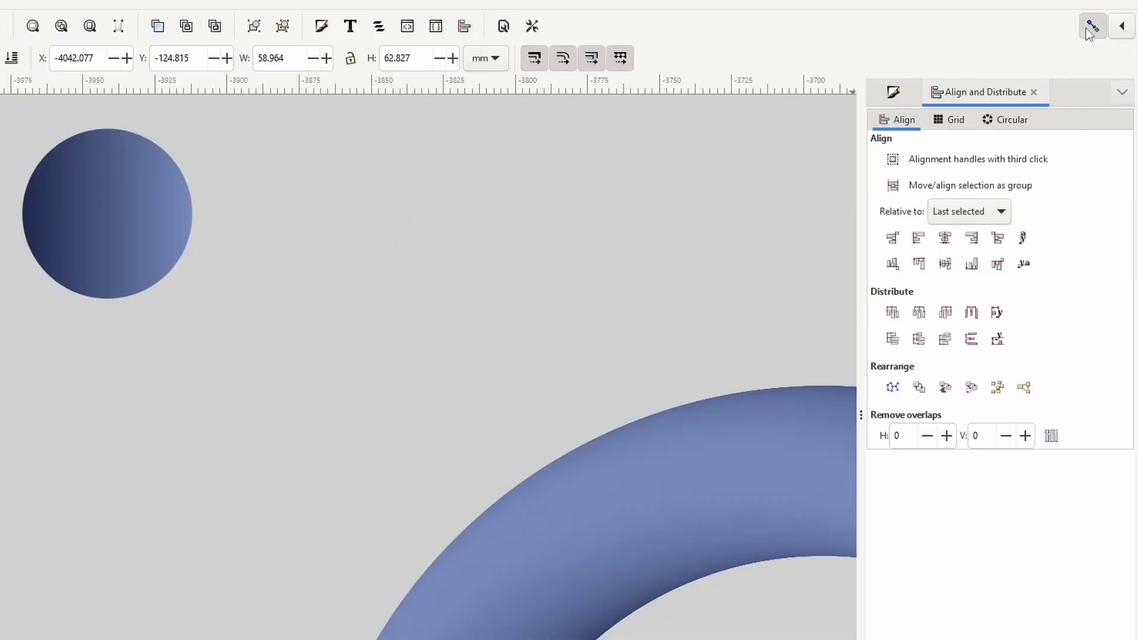
pyautogui.click(1119, 27)
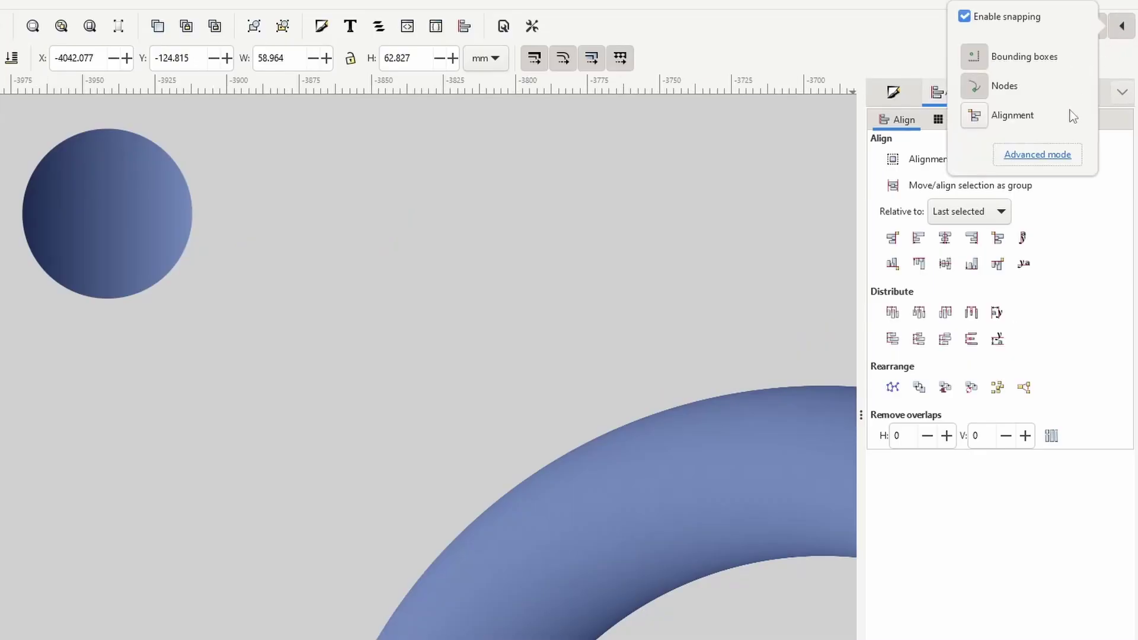
pyautogui.click(1054, 155)
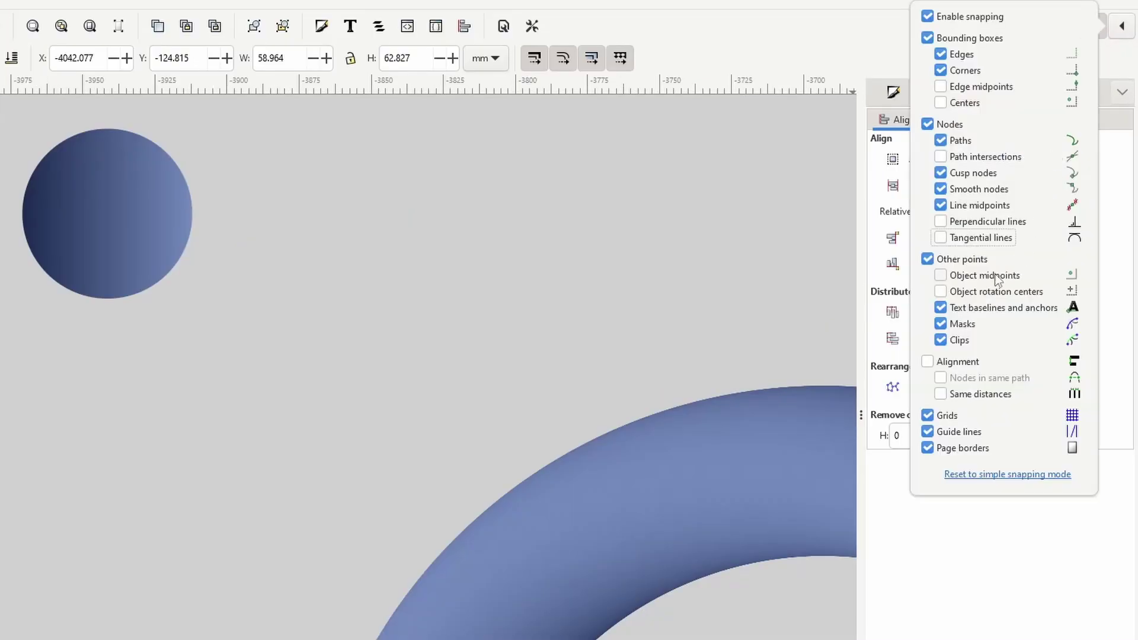
# Enable snapping to object rotation centres and move the trapezoid's rotation centre to the circle's centre
pyautogui.click(941, 292)
pyautogui.click(1126, 28)
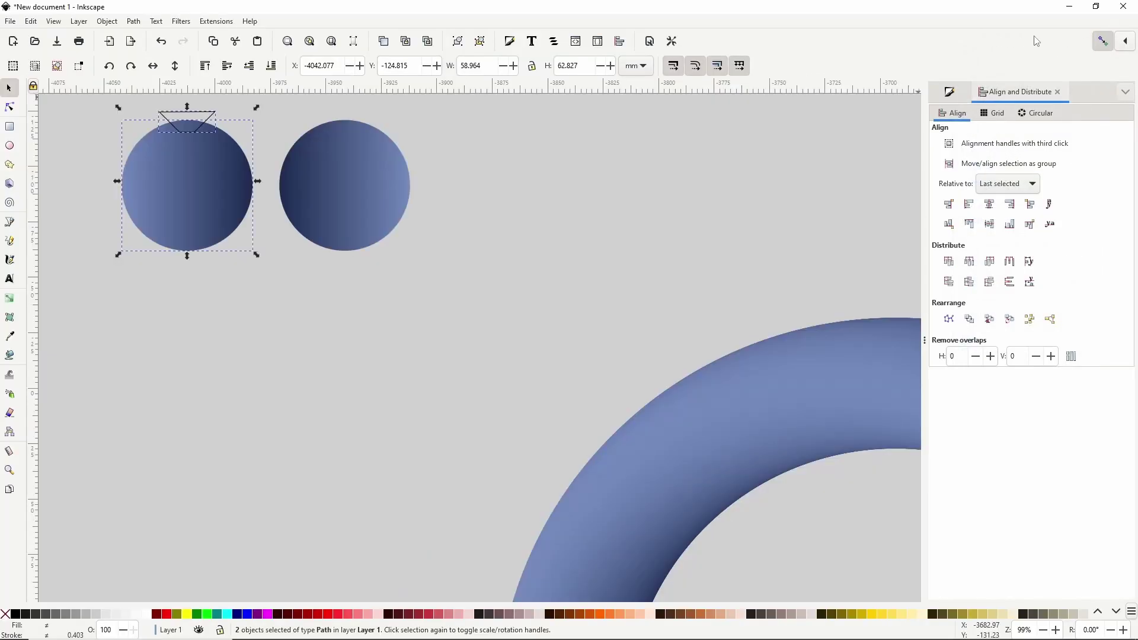
pyautogui.click(263, 119)
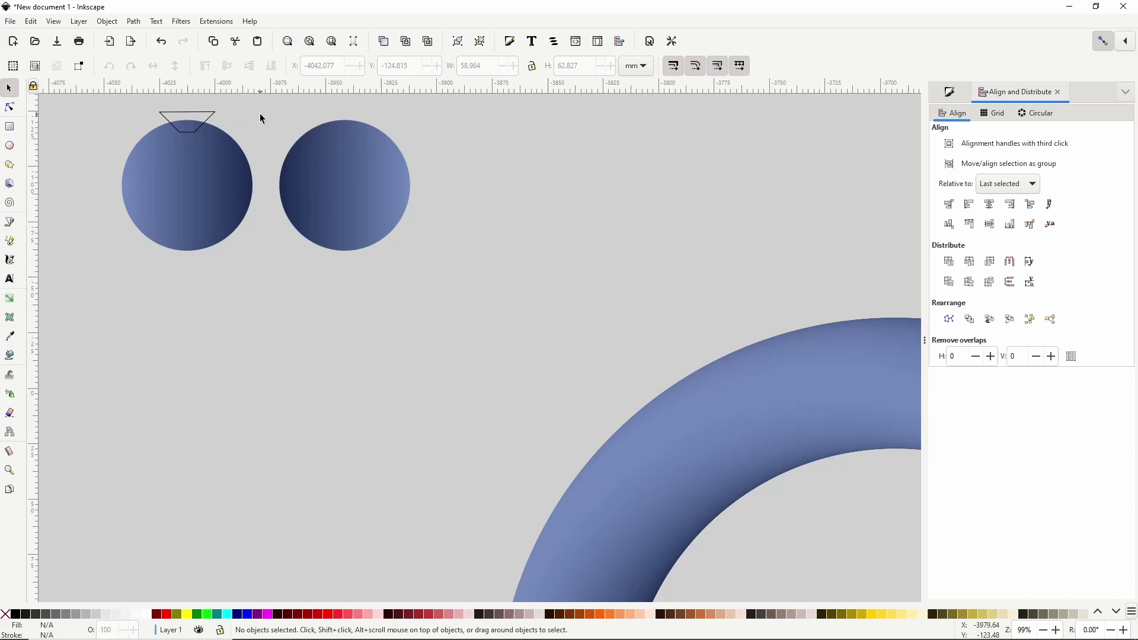
pyautogui.click(216, 118)
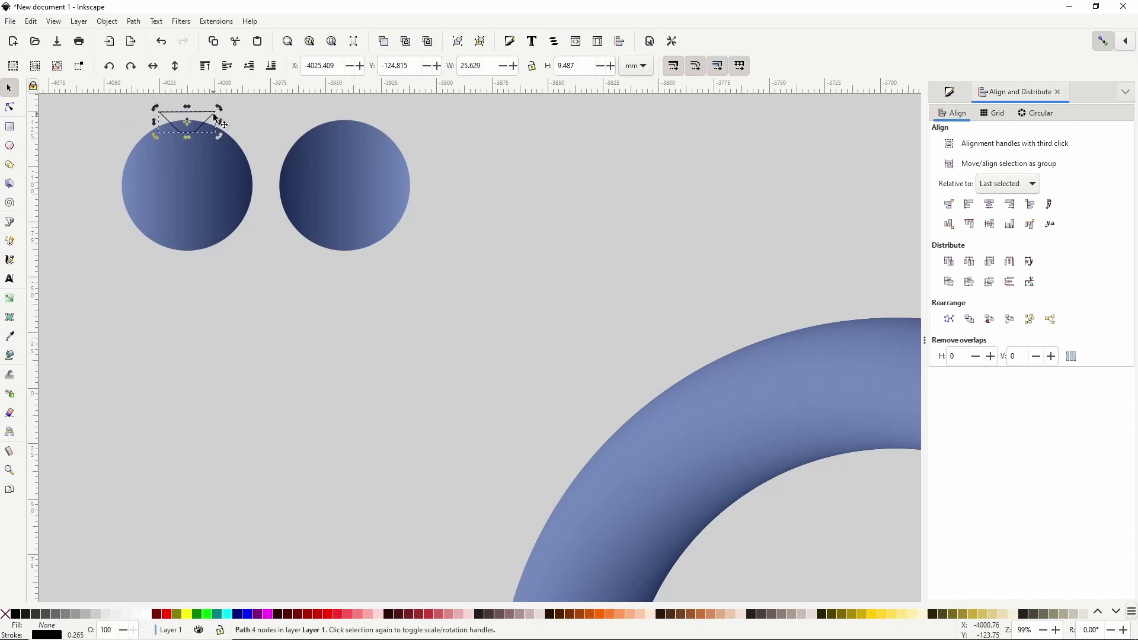
pyautogui.moveTo(188, 122); pyautogui.dragTo(187, 189)
# Duplicate and rotate the trapezoid around the circle, doubling it to four copies
pyautogui.rightClick(208, 119)
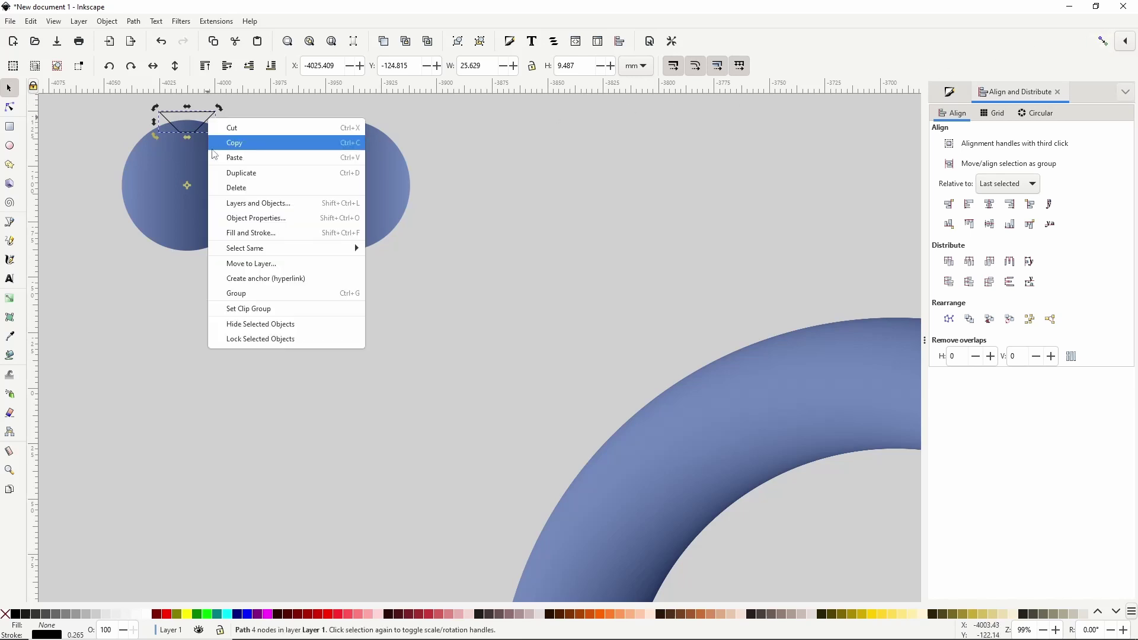
pyautogui.click(228, 173)
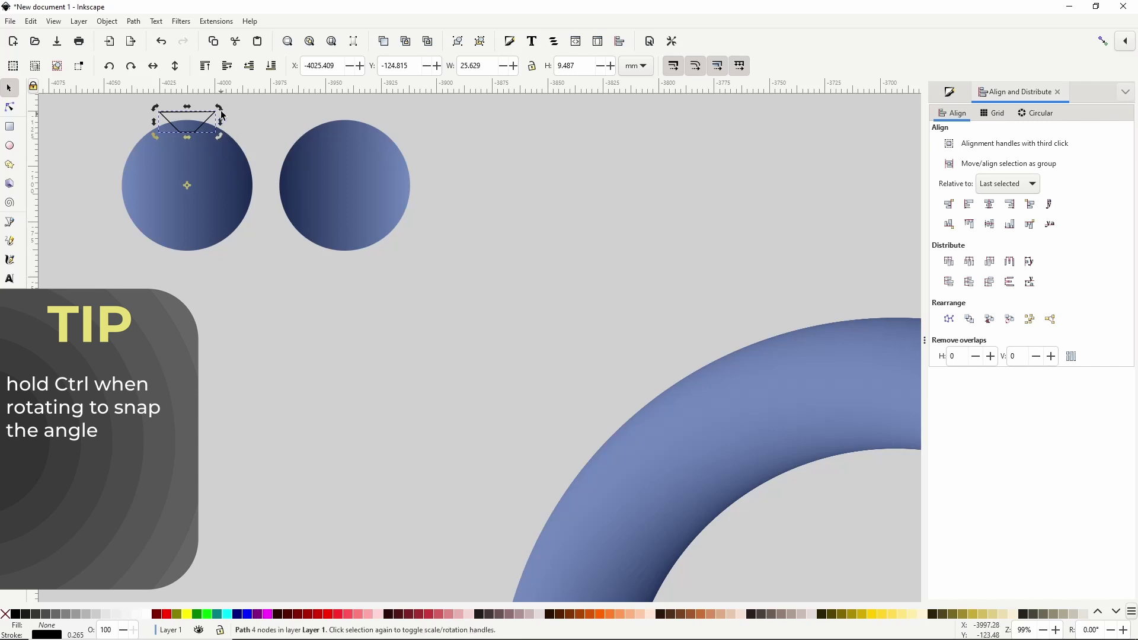
pyautogui.moveTo(223, 110); pyautogui.dragTo(248, 141)
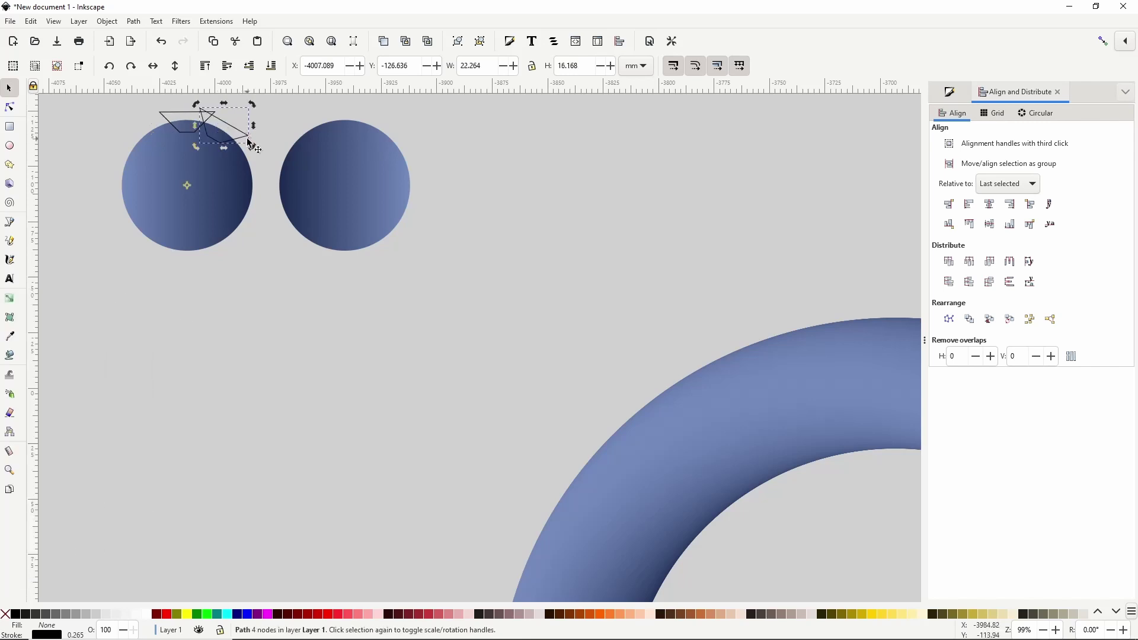
pyautogui.keyDown('shift'); pyautogui.click(179, 117); pyautogui.keyUp('shift')
pyautogui.rightClick(179, 117)
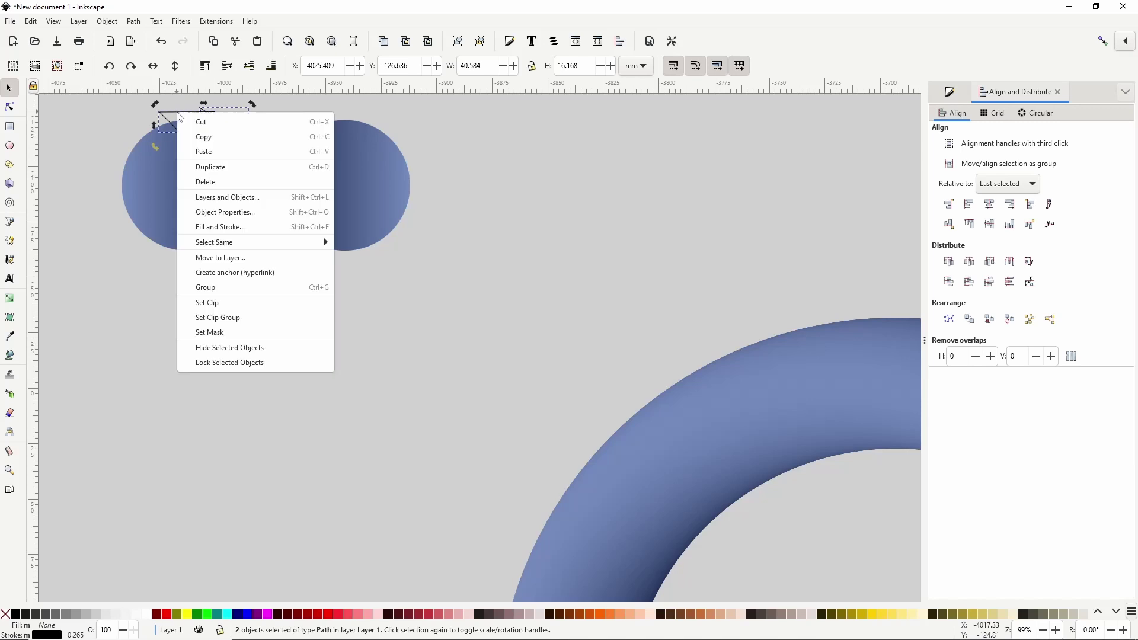
pyautogui.click(204, 164)
pyautogui.moveTo(253, 104); pyautogui.dragTo(279, 199)
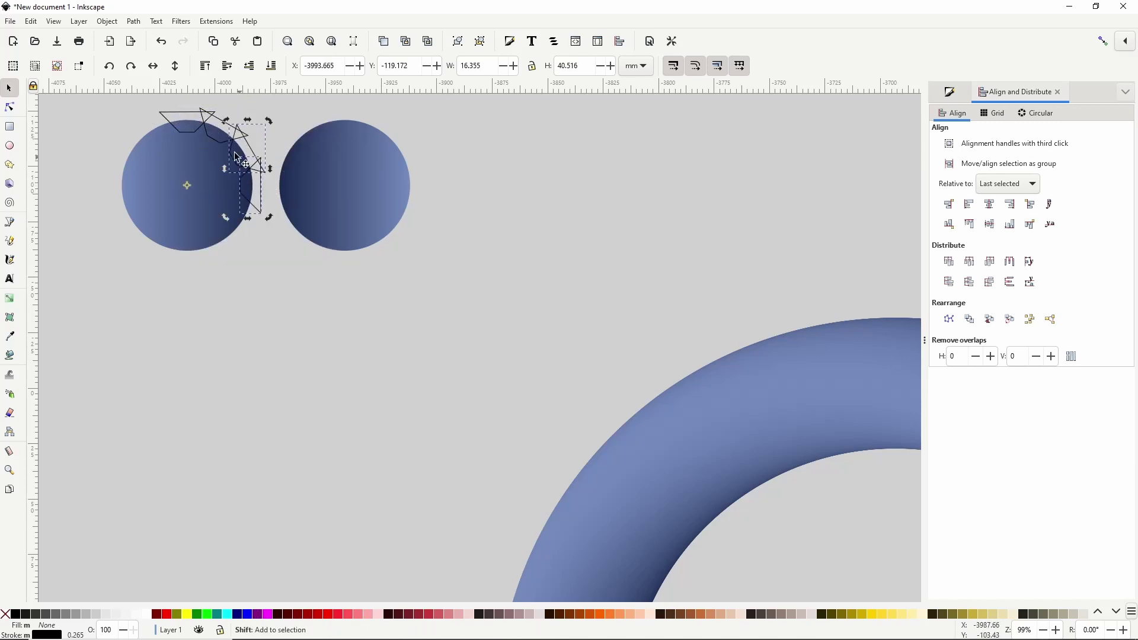
# Duplicate and rotate the four trapezoids to complete the ring, then select all trapezoids without the circle
pyautogui.keyDown('shift'); pyautogui.click(206, 121); pyautogui.keyUp('shift')
pyautogui.rightClick(227, 126)
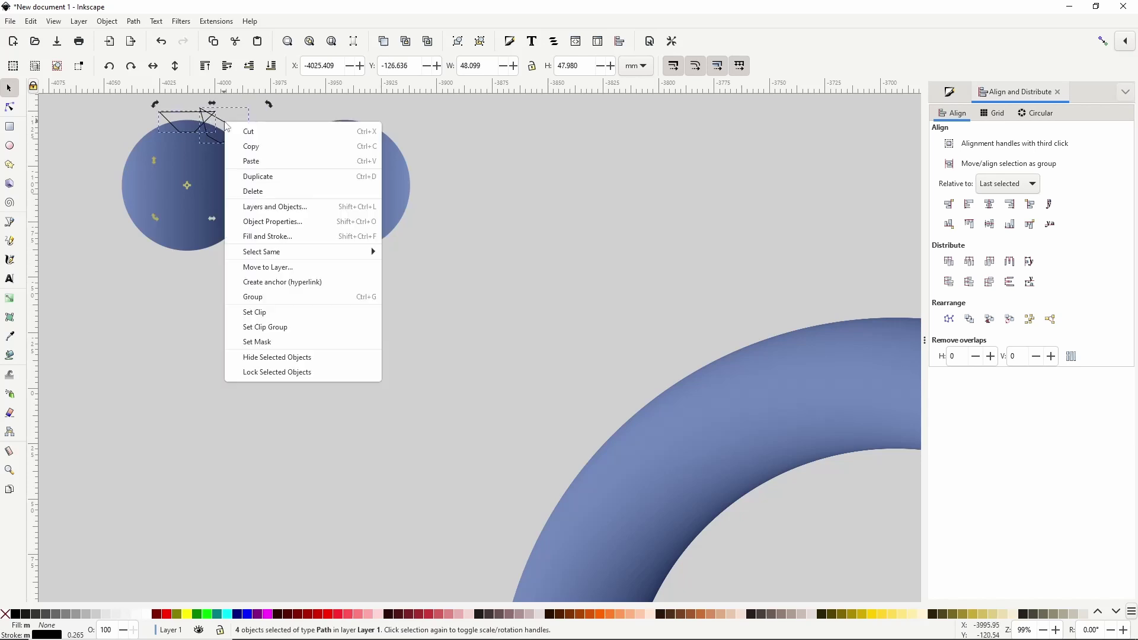
pyautogui.click(257, 177)
pyautogui.moveTo(269, 104); pyautogui.dragTo(159, 120)
pyautogui.rightClick(123, 240)
pyautogui.click(151, 296)
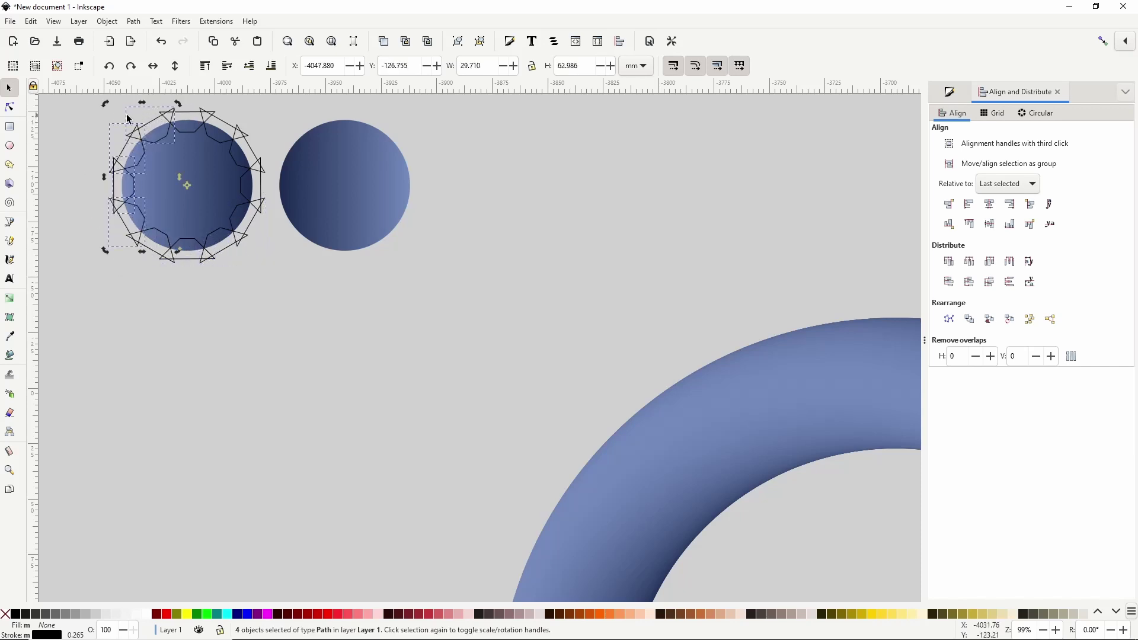
pyautogui.click(83, 98)
pyautogui.moveTo(84, 98); pyautogui.dragTo(283, 269)
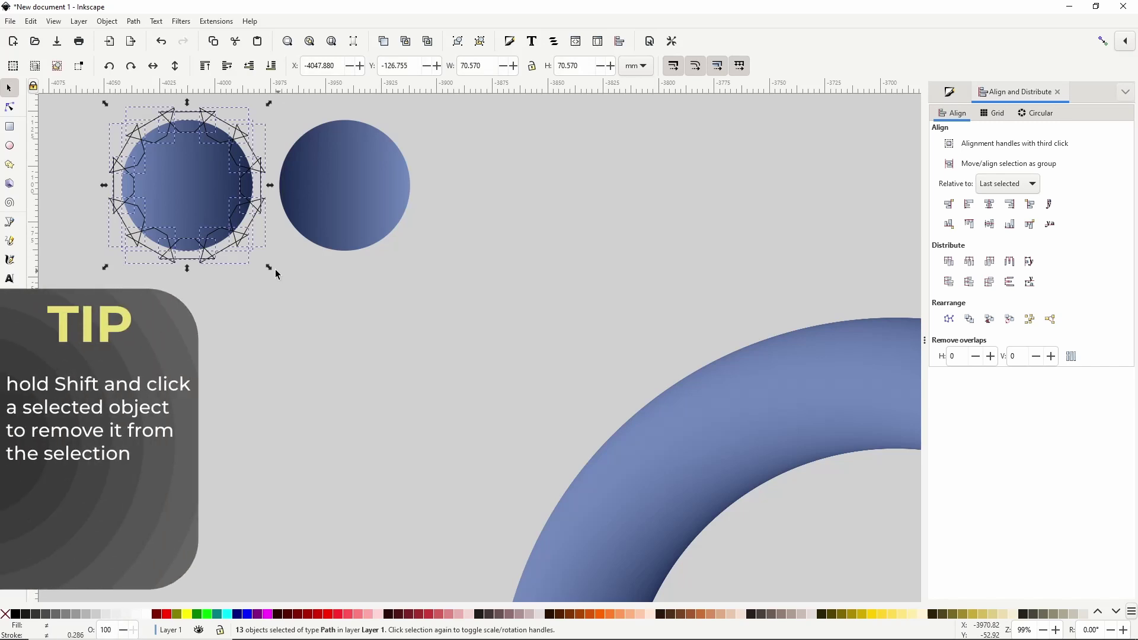
pyautogui.keyDown('shift'); pyautogui.click(198, 188); pyautogui.keyUp('shift')
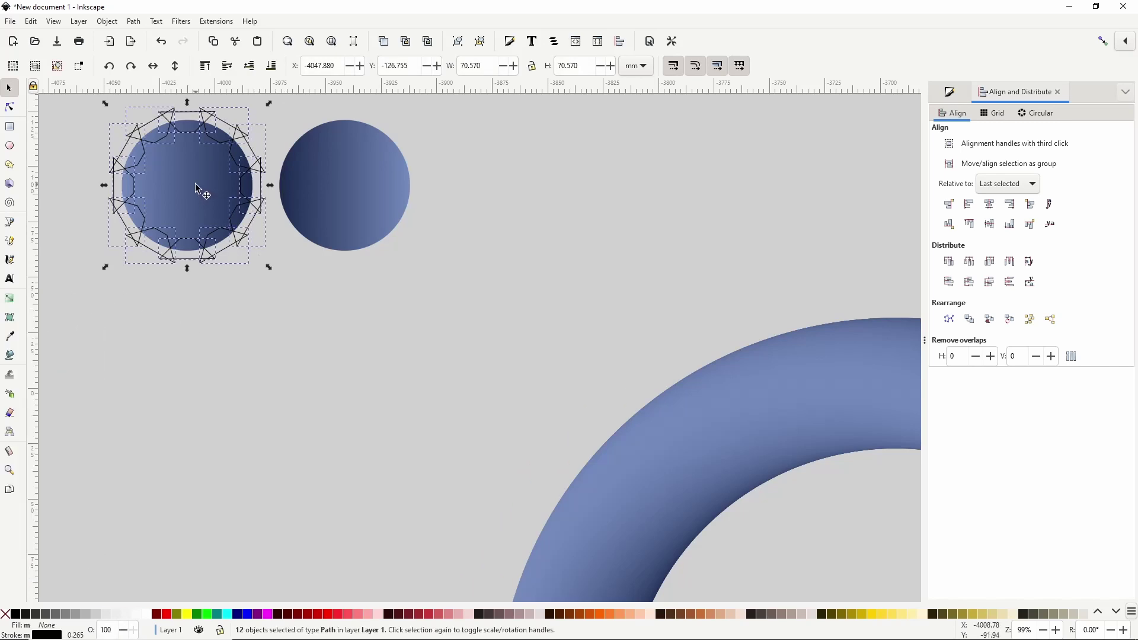
# Union the twelve trapezoids into one star and subtract it from the left circle
pyautogui.click(134, 21)
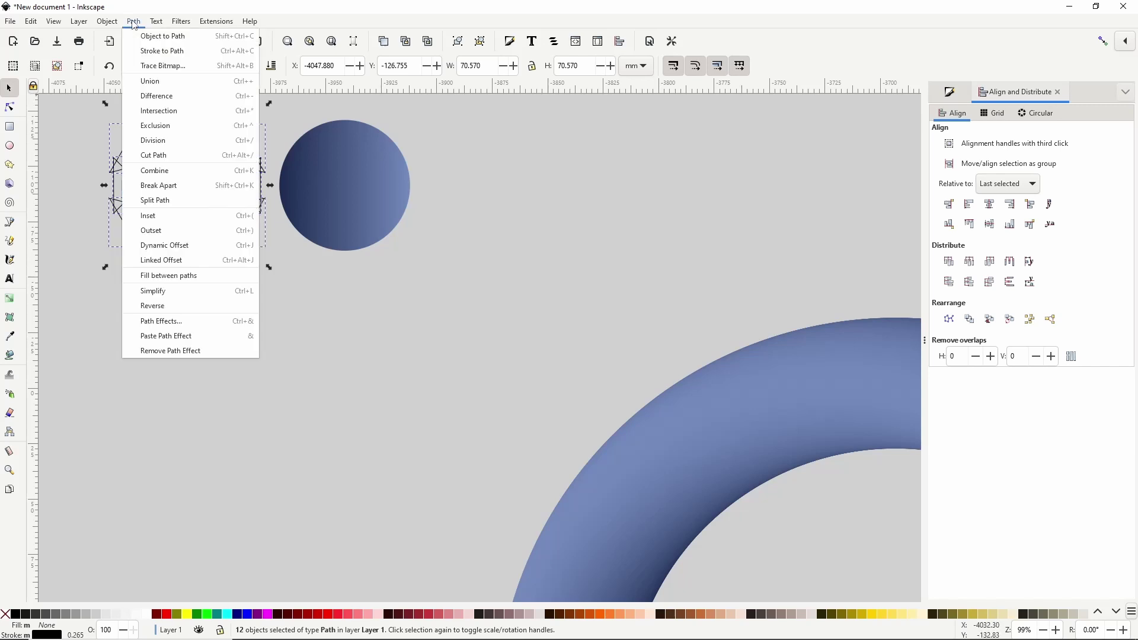
pyautogui.click(143, 81)
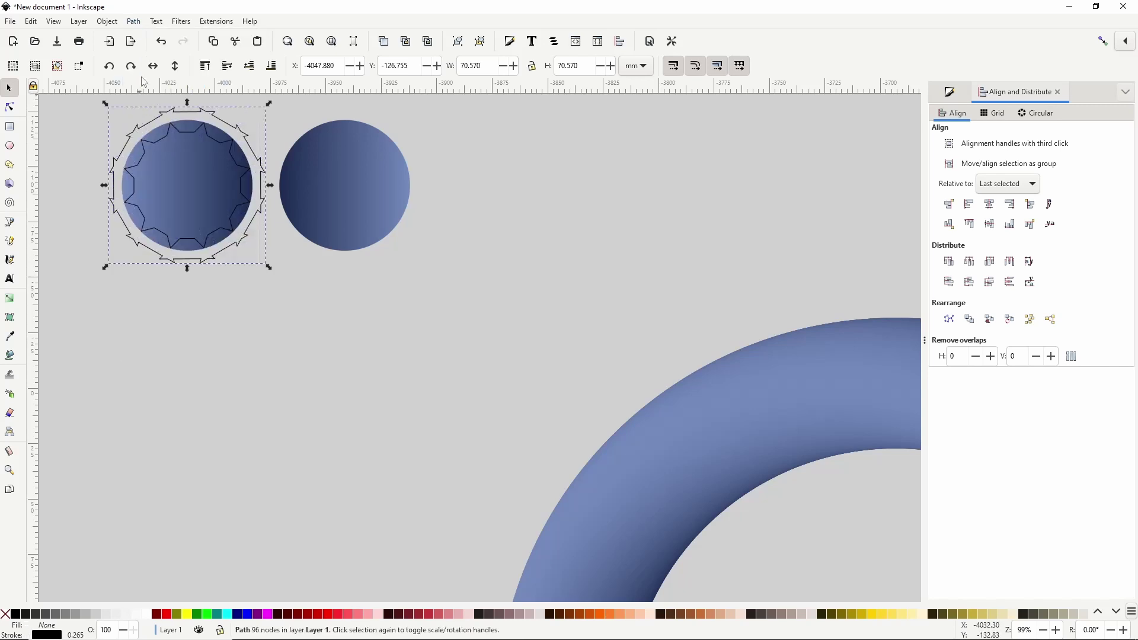
pyautogui.keyDown('shift'); pyautogui.click(200, 197); pyautogui.keyUp('shift')
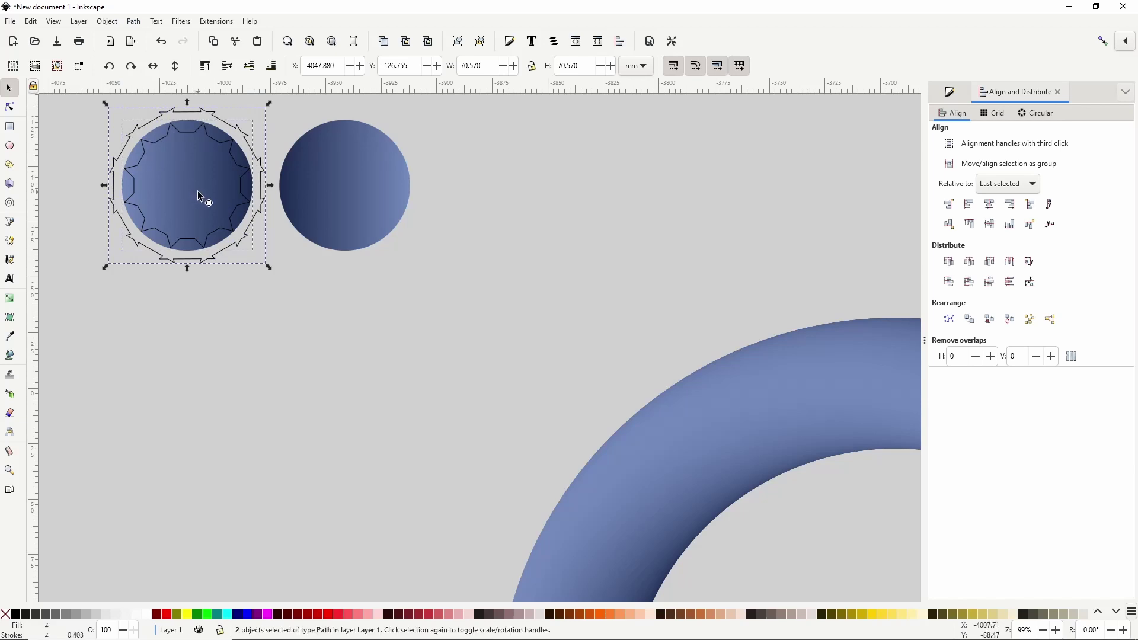
pyautogui.click(134, 21)
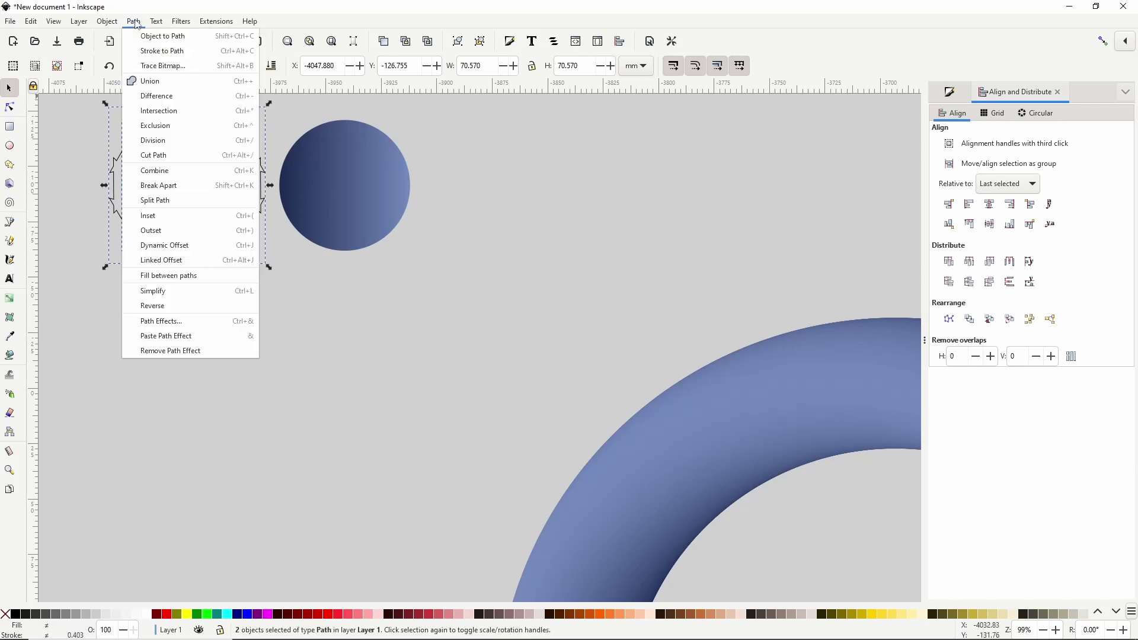
pyautogui.click(161, 96)
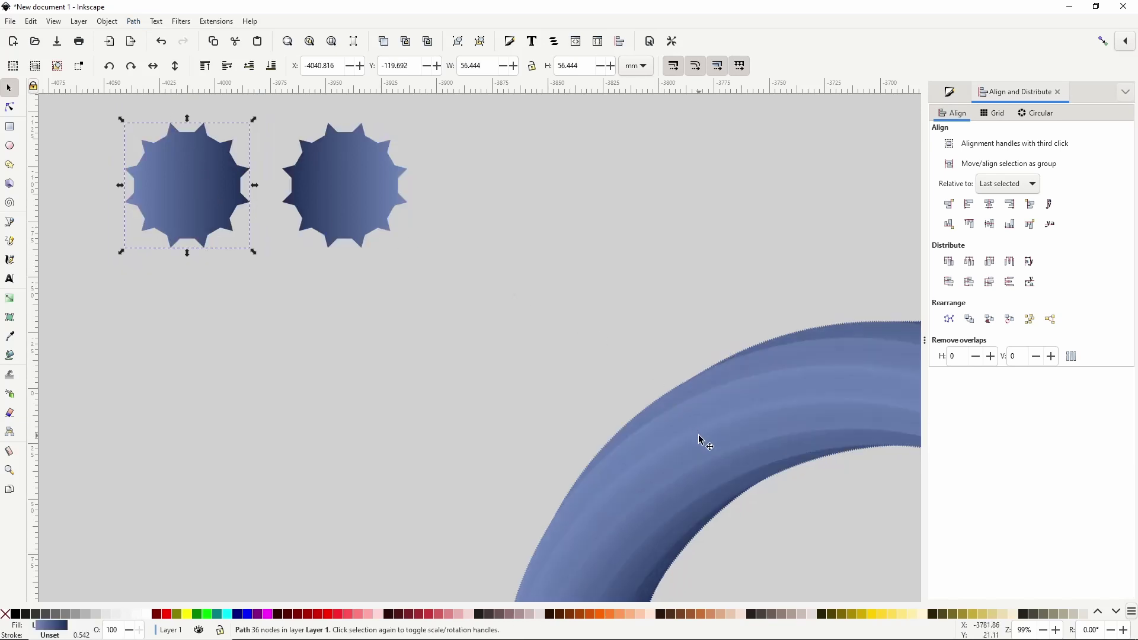
# Zoom to the ring's edge and Alt+click through the torus group to select the black-stroked circle
pyautogui.keyDown('ctrl'); pyautogui.scroll(-2, 709, 446); pyautogui.keyUp('ctrl')
pyautogui.keyDown('ctrl'); pyautogui.scroll(-1, 764, 476); pyautogui.keyUp('ctrl')
pyautogui.moveTo(792, 482); pyautogui.dragTo(556, 315)
pyautogui.keyDown('ctrl'); pyautogui.scroll(1, 565, 318); pyautogui.keyUp('ctrl')
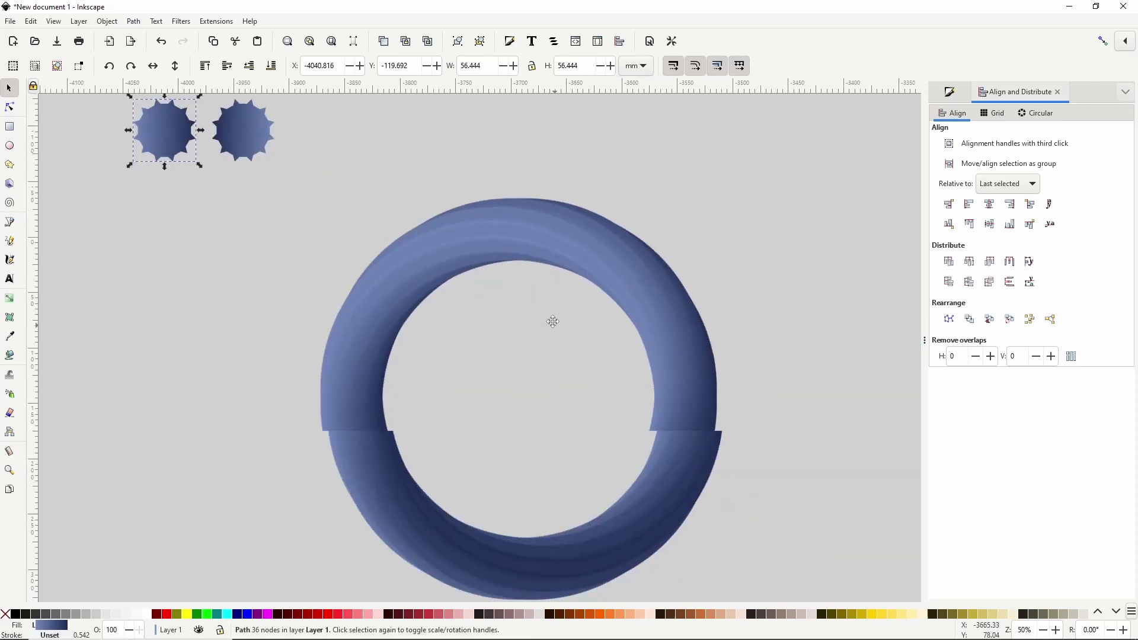
pyautogui.keyDown('ctrl'); pyautogui.scroll(-1, 541, 313); pyautogui.keyUp('ctrl')
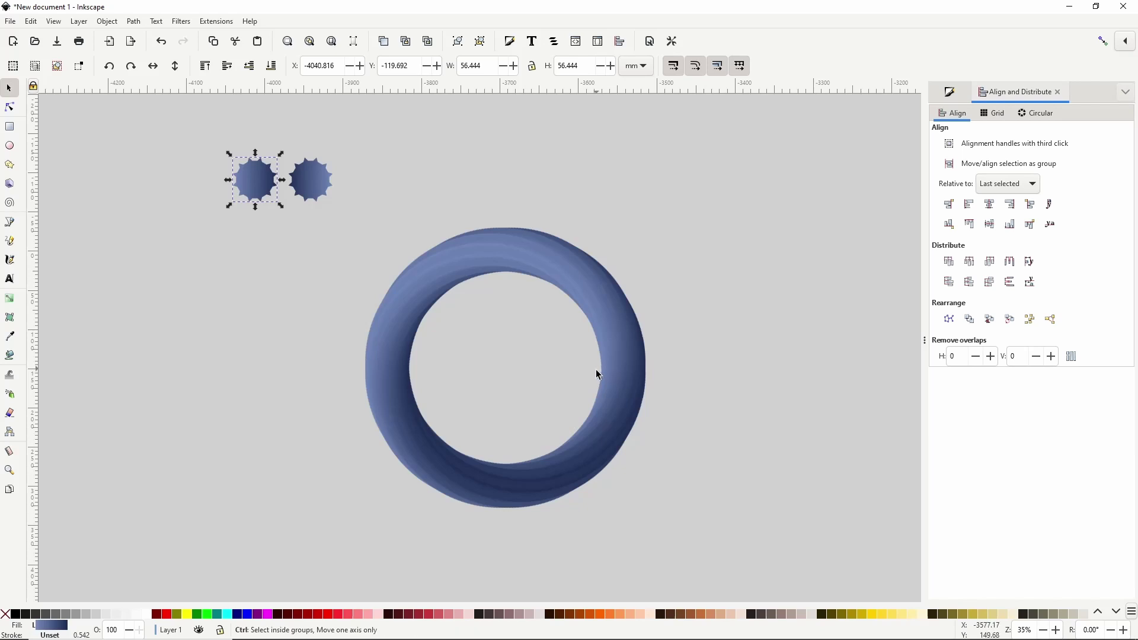
pyautogui.keyDown('ctrl'); pyautogui.scroll(3, 595, 368); pyautogui.keyUp('ctrl')
pyautogui.keyDown('ctrl'); pyautogui.scroll(3, 586, 374); pyautogui.keyUp('ctrl')
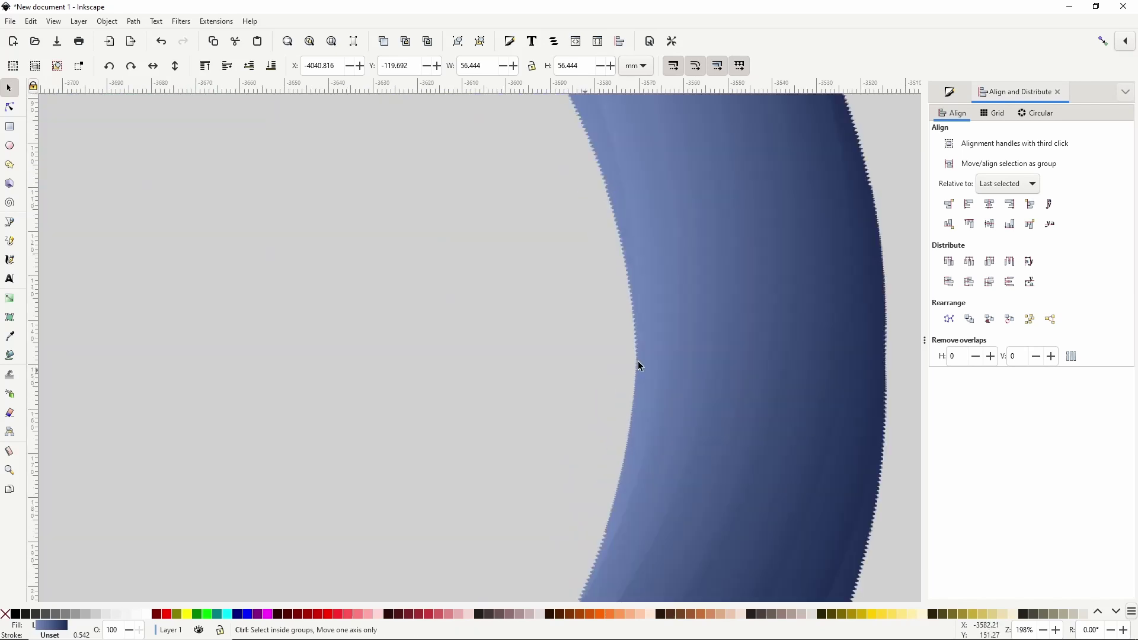
pyautogui.keyDown('ctrl'); pyautogui.scroll(-1, 641, 406); pyautogui.keyUp('ctrl')
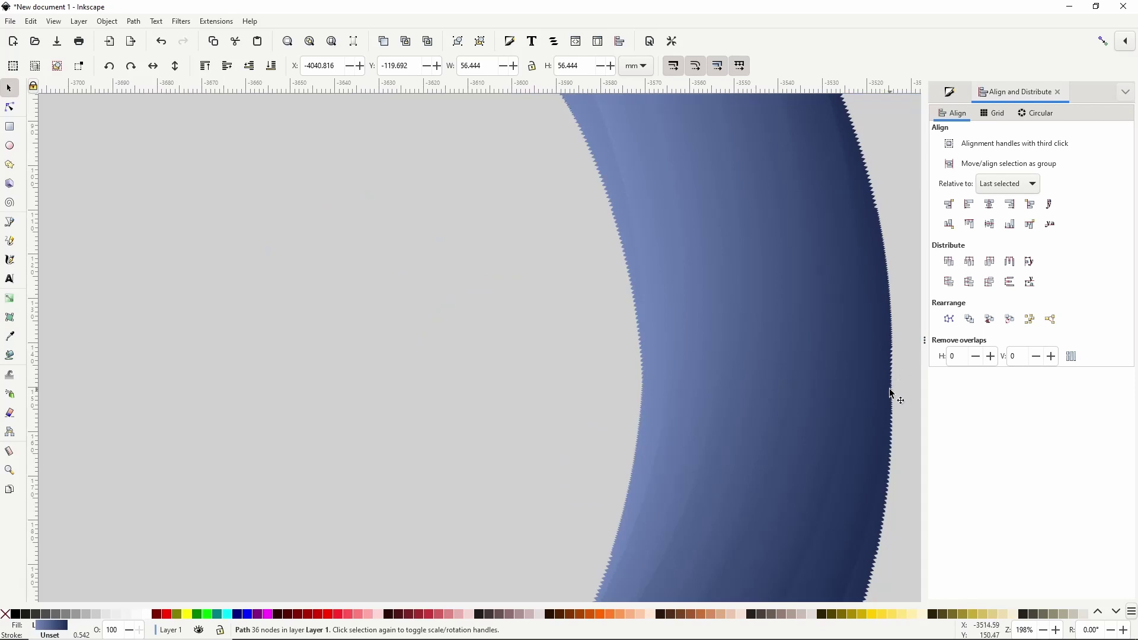
pyautogui.moveTo(894, 390); pyautogui.dragTo(781, 386)
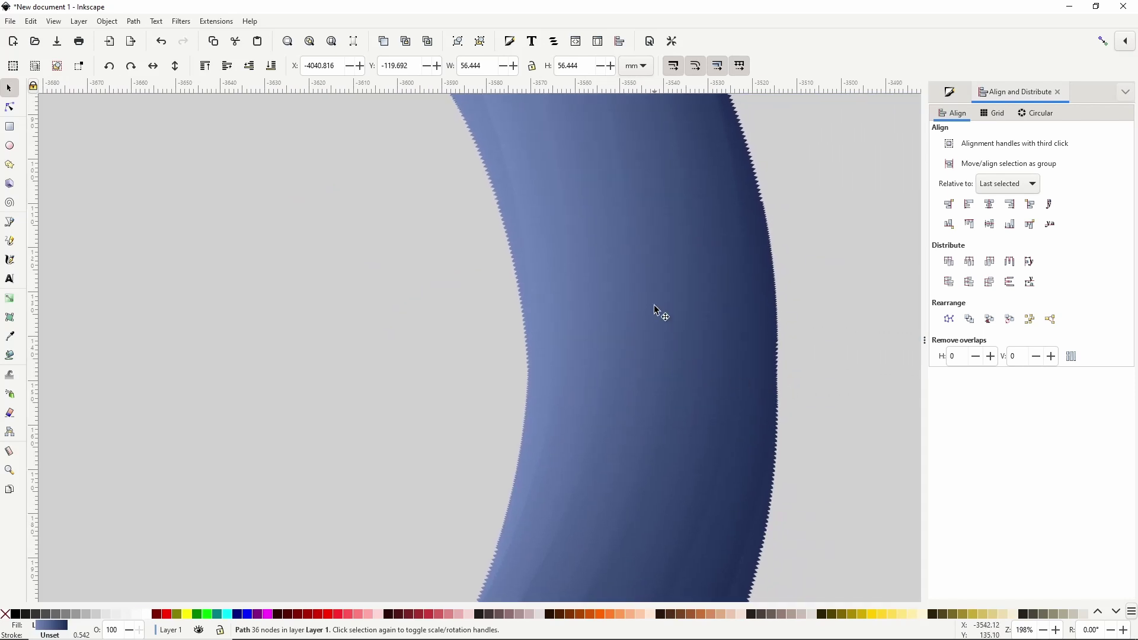
pyautogui.click(638, 350)
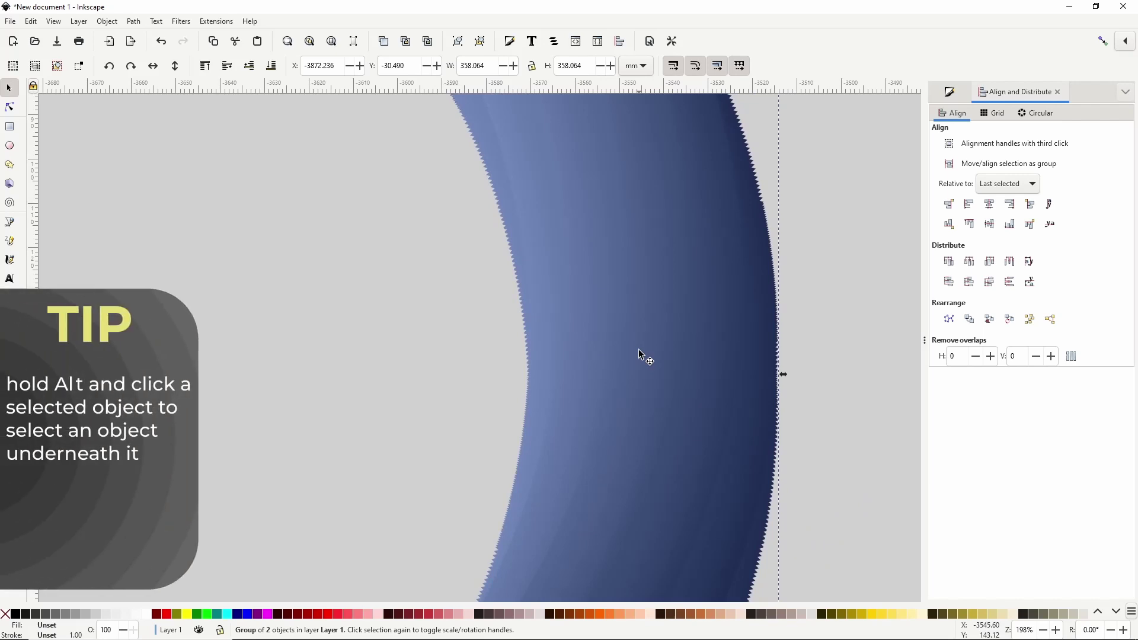
pyautogui.press('alt')
pyautogui.keyDown('alt'); pyautogui.click(666, 332); pyautogui.keyUp('alt')
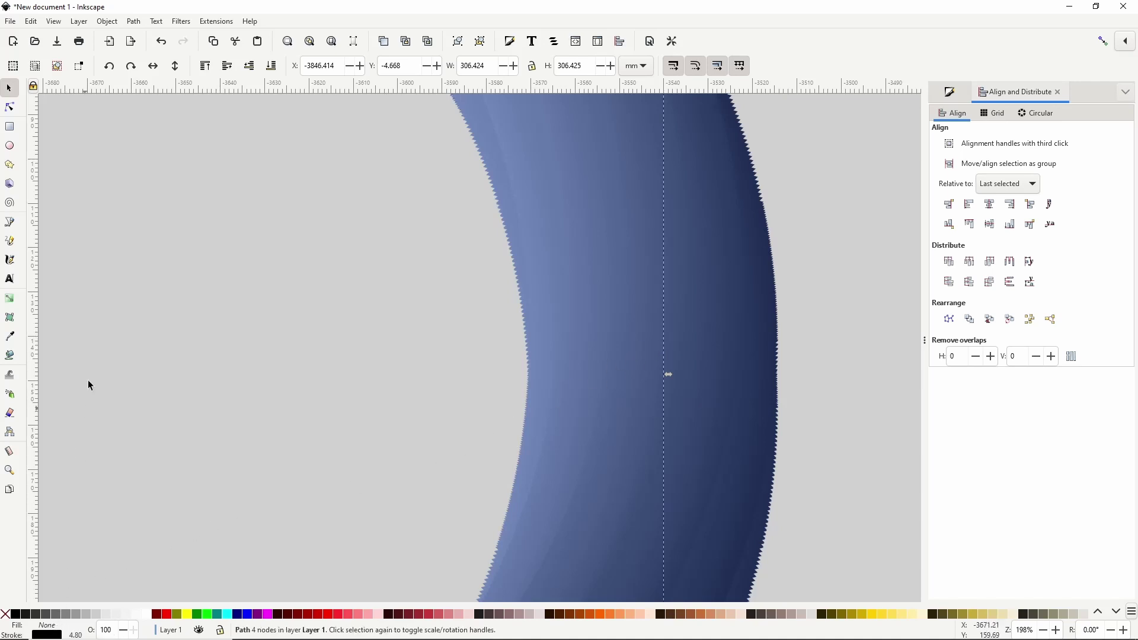
# Raise the black circle to the top and widen its stroke to 55.7 mm
pyautogui.click(214, 68)
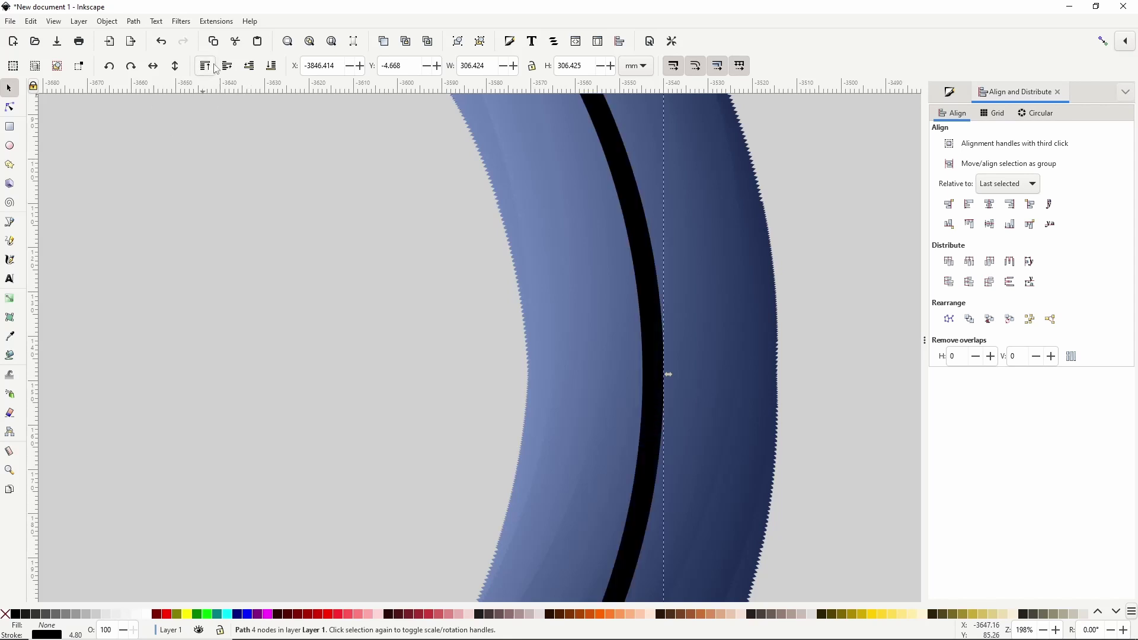
pyautogui.click(961, 98)
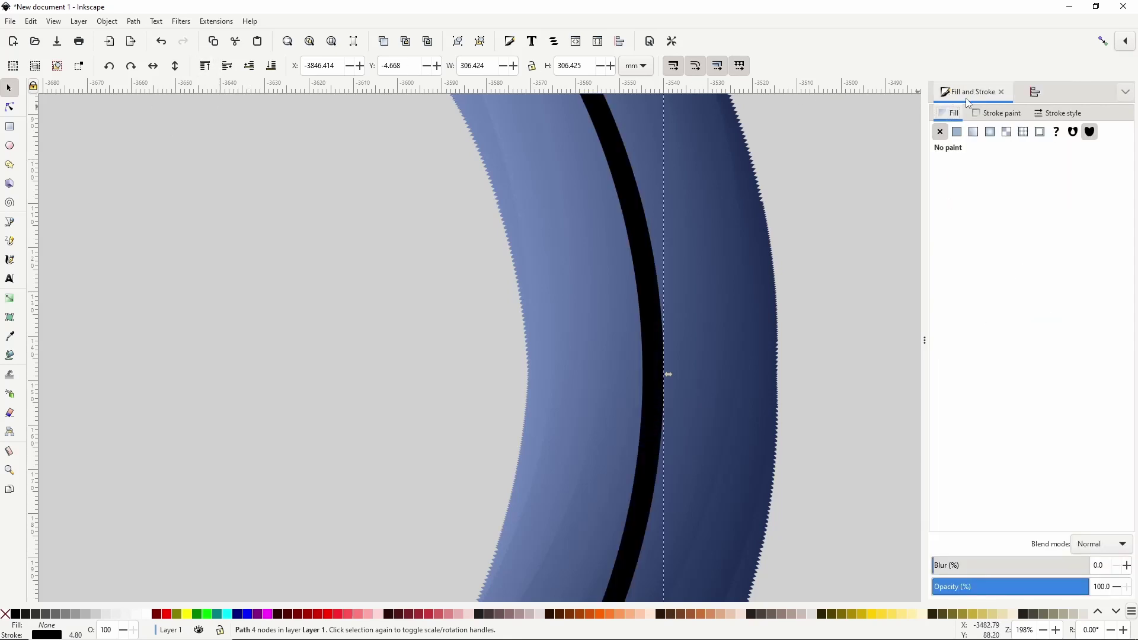
pyautogui.click(1059, 113)
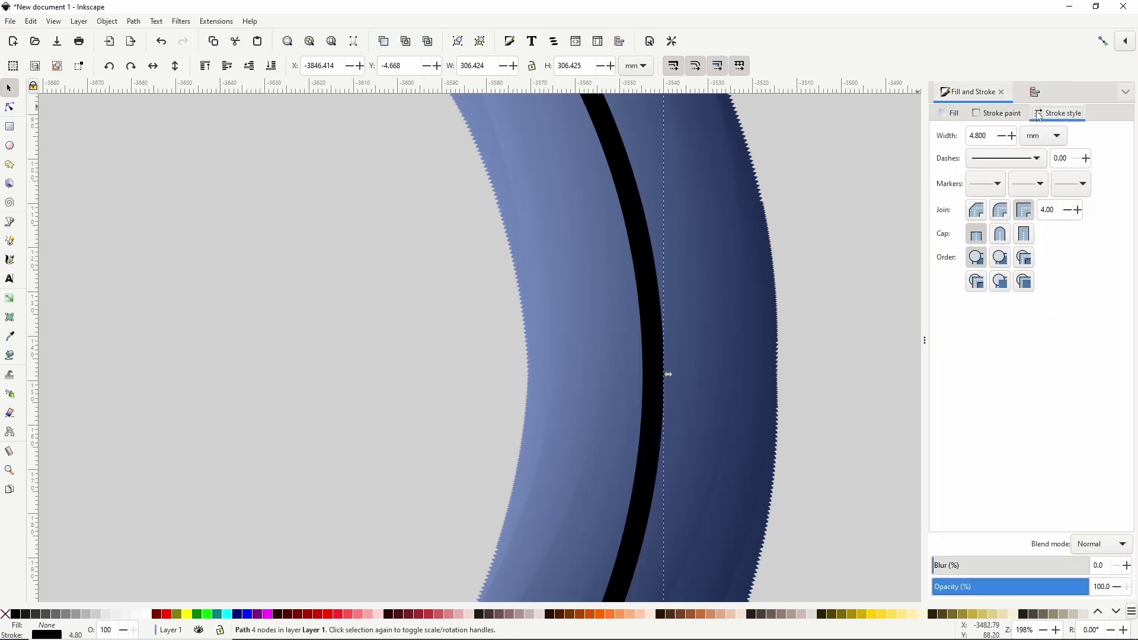
pyautogui.click(988, 136)
pyautogui.scroll(13, 987, 136)
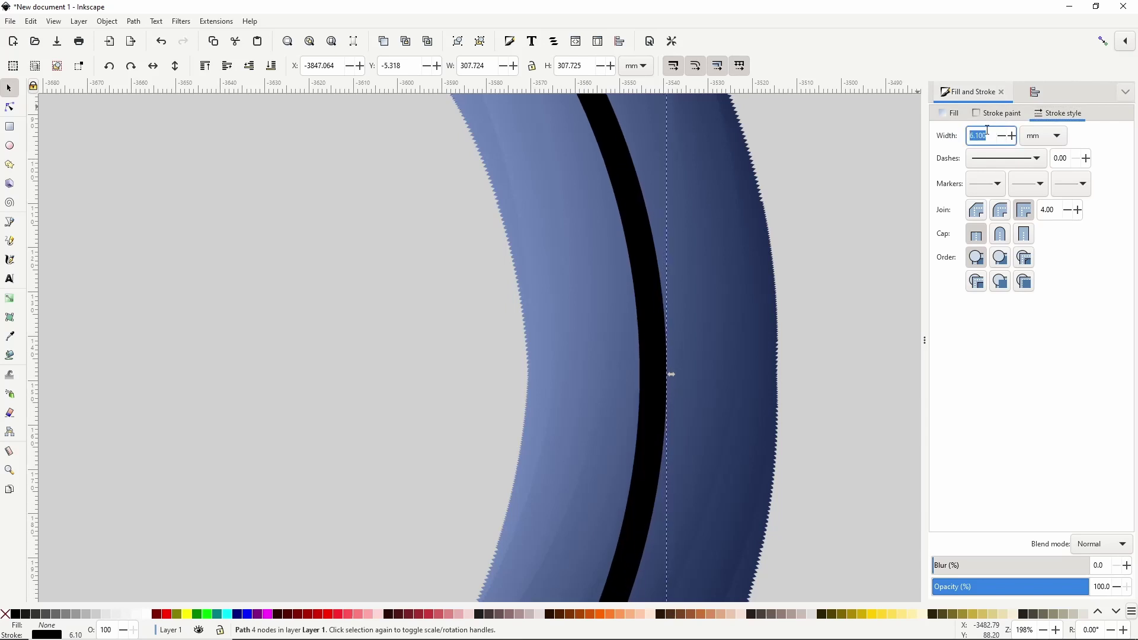
pyautogui.write('30')
pyautogui.press('Return')
pyautogui.write('45')
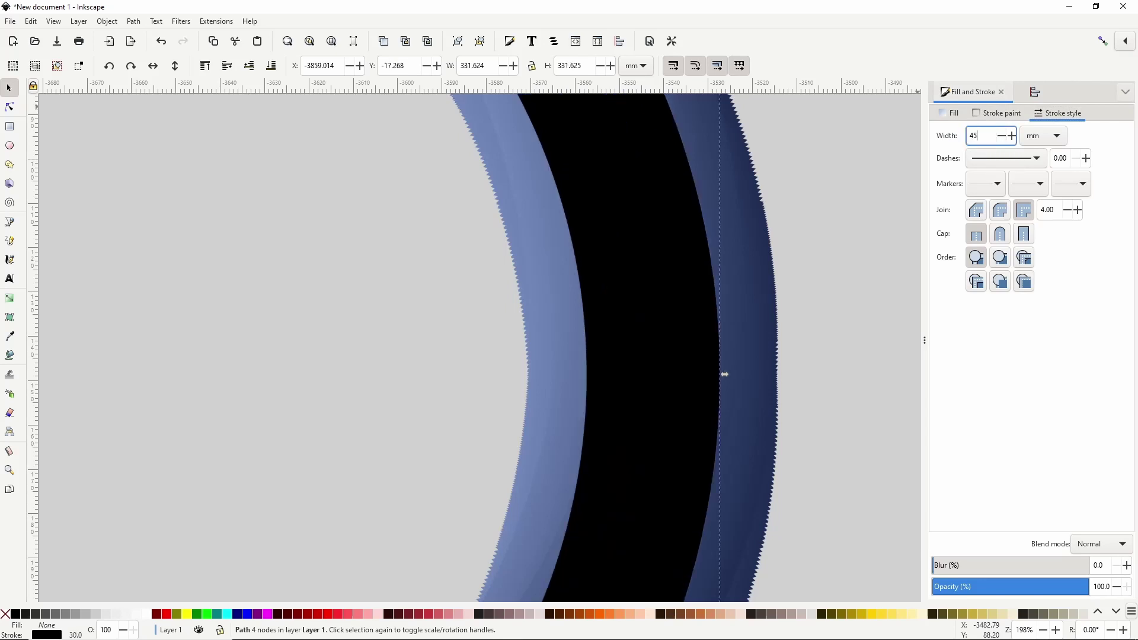
pyautogui.press('BackSpace')
pyautogui.write('7.7')
pyautogui.press('Return')
# Convert the wide stroke into a filled black ring path and select it with the torus group
pyautogui.scroll(10, 988, 135)
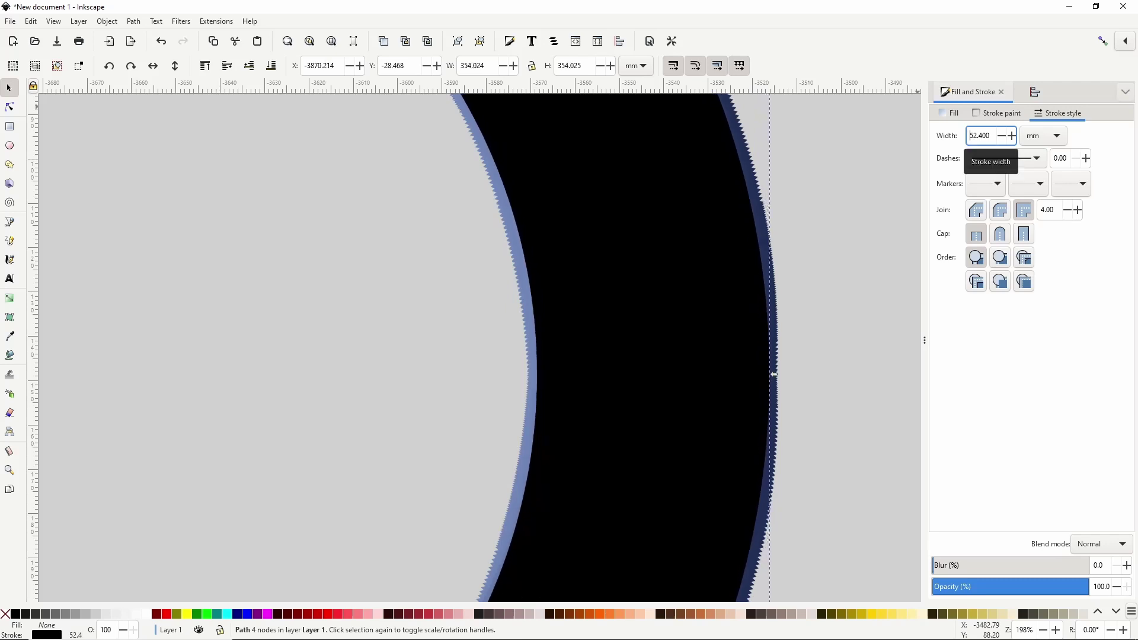
pyautogui.scroll(1, 988, 132)
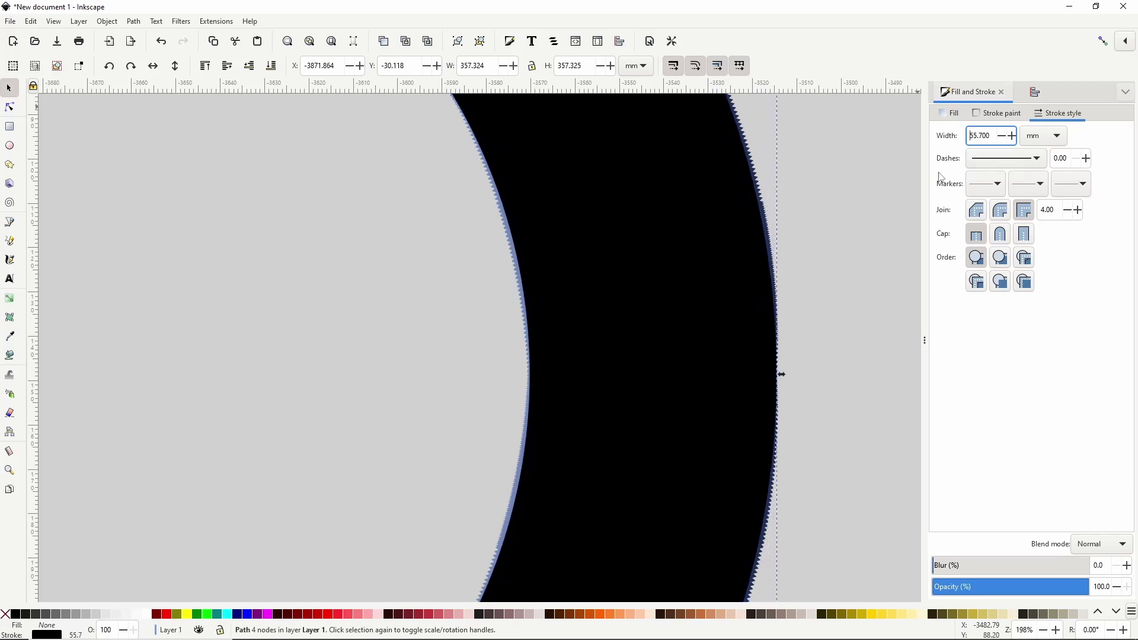
pyautogui.click(133, 21)
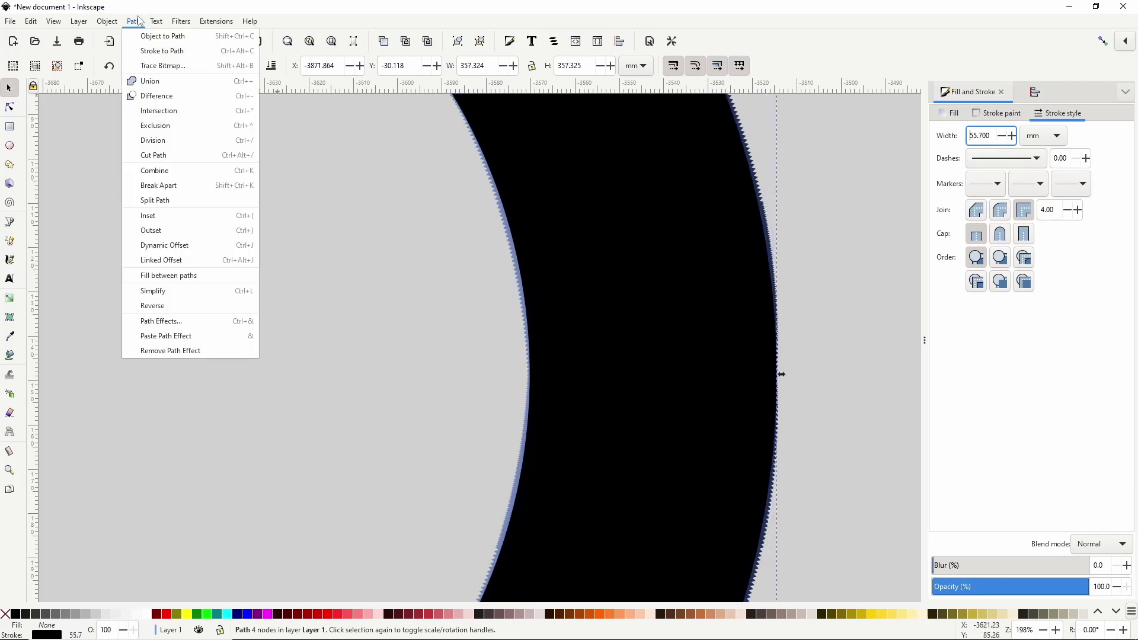
pyautogui.click(143, 53)
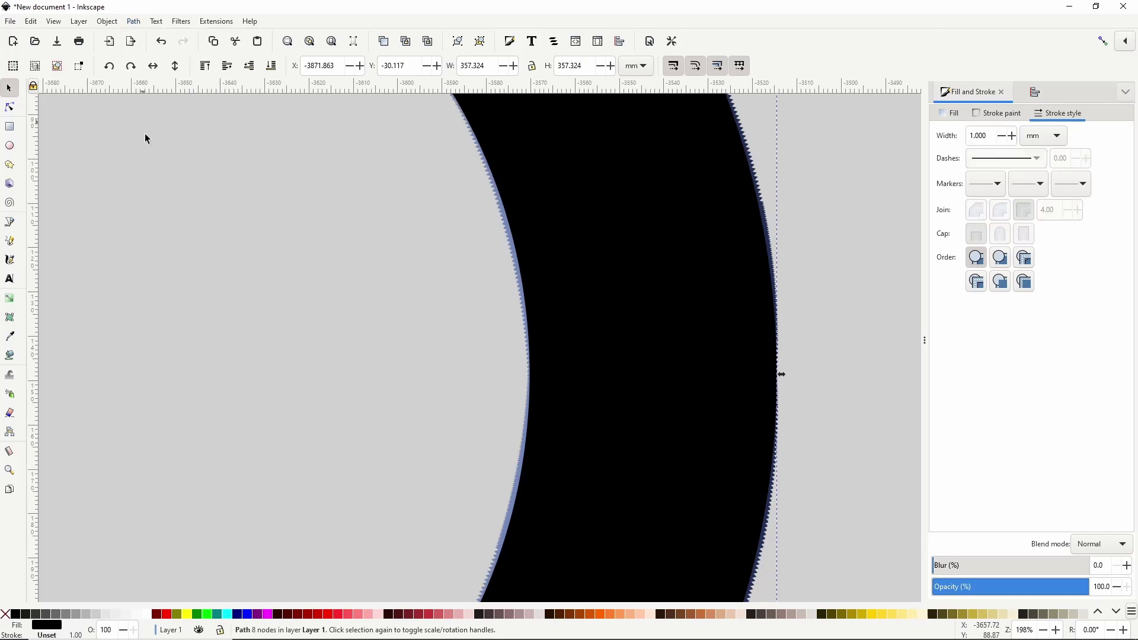
pyautogui.scroll(-4, 157, 259)
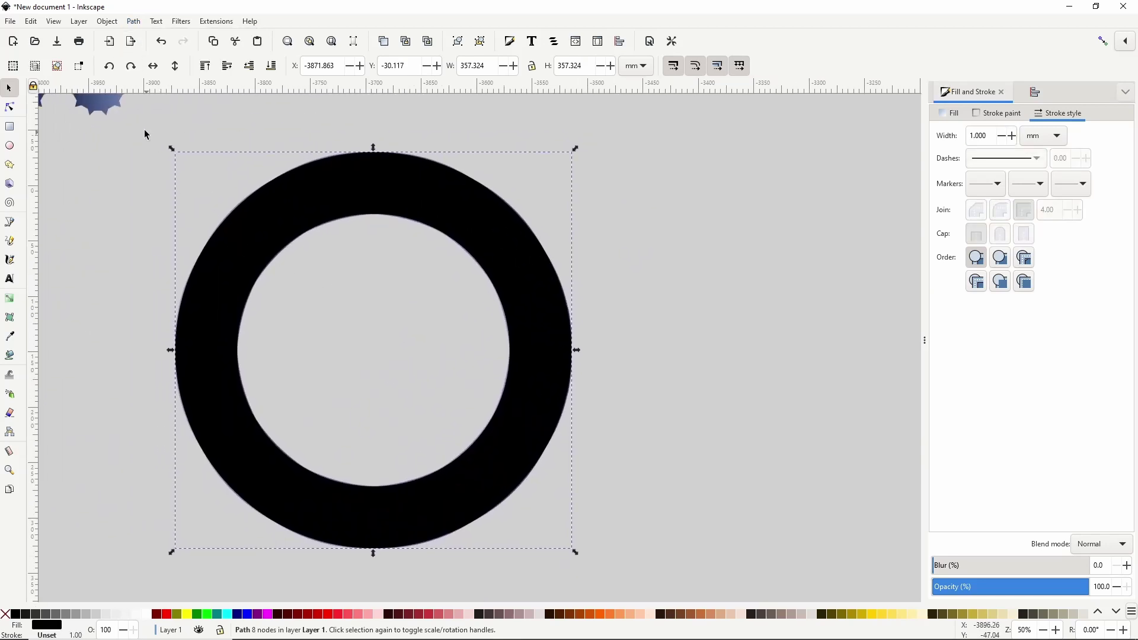
pyautogui.moveTo(146, 134); pyautogui.dragTo(624, 569)
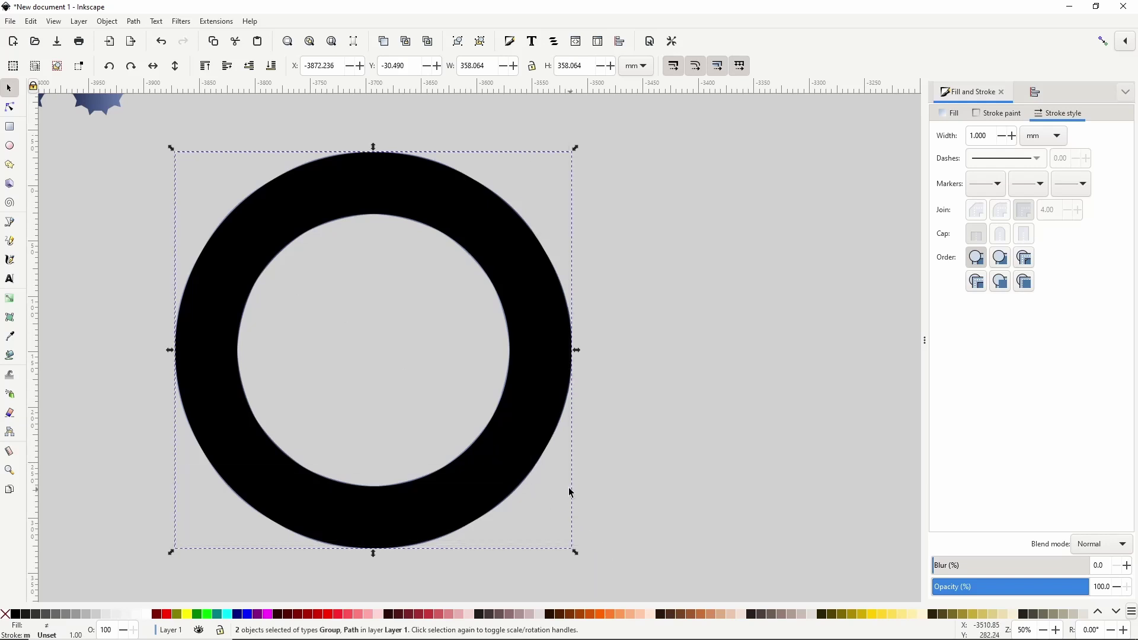
# Clip the torus group to the black ring, then draw a large 700 × 445 mm rectangle over it
pyautogui.rightClick(531, 437)
pyautogui.click(567, 363)
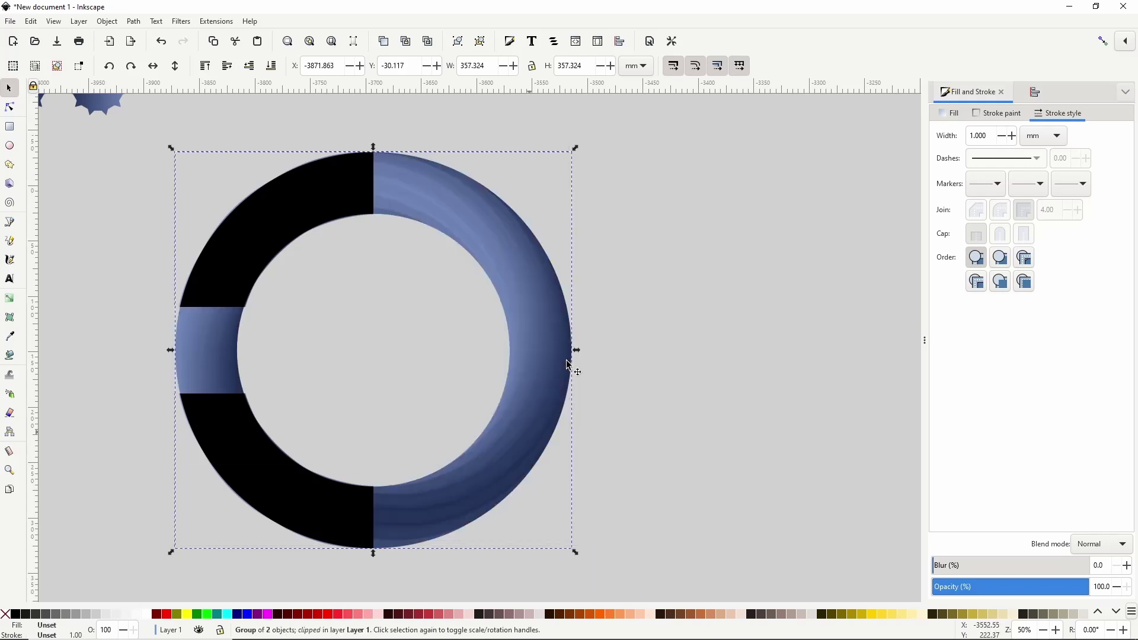
pyautogui.scroll(4, 516, 375)
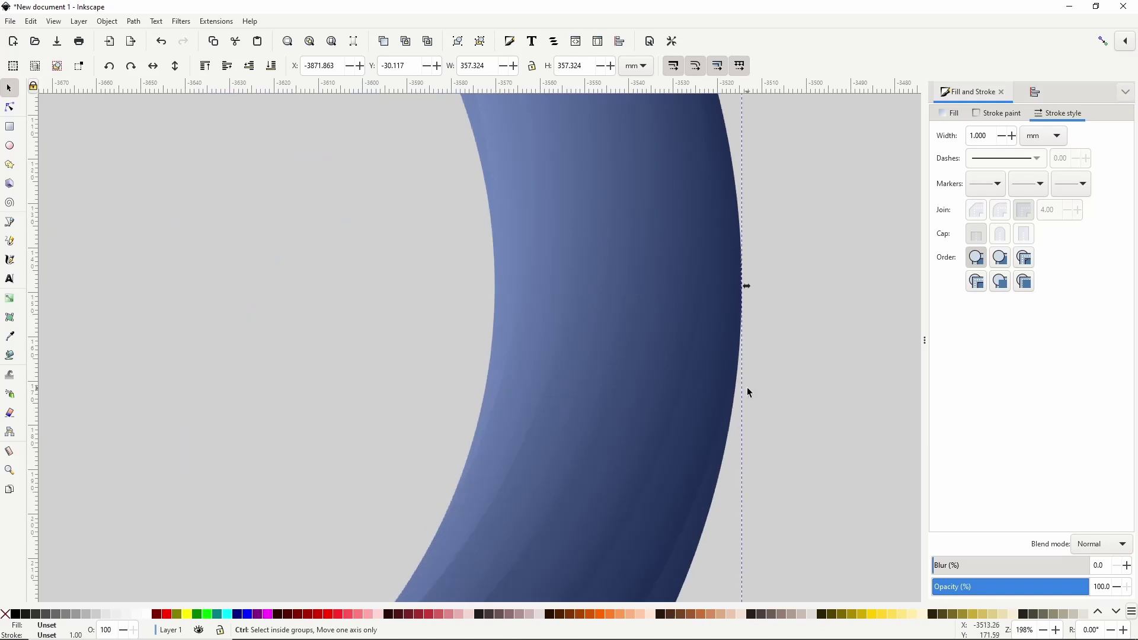
pyautogui.scroll(-5, 416, 393)
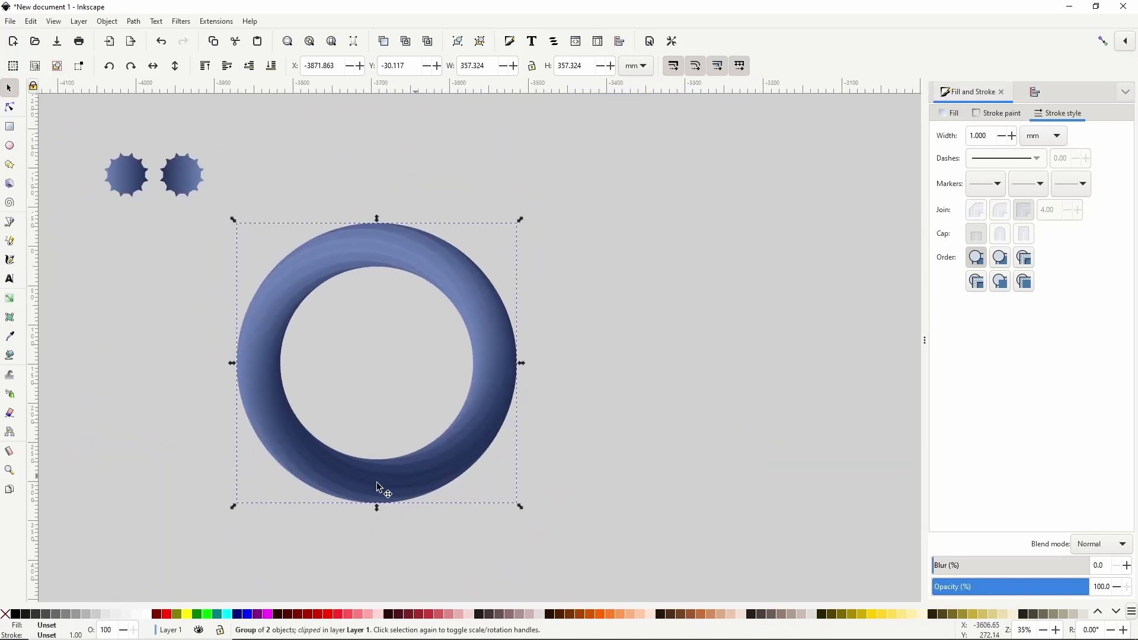
pyautogui.click(9, 126)
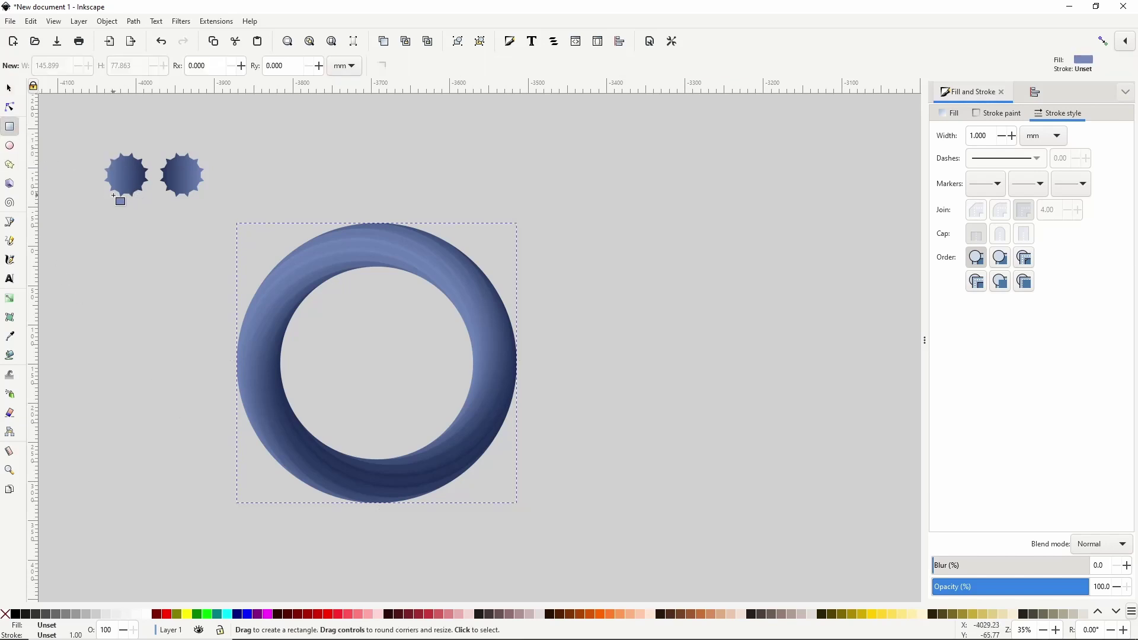
pyautogui.moveTo(114, 195); pyautogui.dragTo(664, 545)
# Give the rectangle a linear gradient fill using the saved 3471 gradient
pyautogui.click(949, 113)
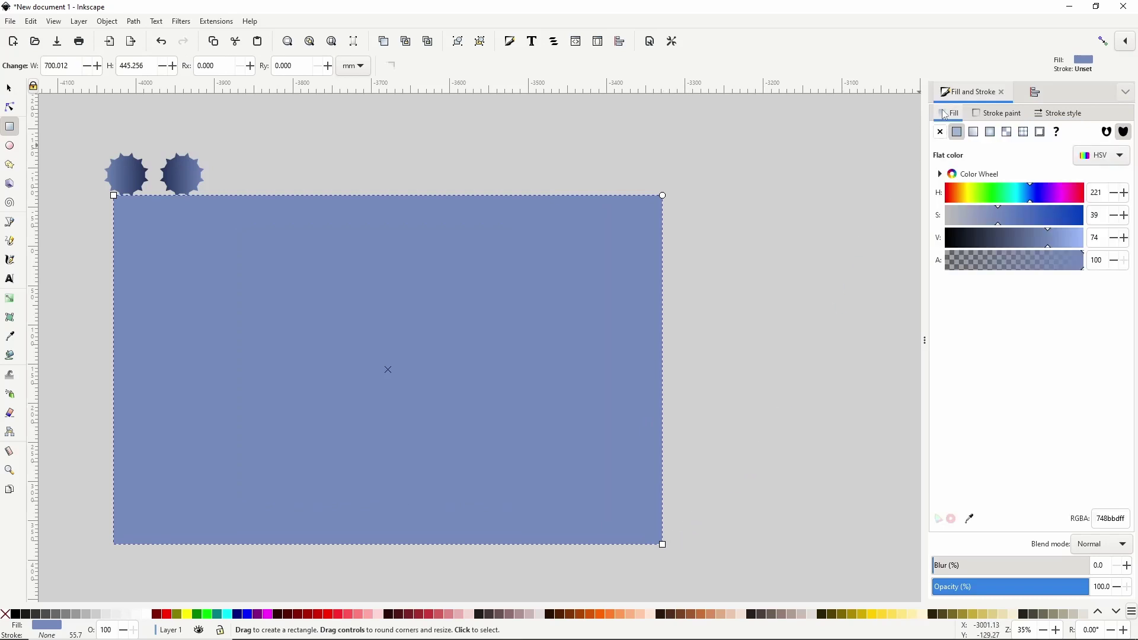
pyautogui.click(974, 131)
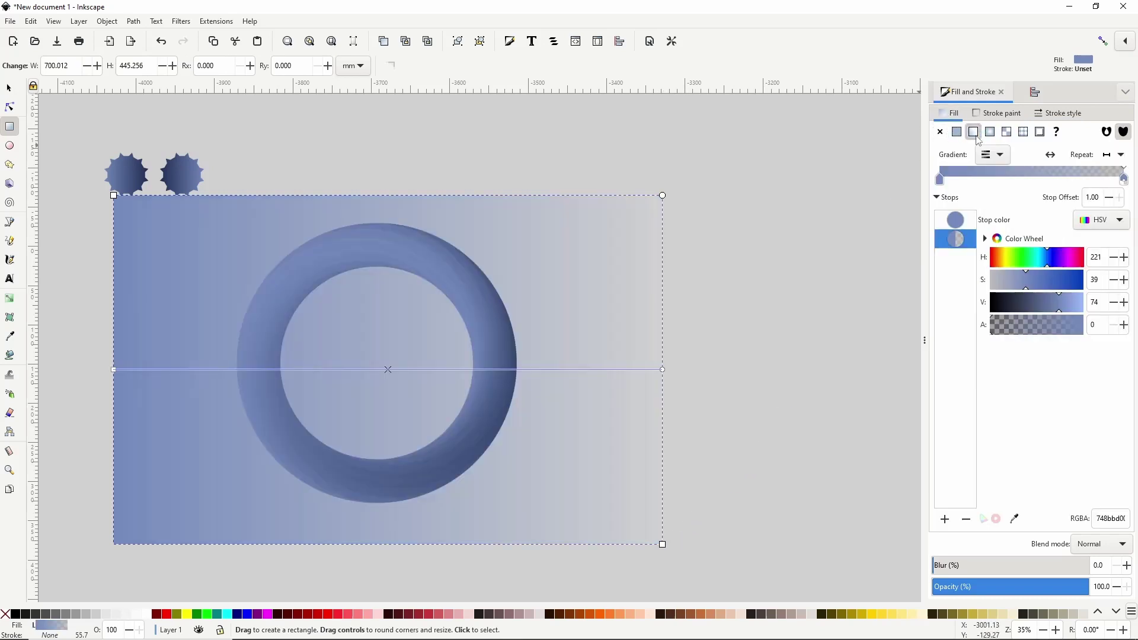
pyautogui.click(996, 157)
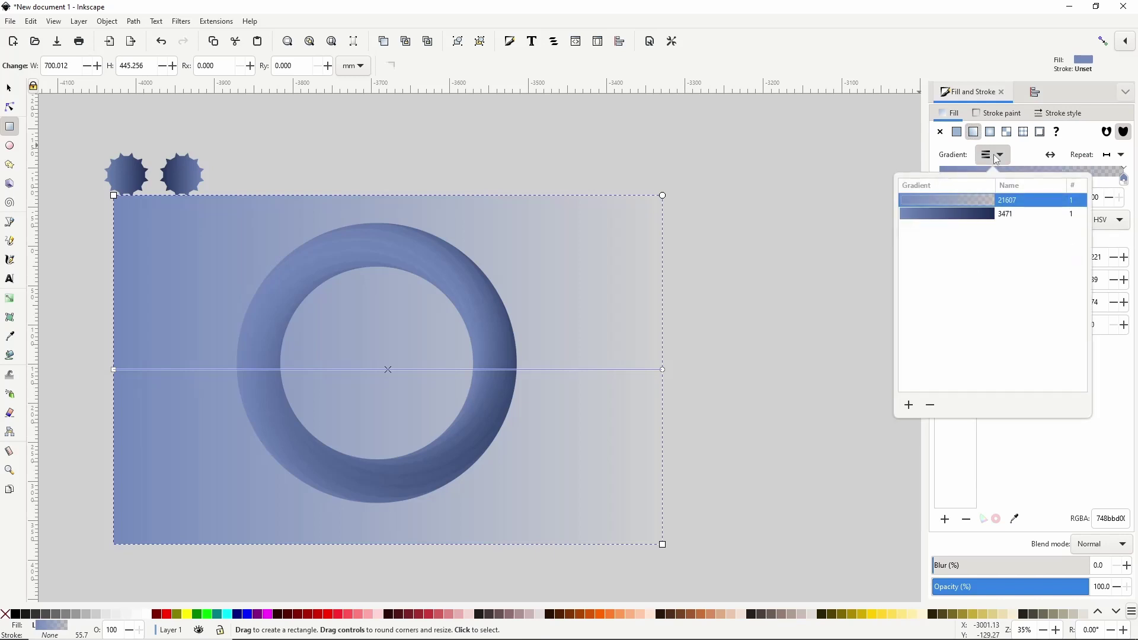
pyautogui.click(966, 214)
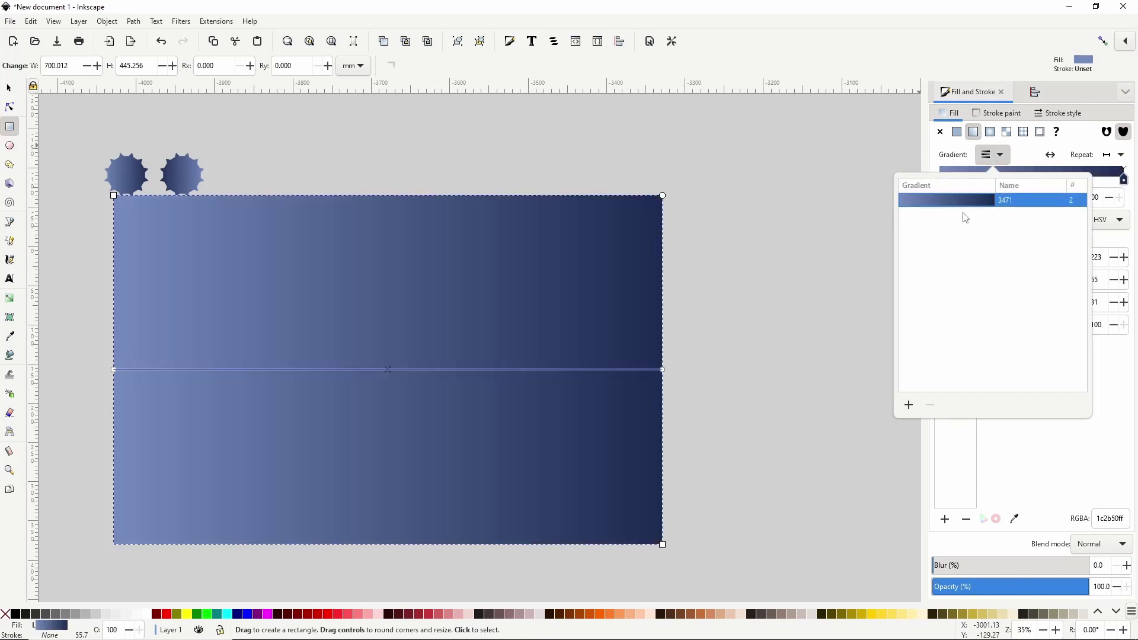
# Run the gradient diagonally, dark at top-left and lighter toward bottom-right
pyautogui.click(121, 377)
pyautogui.moveTo(120, 377); pyautogui.dragTo(688, 562)
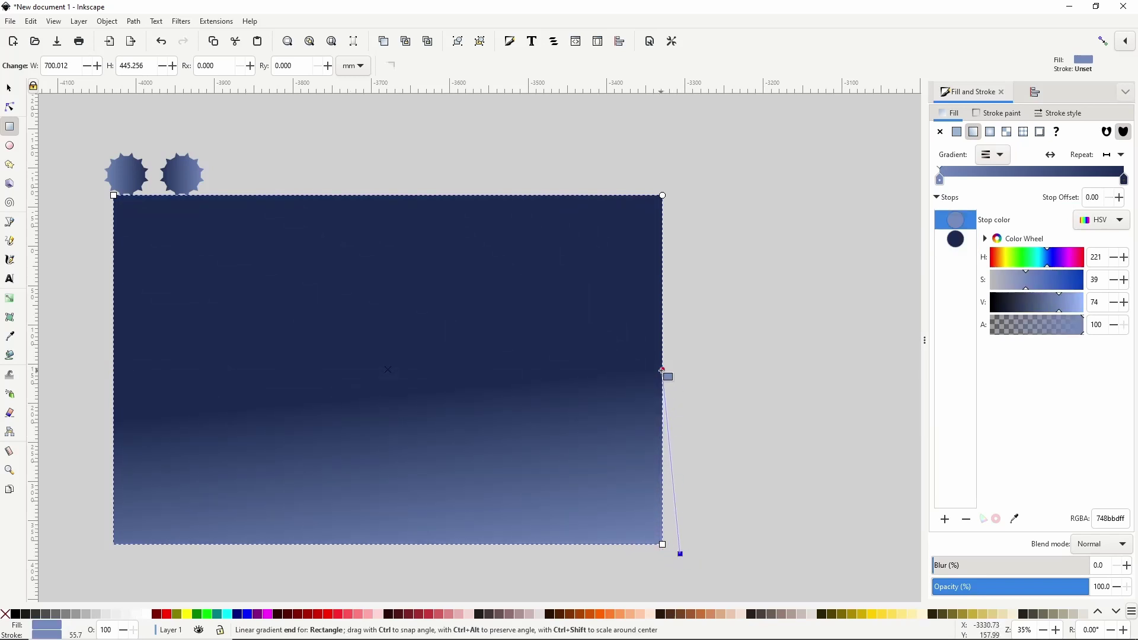
pyautogui.moveTo(664, 372); pyautogui.dragTo(104, 185)
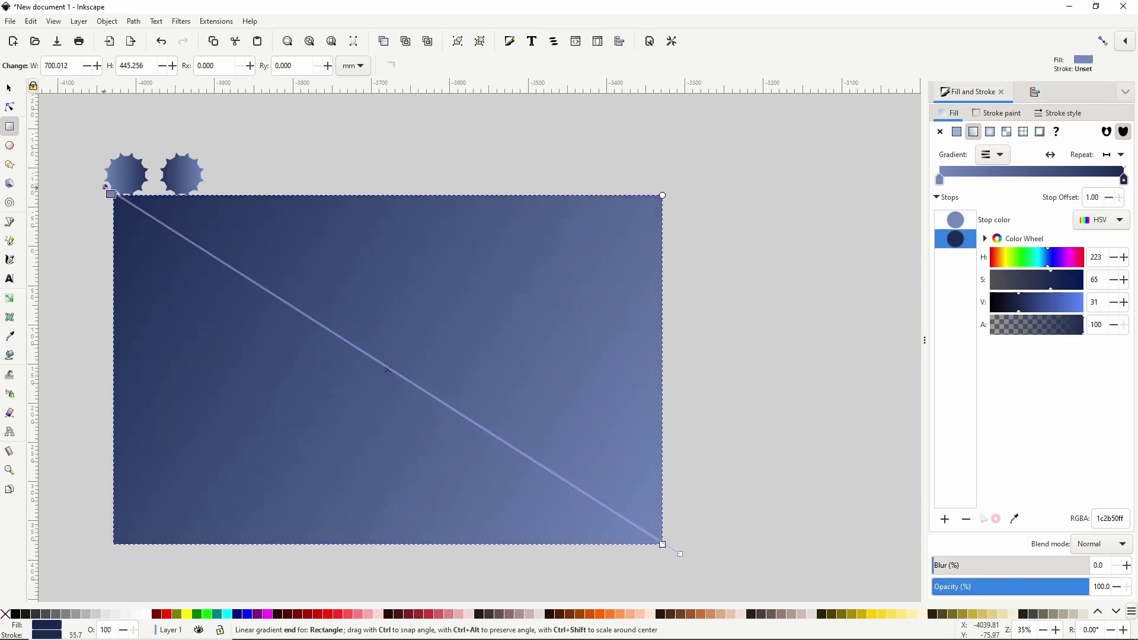
pyautogui.click(9, 87)
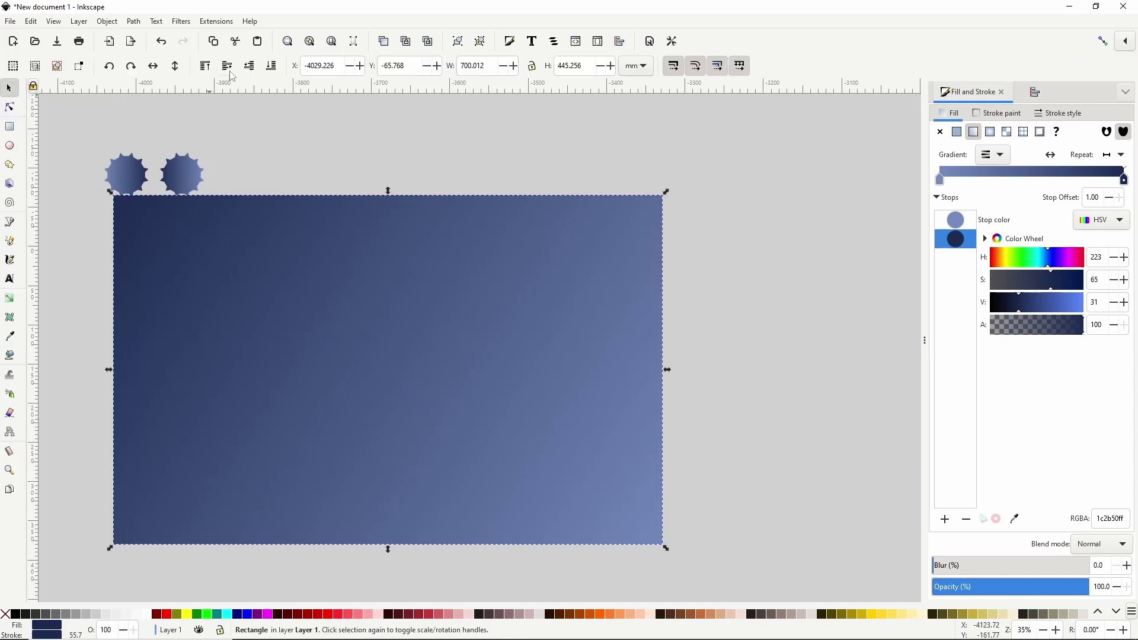
# Send the rectangle behind the torus ring and centre it horizontally and vertically on the ring
pyautogui.click(270, 67)
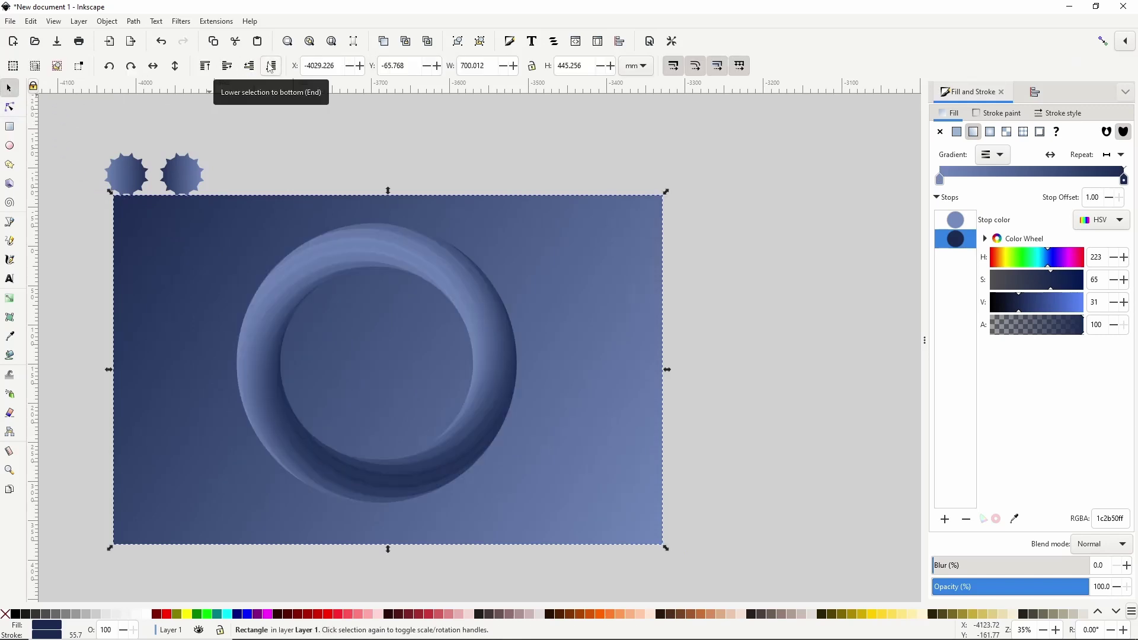
pyautogui.keyDown('shift'); pyautogui.click(407, 240); pyautogui.keyUp('shift')
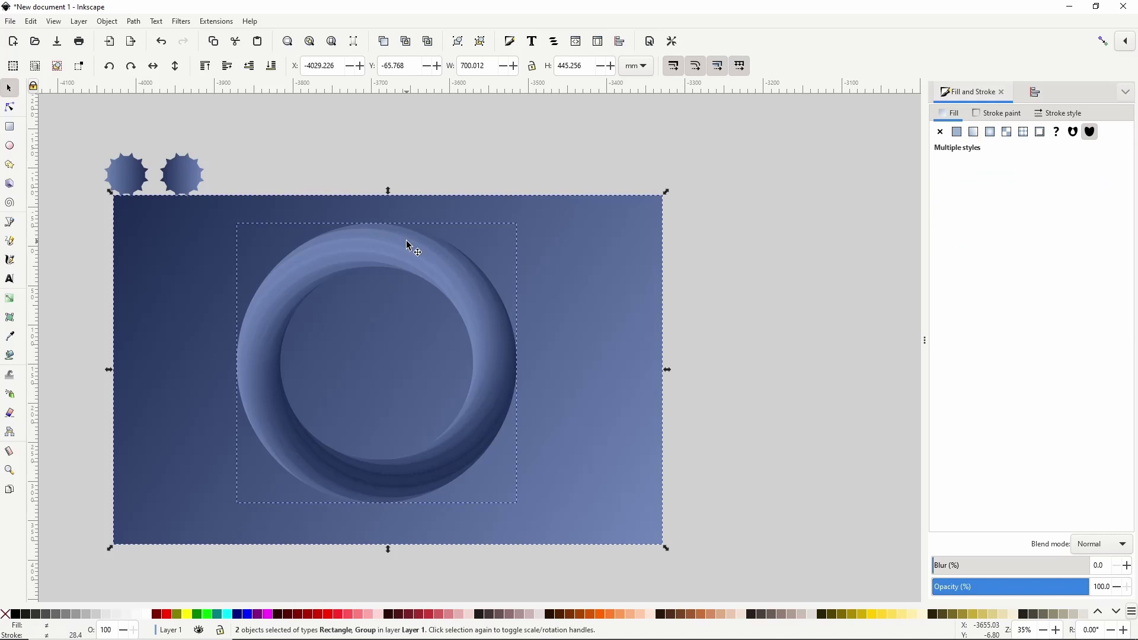
pyautogui.click(1042, 94)
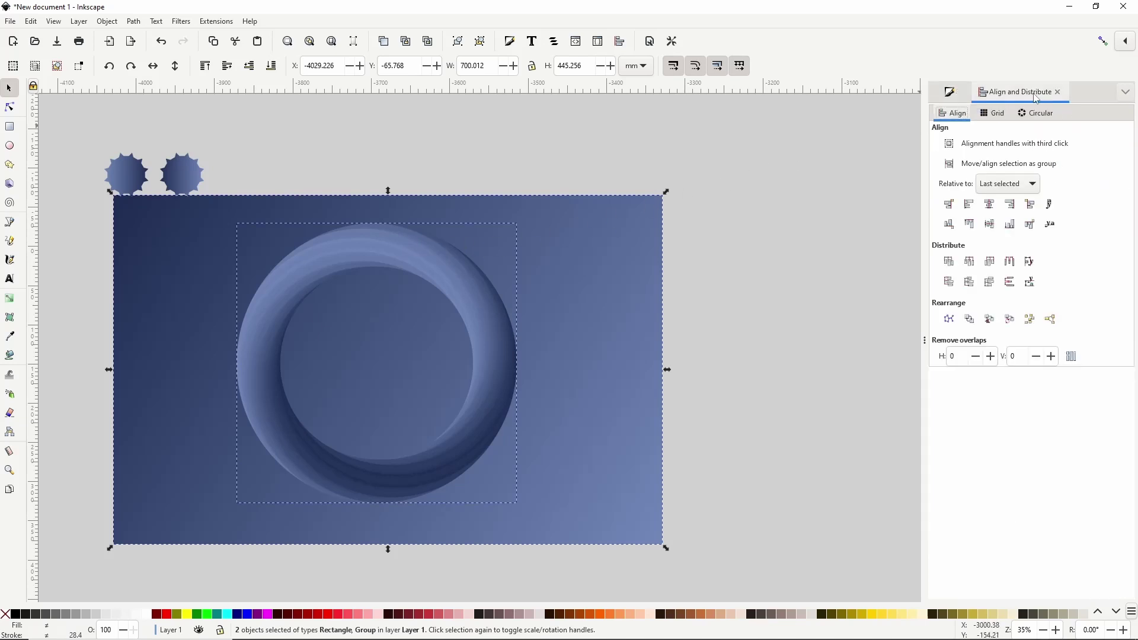
pyautogui.click(990, 205)
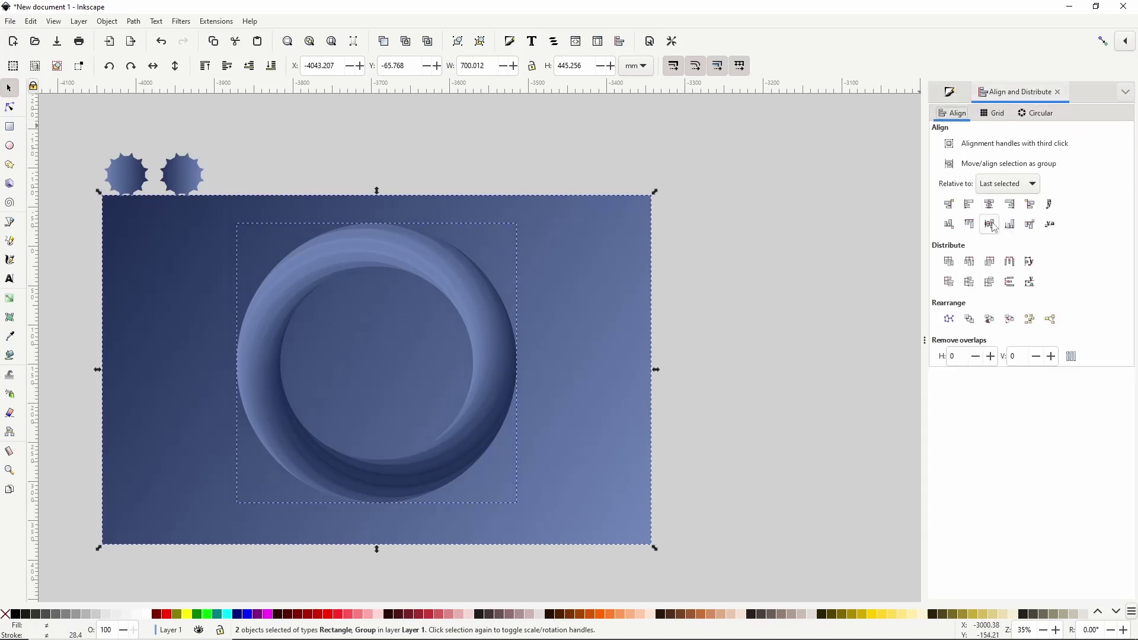
pyautogui.click(991, 225)
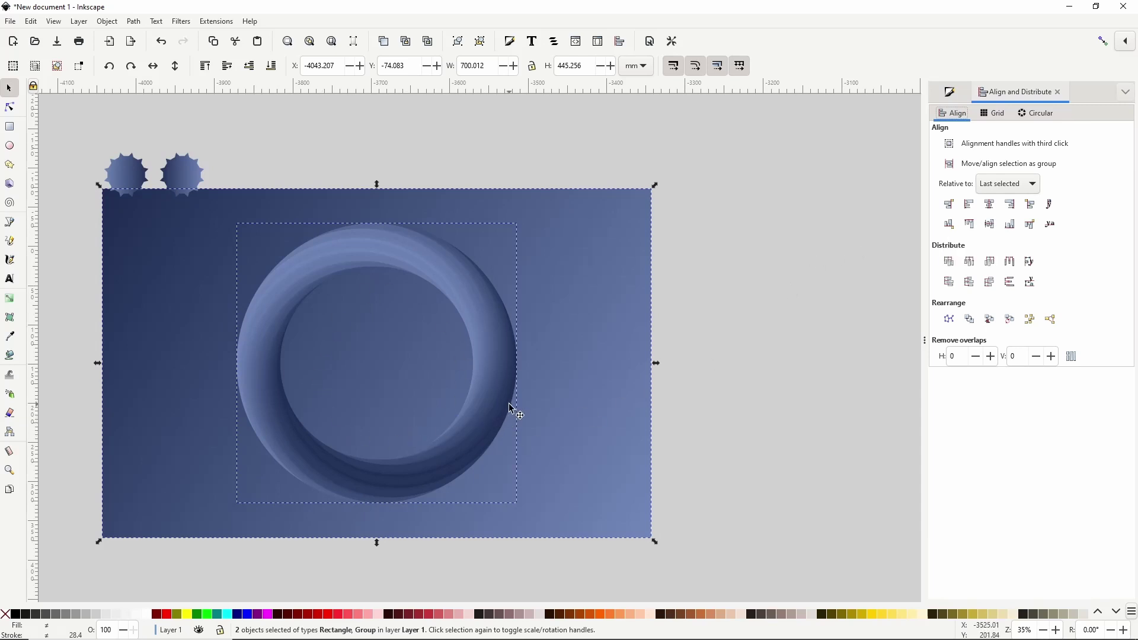
pyautogui.click(503, 150)
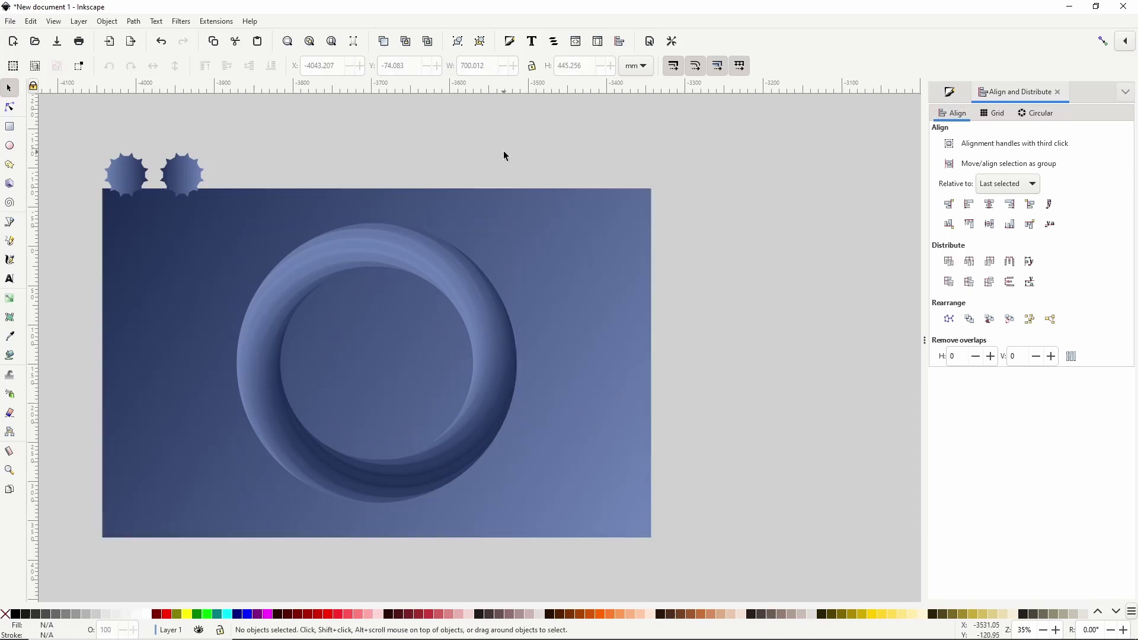
pyautogui.click(468, 295)
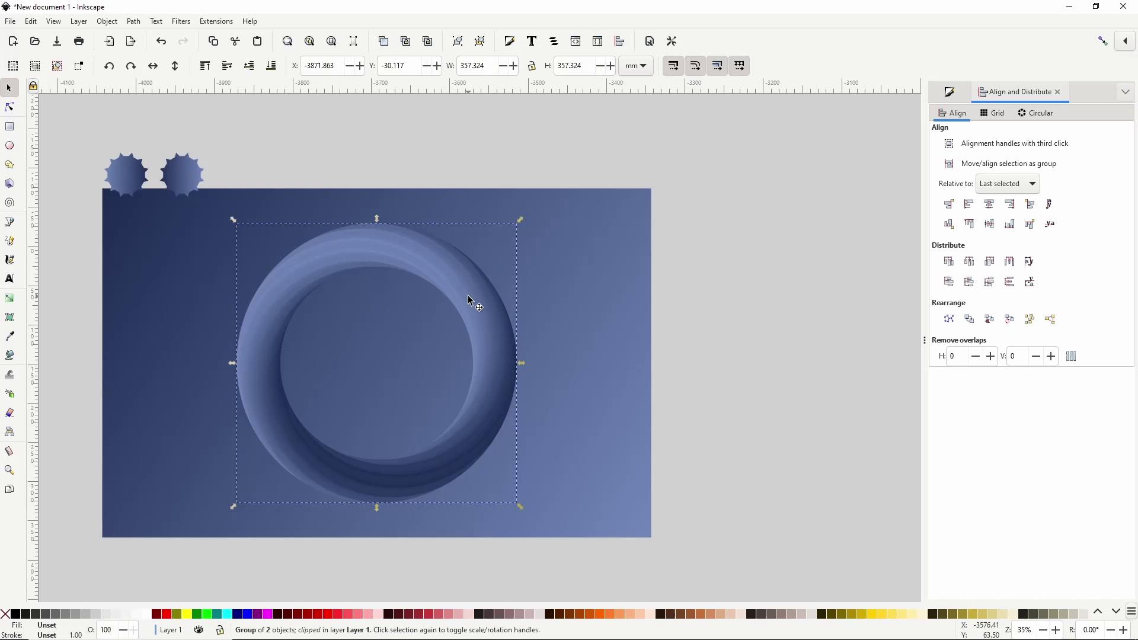
# Preview a Drop Shadow filter live on the torus, then close it without applying
pyautogui.click(181, 23)
pyautogui.moveTo(227, 276)
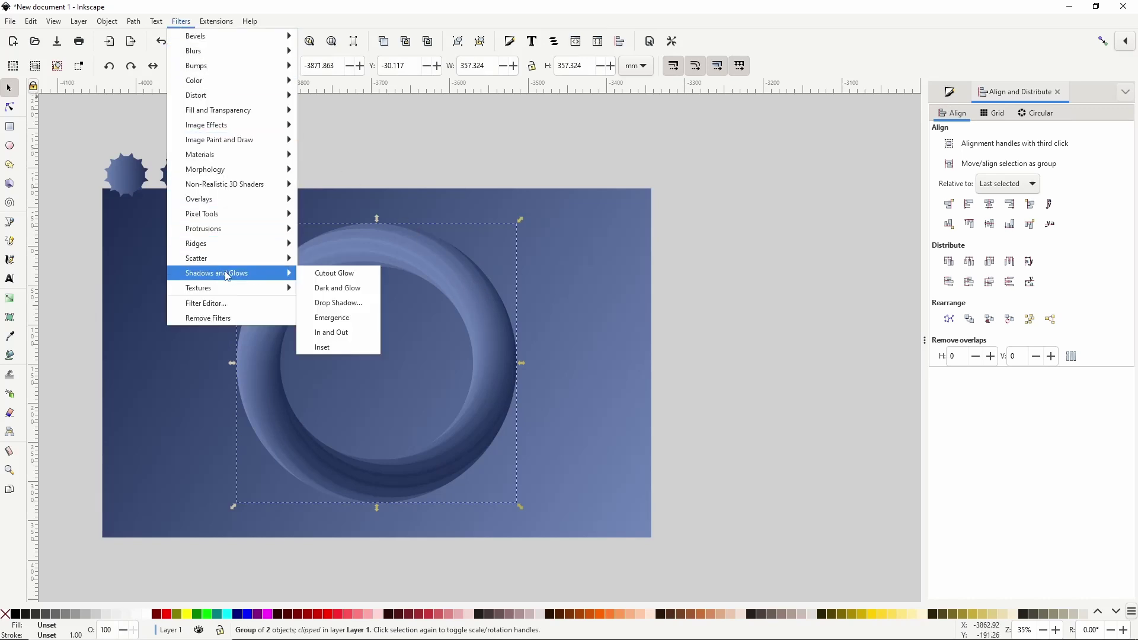
pyautogui.click(335, 303)
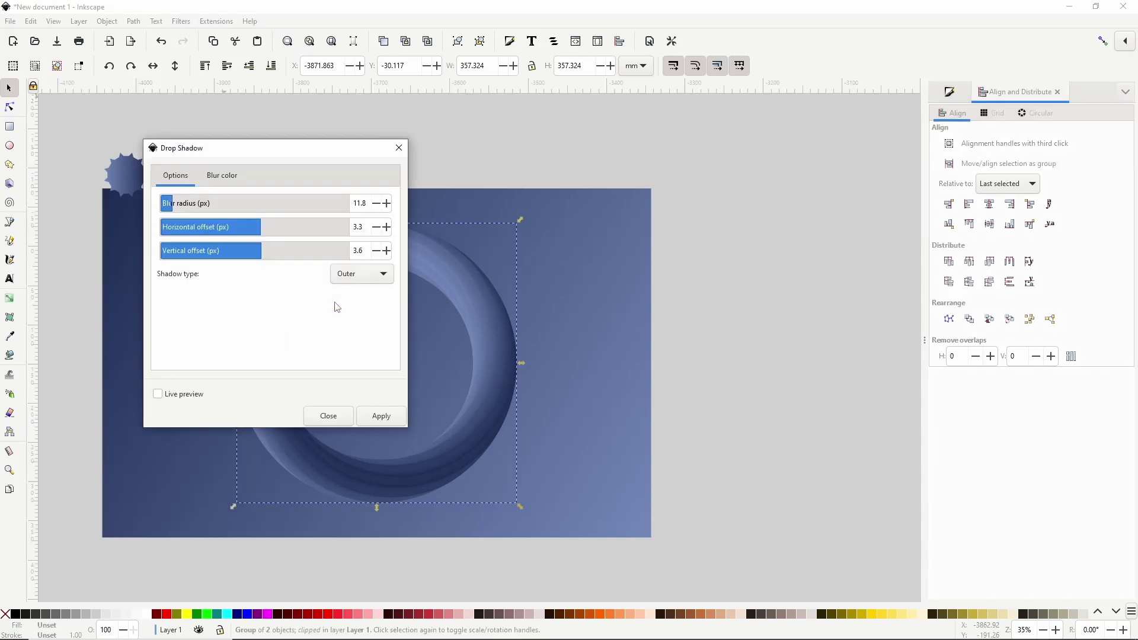
pyautogui.moveTo(286, 156); pyautogui.dragTo(684, 148)
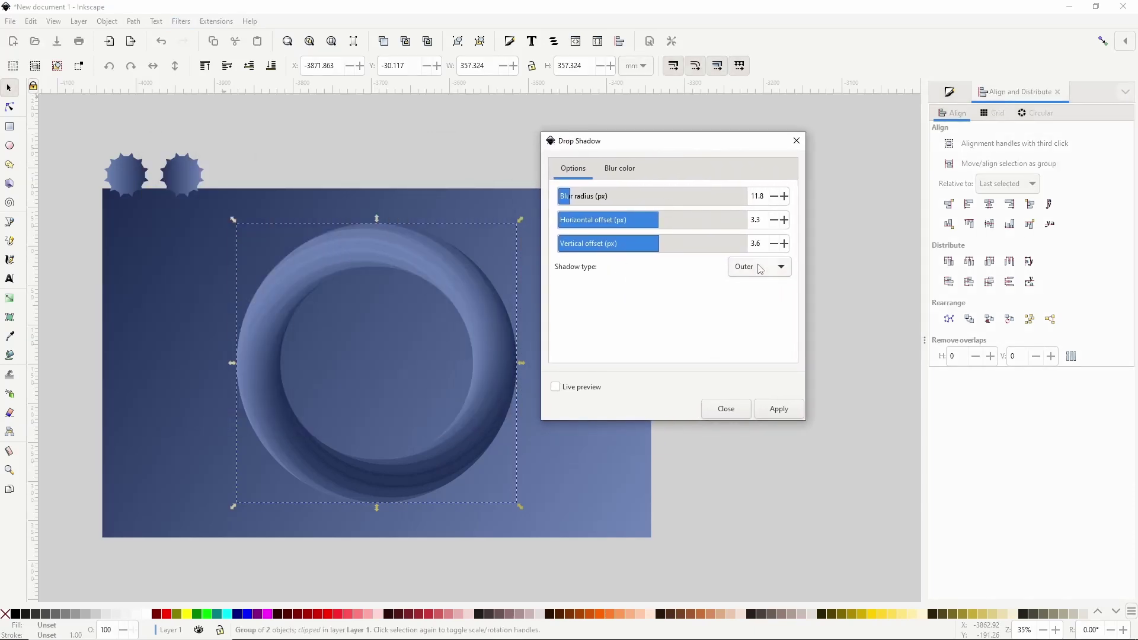
pyautogui.click(628, 170)
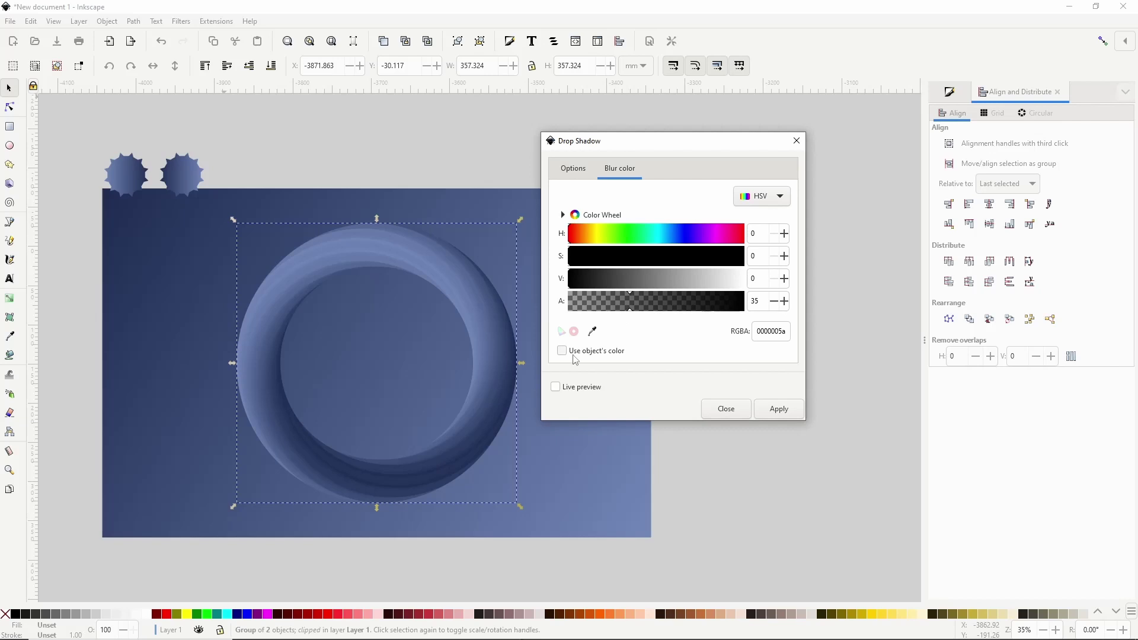
pyautogui.click(573, 168)
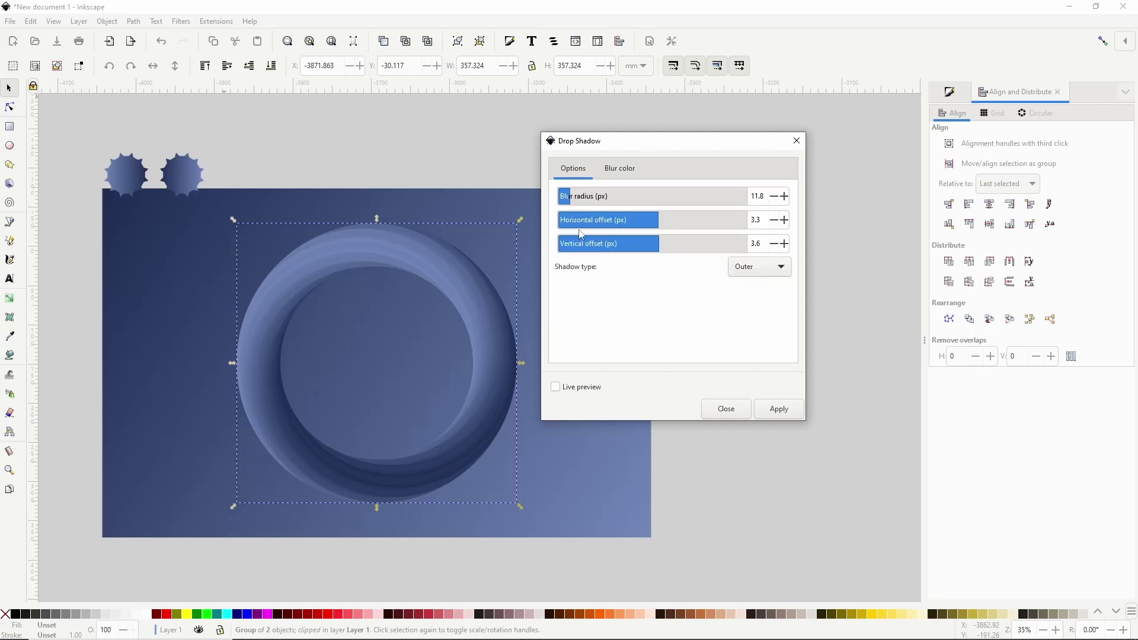
pyautogui.click(575, 389)
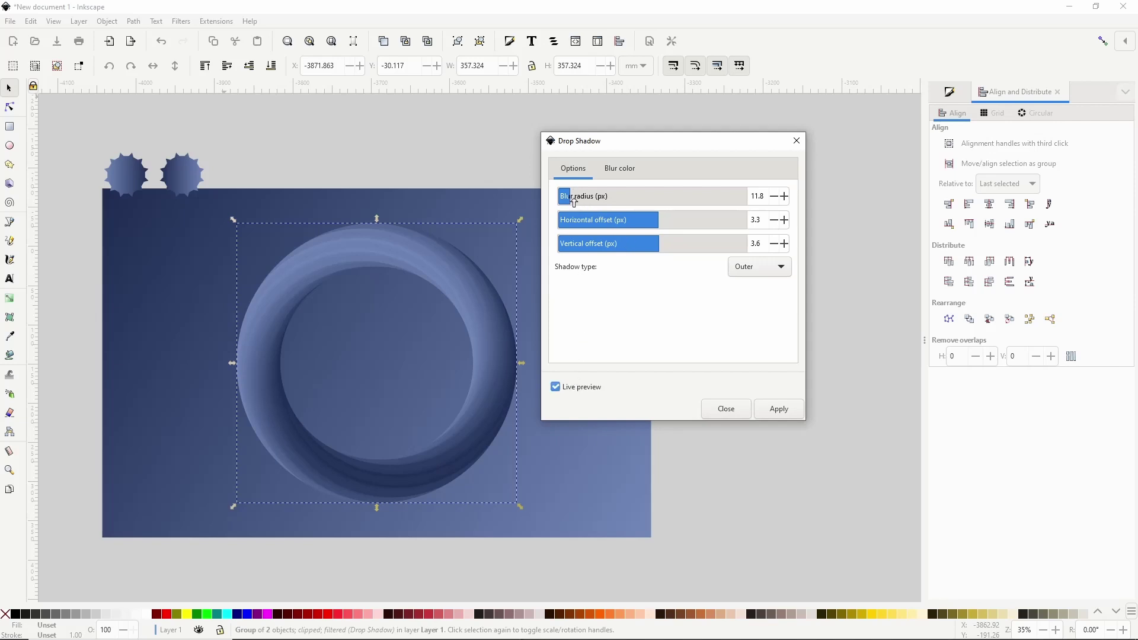
pyautogui.scroll(5, 572, 201)
pyautogui.click(726, 410)
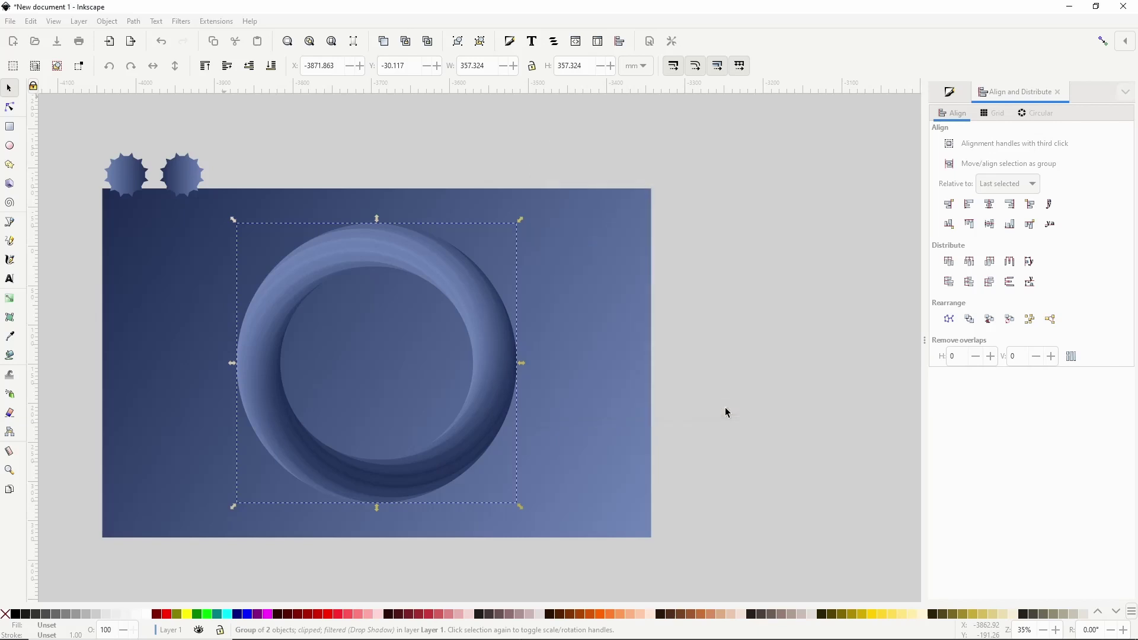
# Group the torus ring and apply a drop shadow with an 18.1 px blur radius
pyautogui.rightClick(501, 351)
pyautogui.click(521, 245)
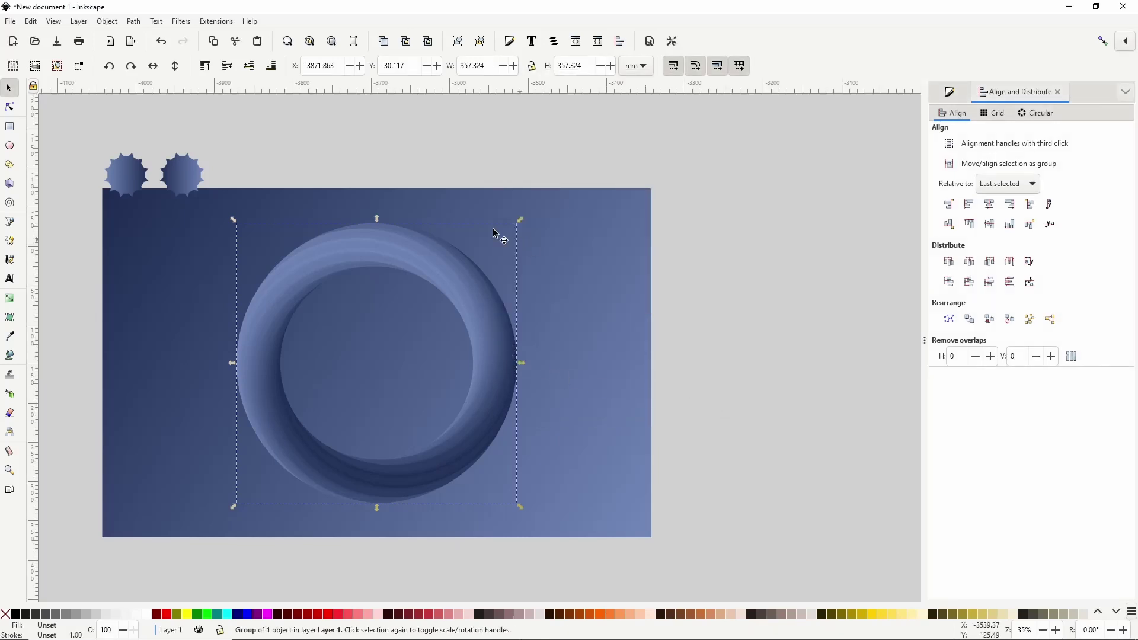
pyautogui.click(180, 21)
pyautogui.moveTo(252, 282)
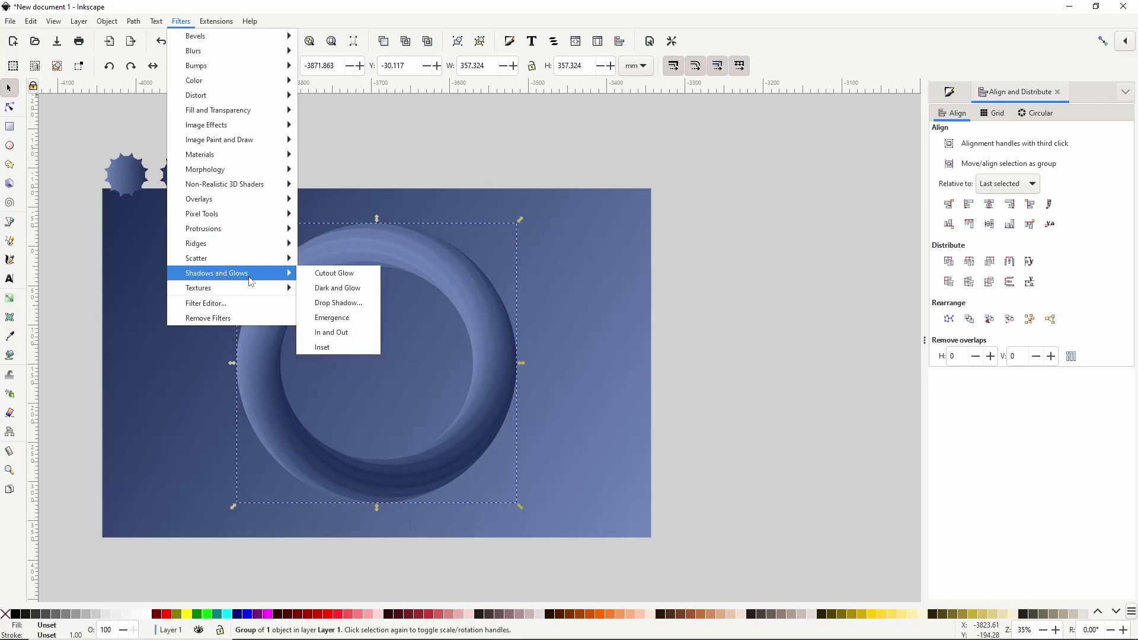
pyautogui.click(338, 303)
pyautogui.moveTo(249, 171); pyautogui.dragTo(669, 157)
pyautogui.click(601, 394)
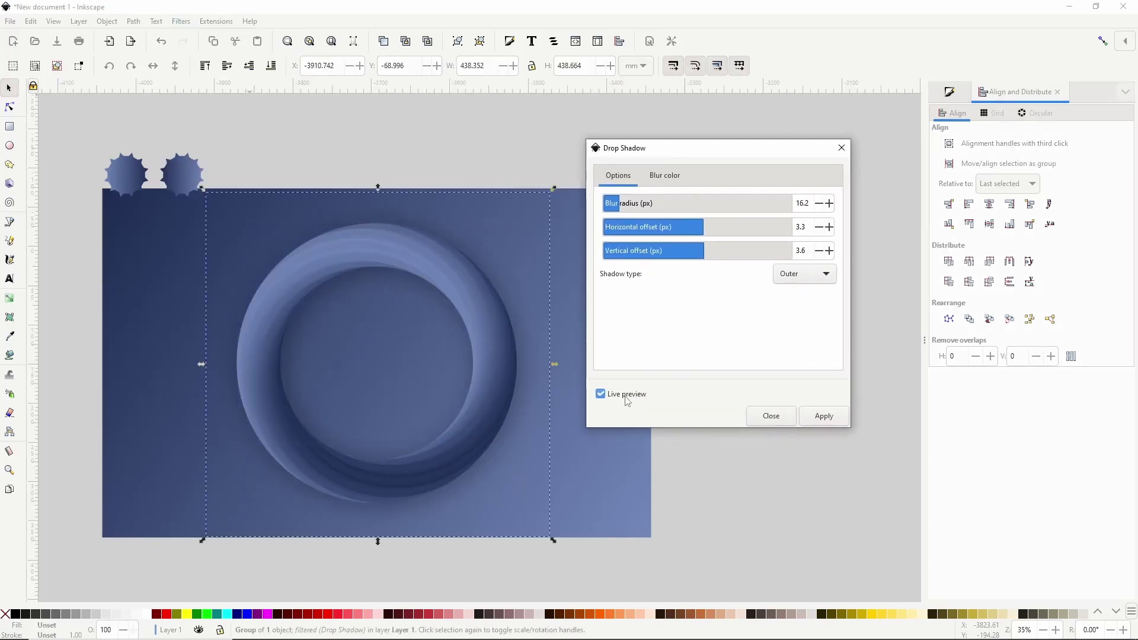
pyautogui.click(624, 204)
pyautogui.moveTo(624, 208); pyautogui.dragTo(620, 207)
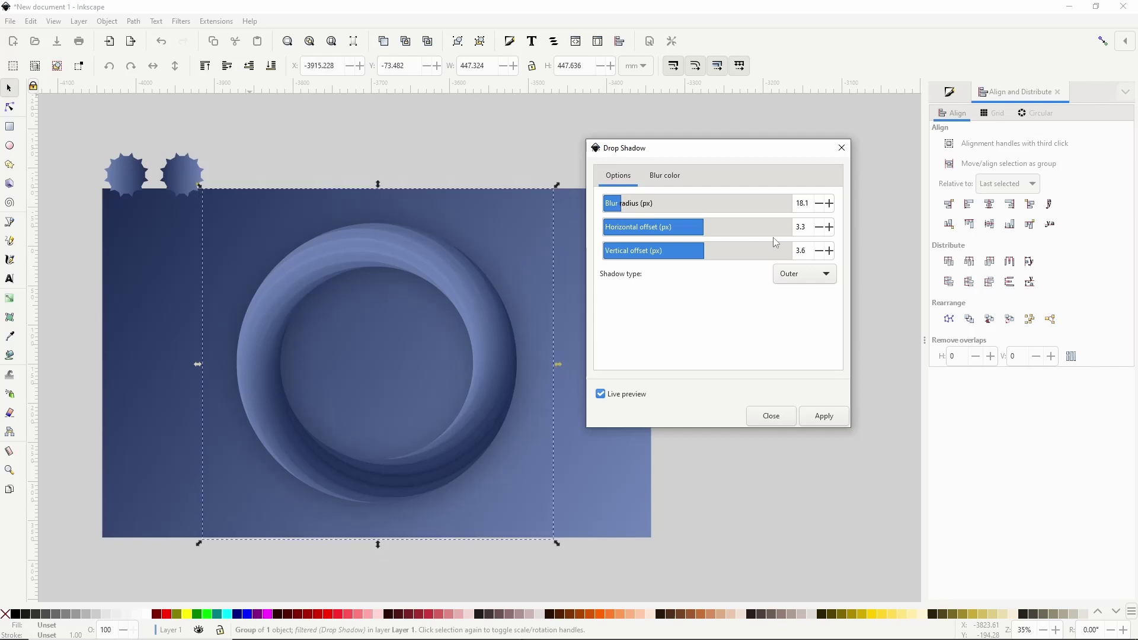
pyautogui.click(804, 230)
pyautogui.click(823, 415)
pyautogui.click(771, 415)
pyautogui.click(735, 356)
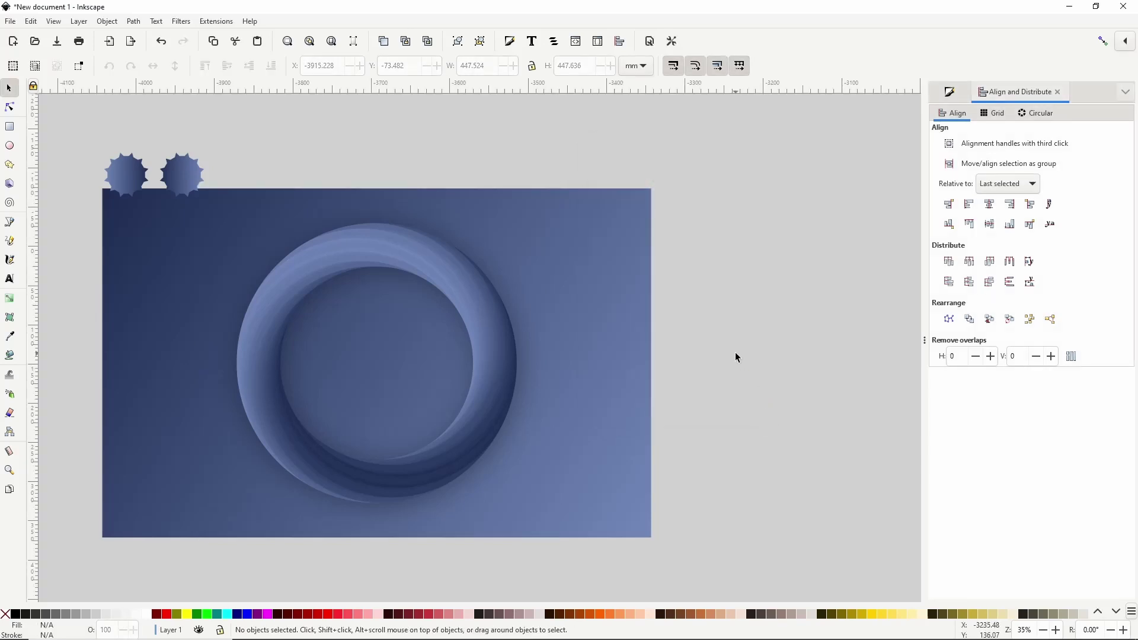
# Recolour the ring's gradient stops tan and purple, adding a teal middle stop
pyautogui.click(144, 180)
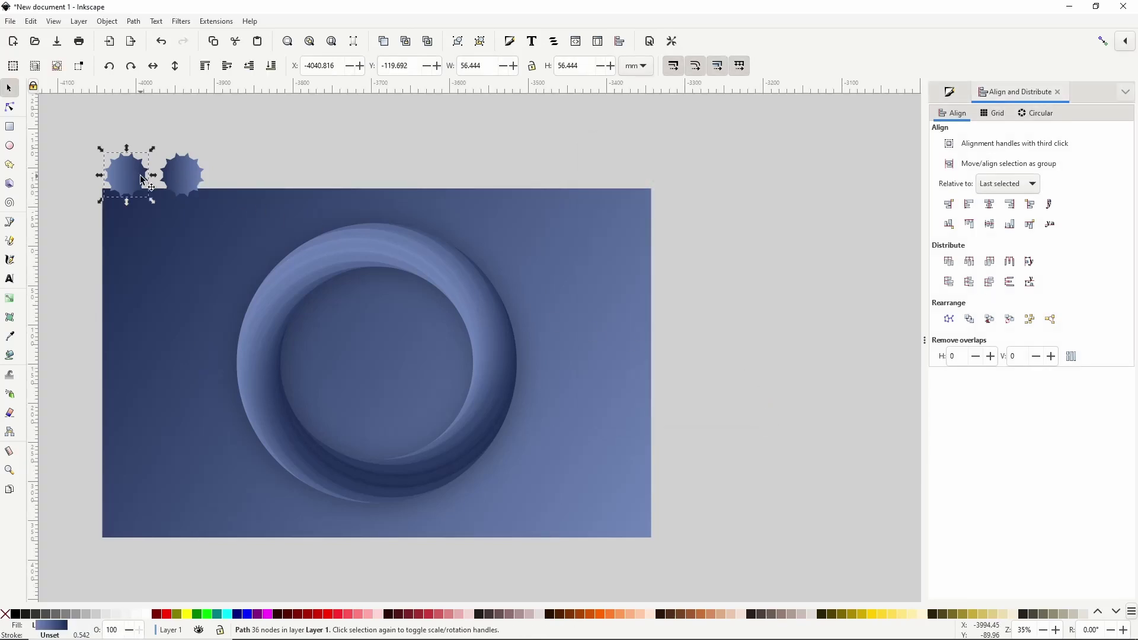
pyautogui.click(947, 95)
pyautogui.click(951, 224)
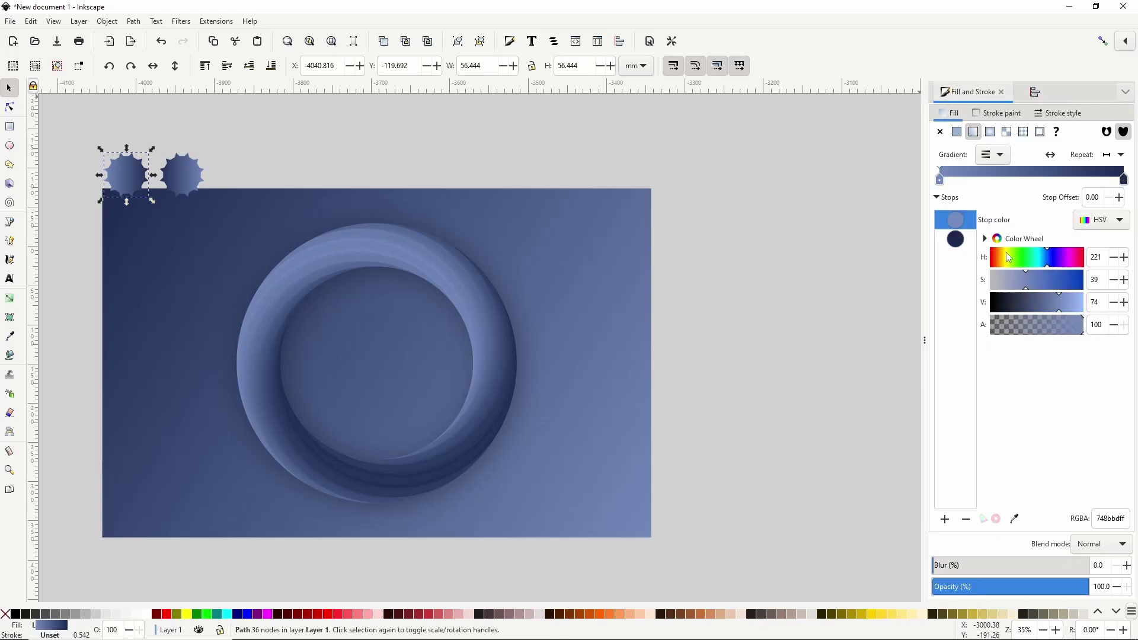
pyautogui.click(999, 261)
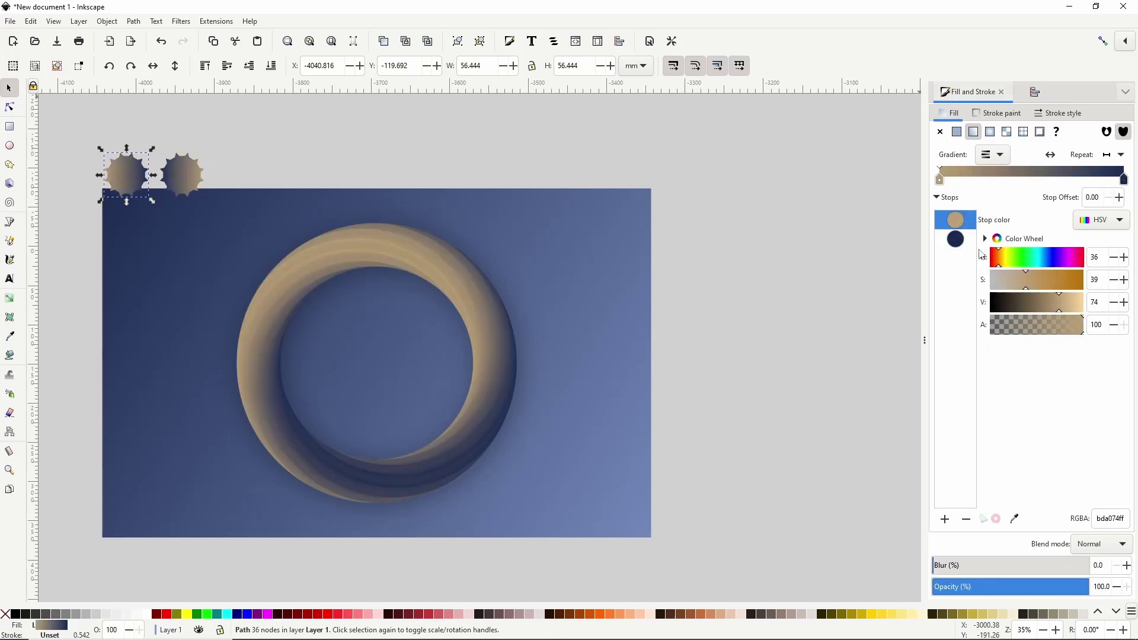
pyautogui.click(1066, 265)
pyautogui.click(953, 220)
pyautogui.click(945, 519)
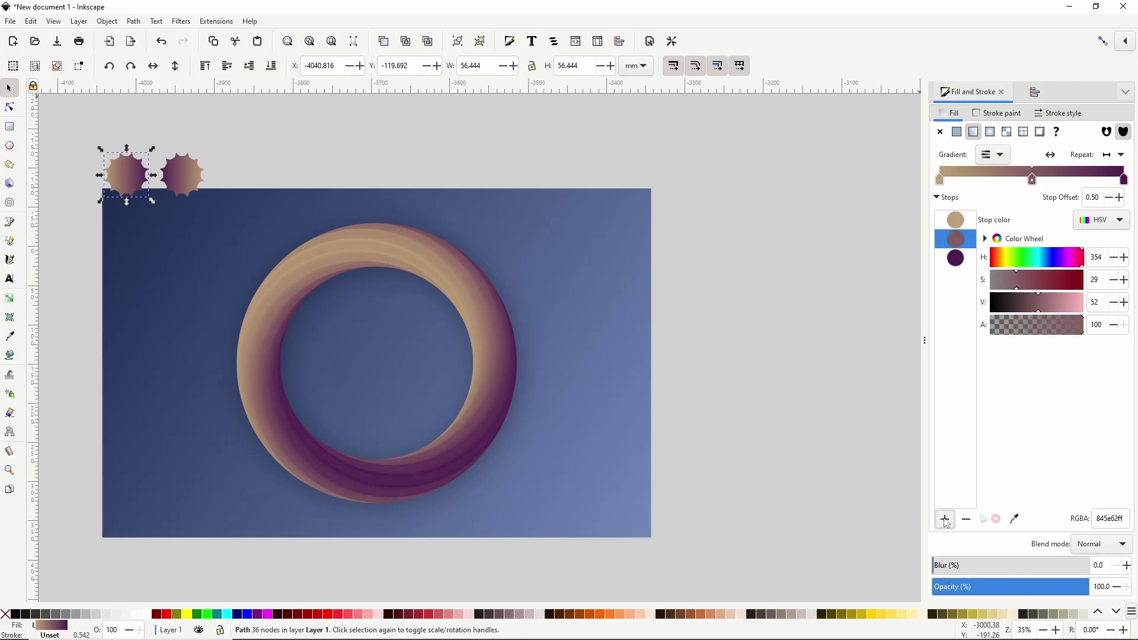
pyautogui.click(1018, 267)
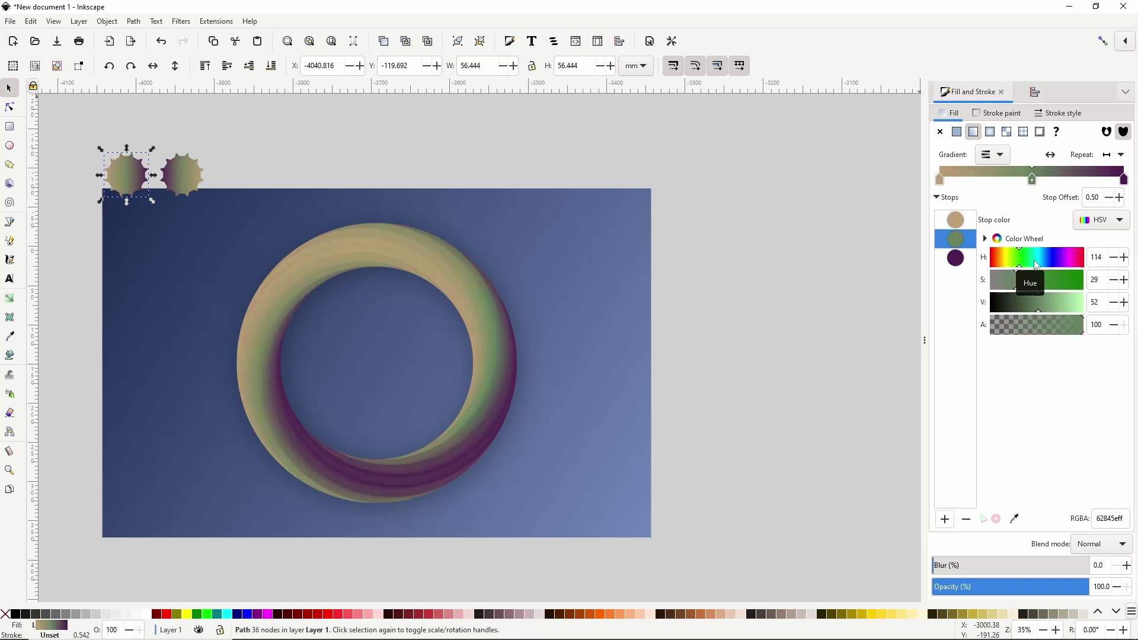
pyautogui.moveTo(1037, 265); pyautogui.dragTo(1044, 262)
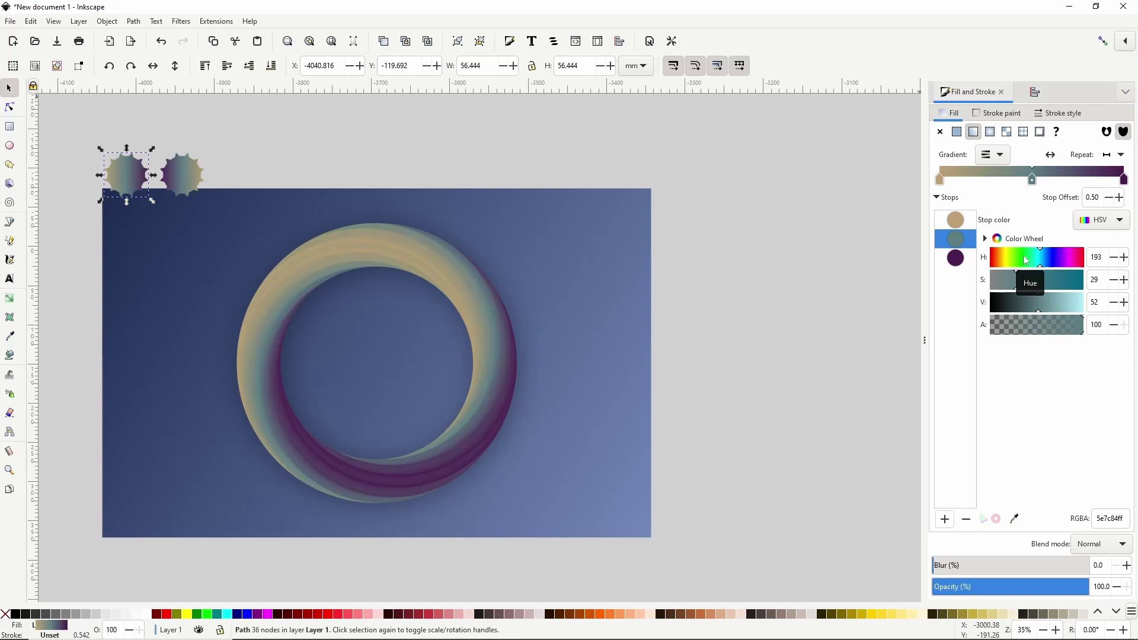
# Fill the background rectangle with the same gradient, 23718
pyautogui.click(602, 290)
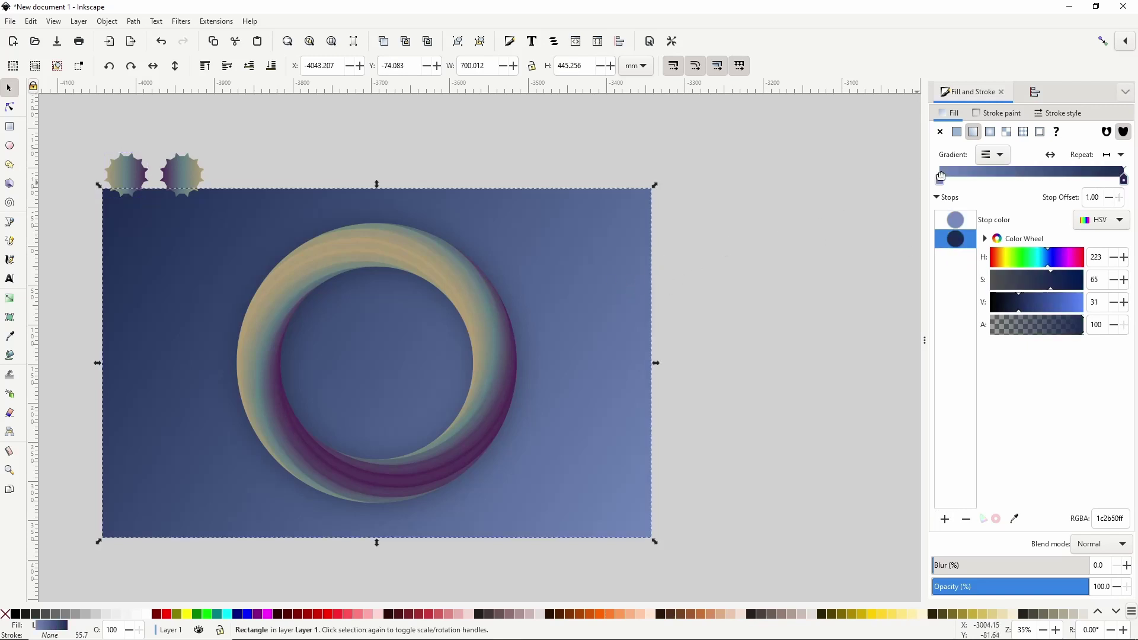
pyautogui.click(993, 155)
pyautogui.click(970, 199)
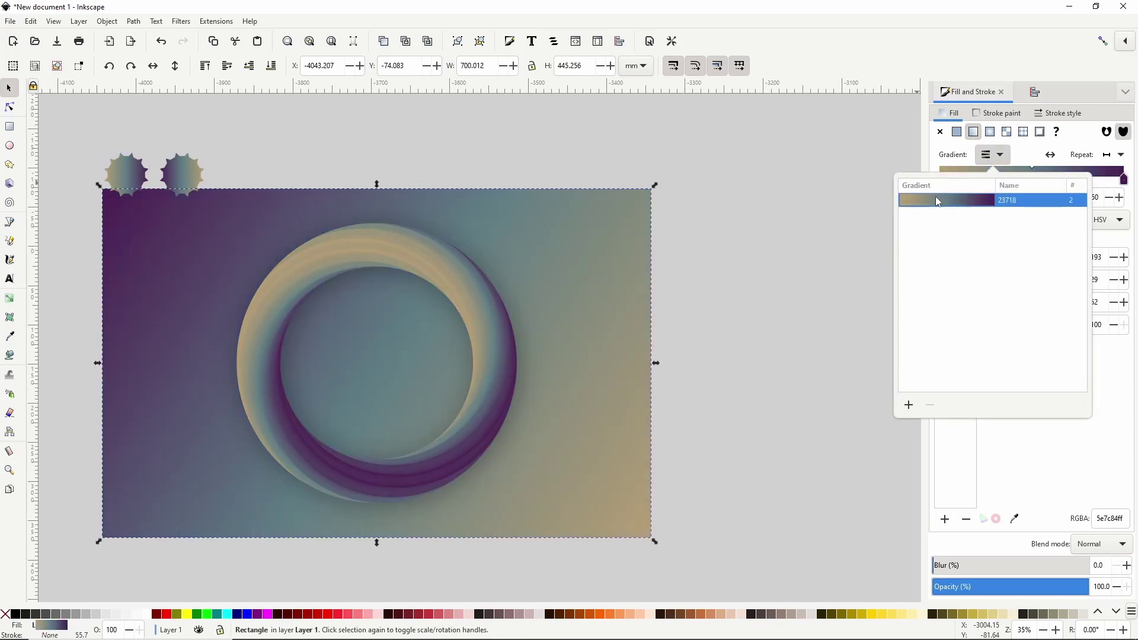
pyautogui.click(716, 195)
pyautogui.click(692, 241)
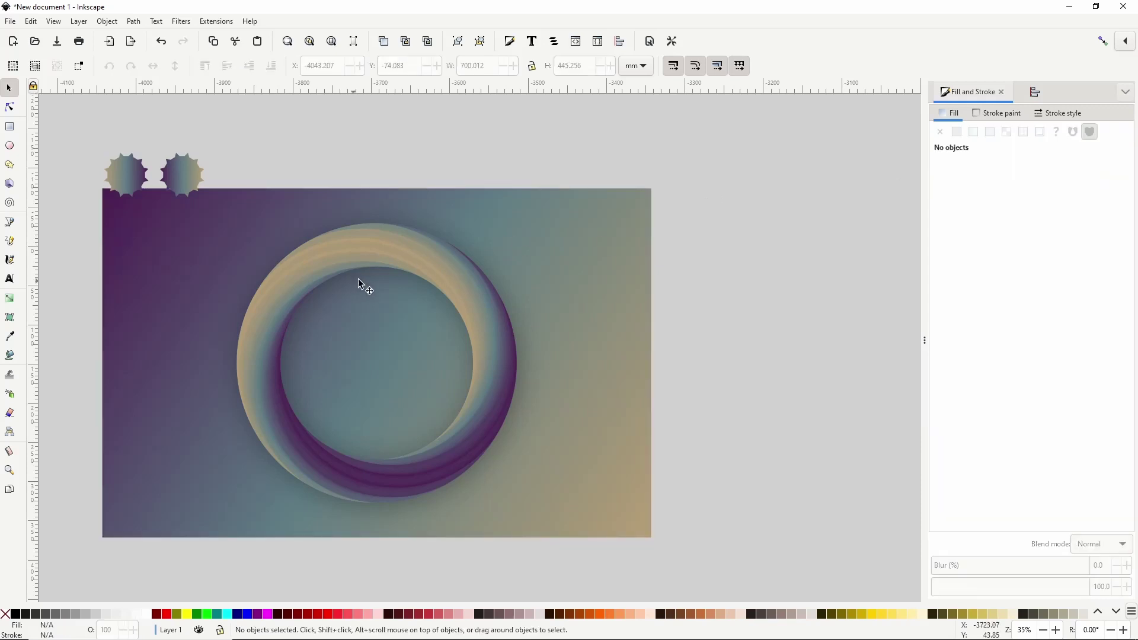
pyautogui.moveTo(358, 284); pyautogui.dragTo(412, 268)
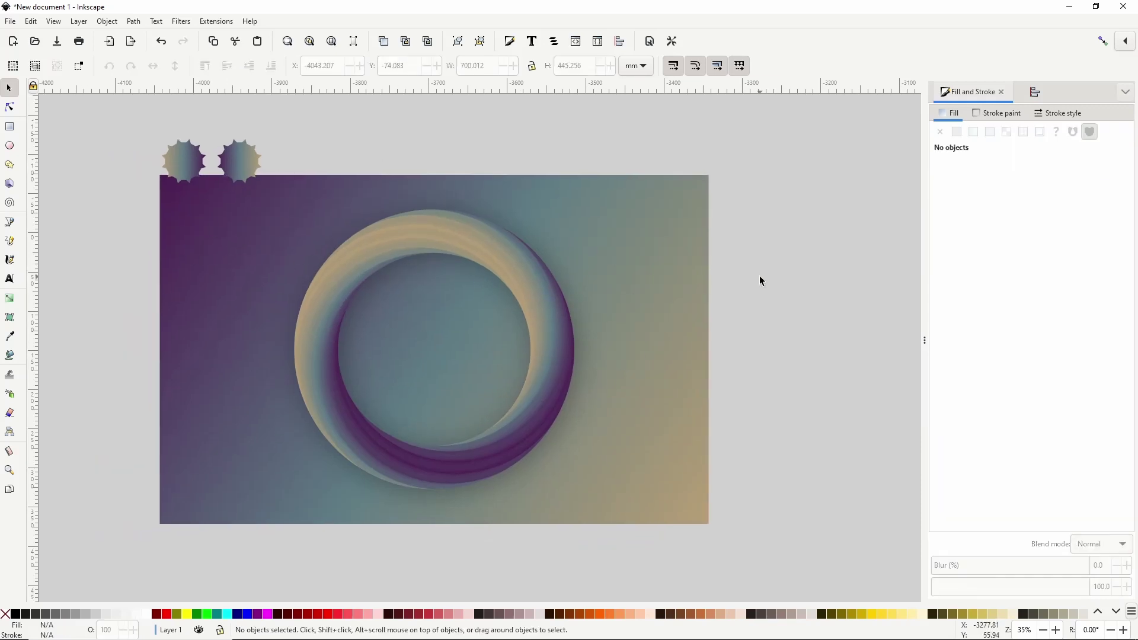